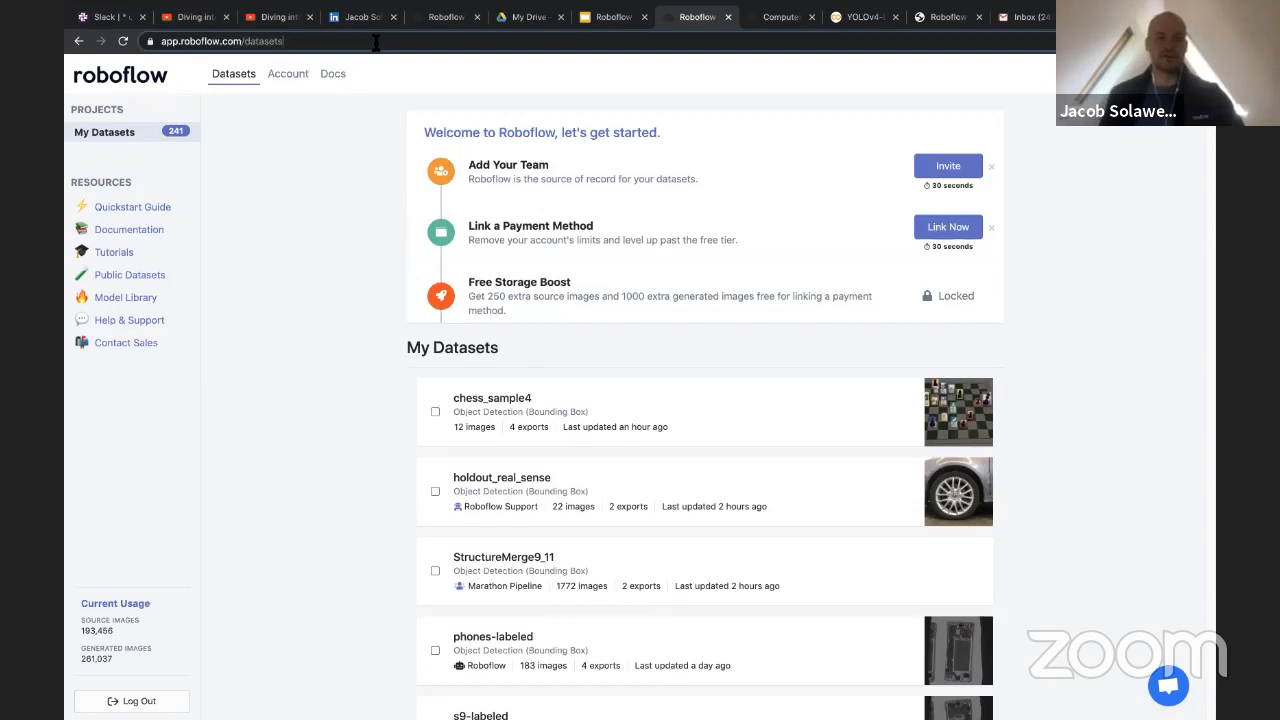
# Open the Roboflow website at roboflow.ai
pyautogui.write('rob')
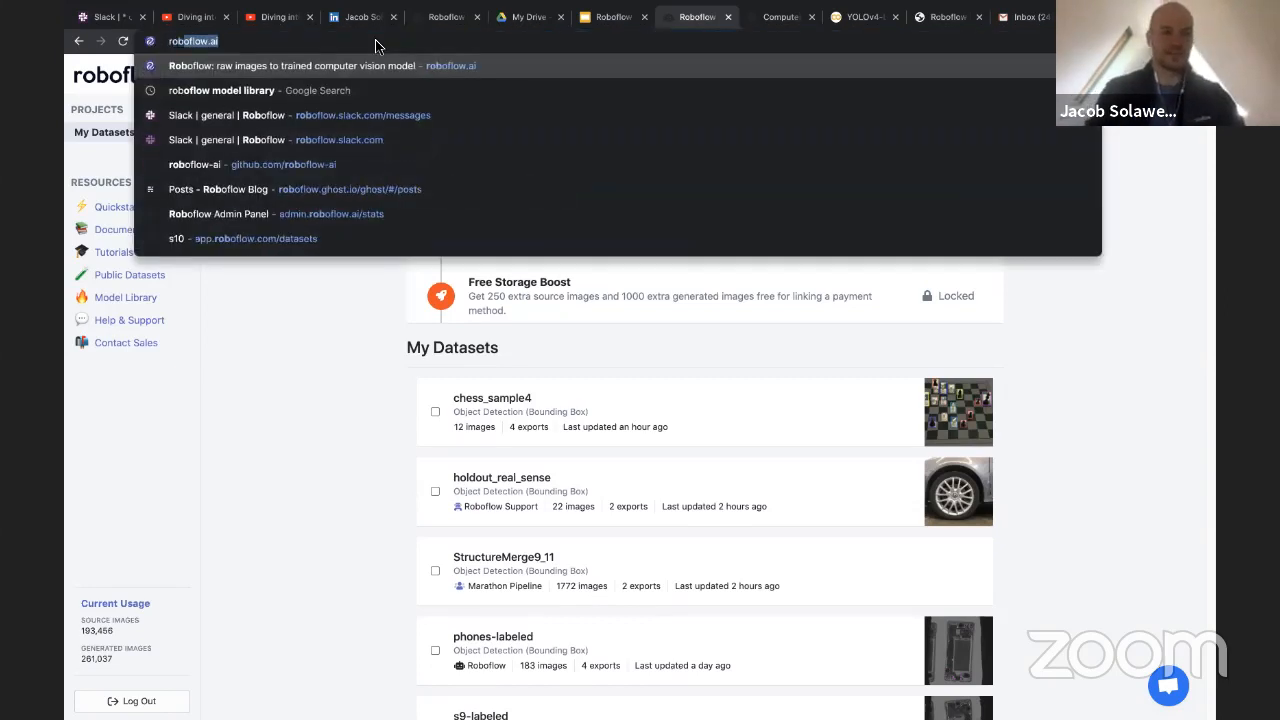
pyautogui.write('oflow.ai')
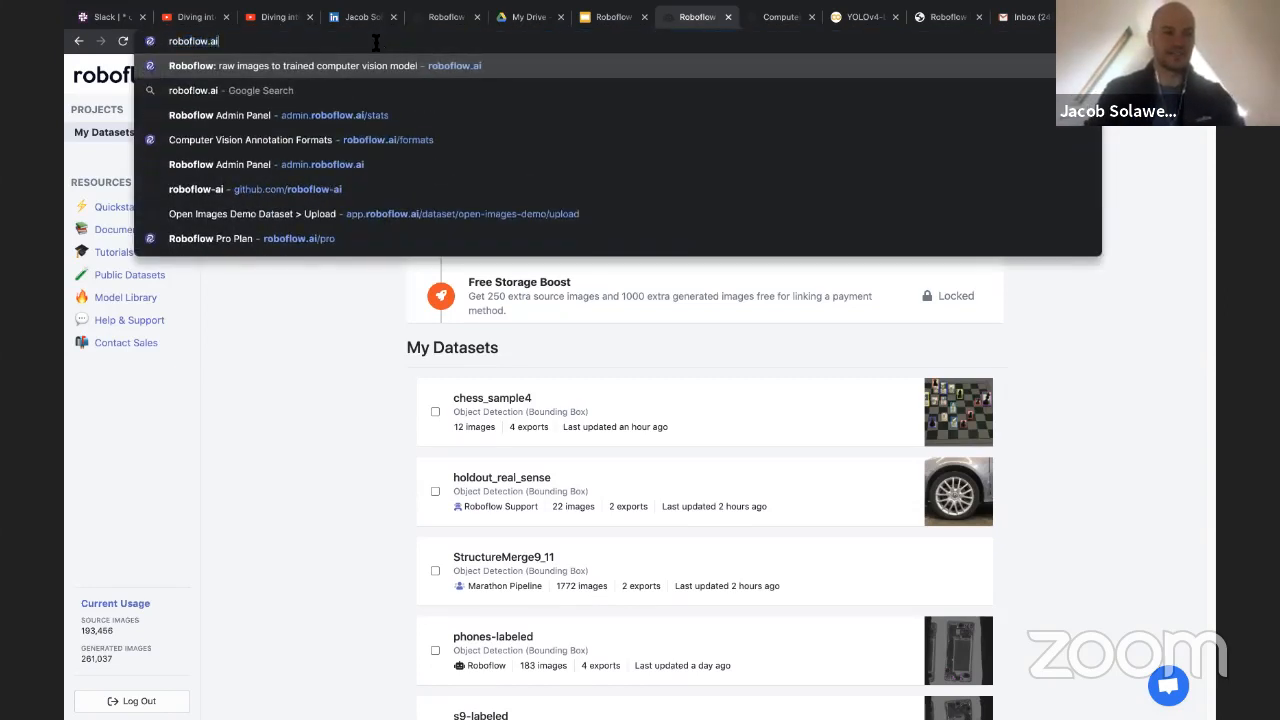
pyautogui.press('Return')
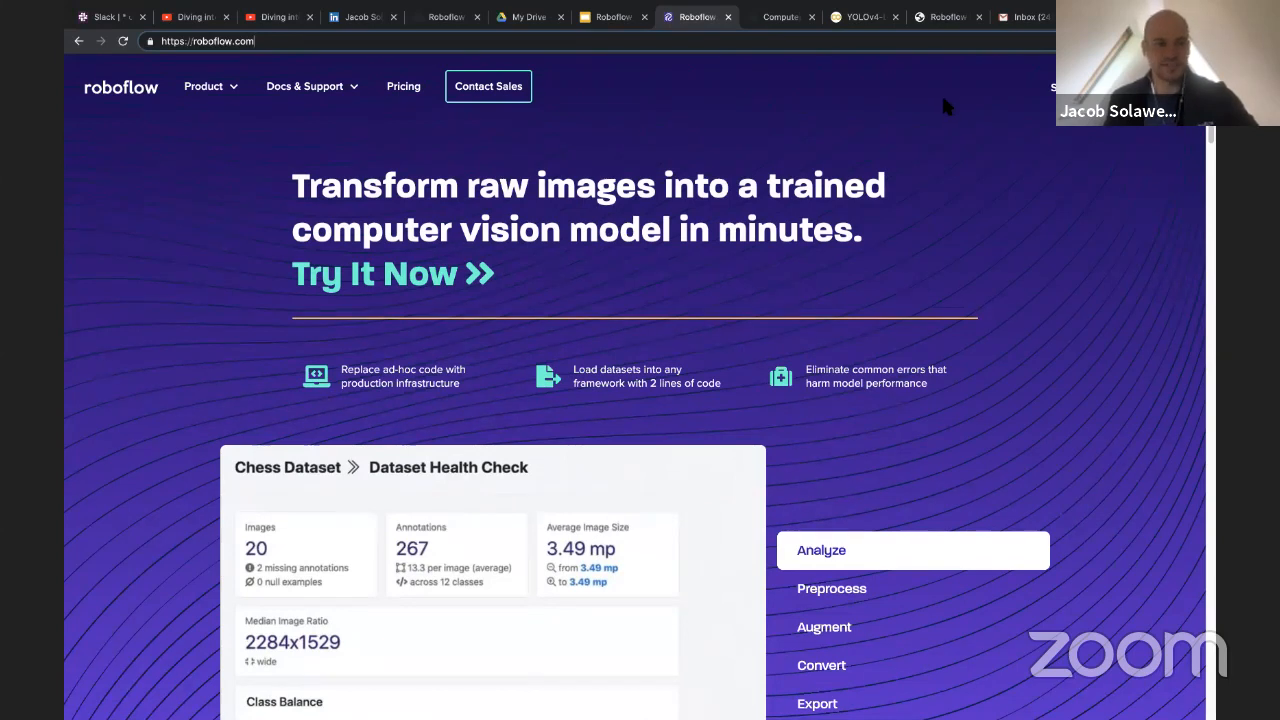
# Examine the homepage headline about turning raw images into a trained computer vision model in minutes
pyautogui.scroll(-1, 933, 118)
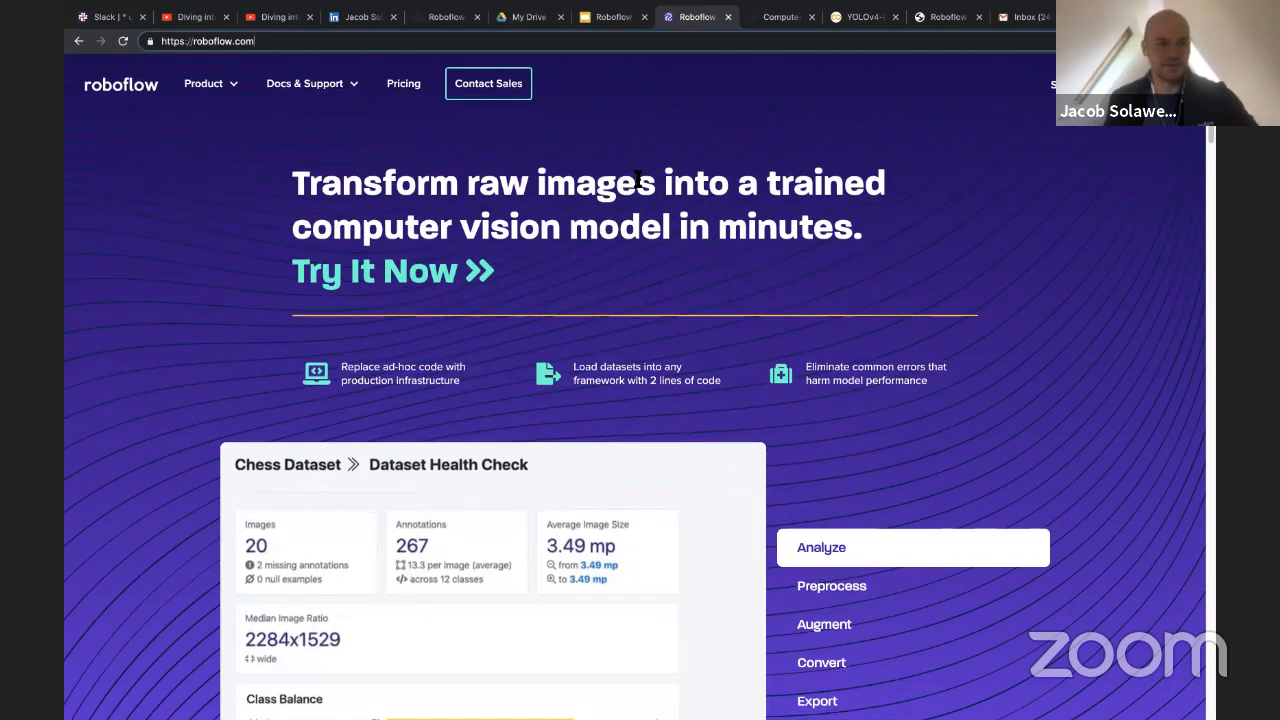
pyautogui.moveTo(304, 186); pyautogui.dragTo(847, 233)
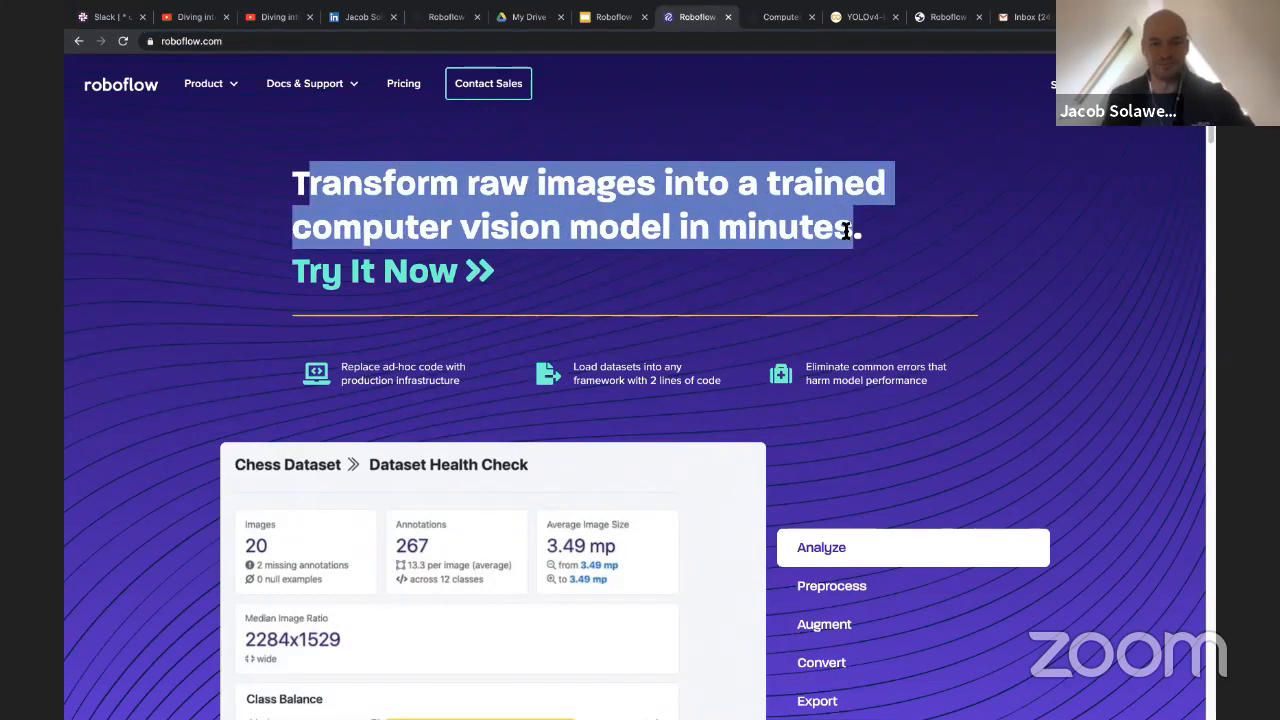
pyautogui.click(718, 186)
pyautogui.moveTo(620, 230); pyautogui.dragTo(848, 234)
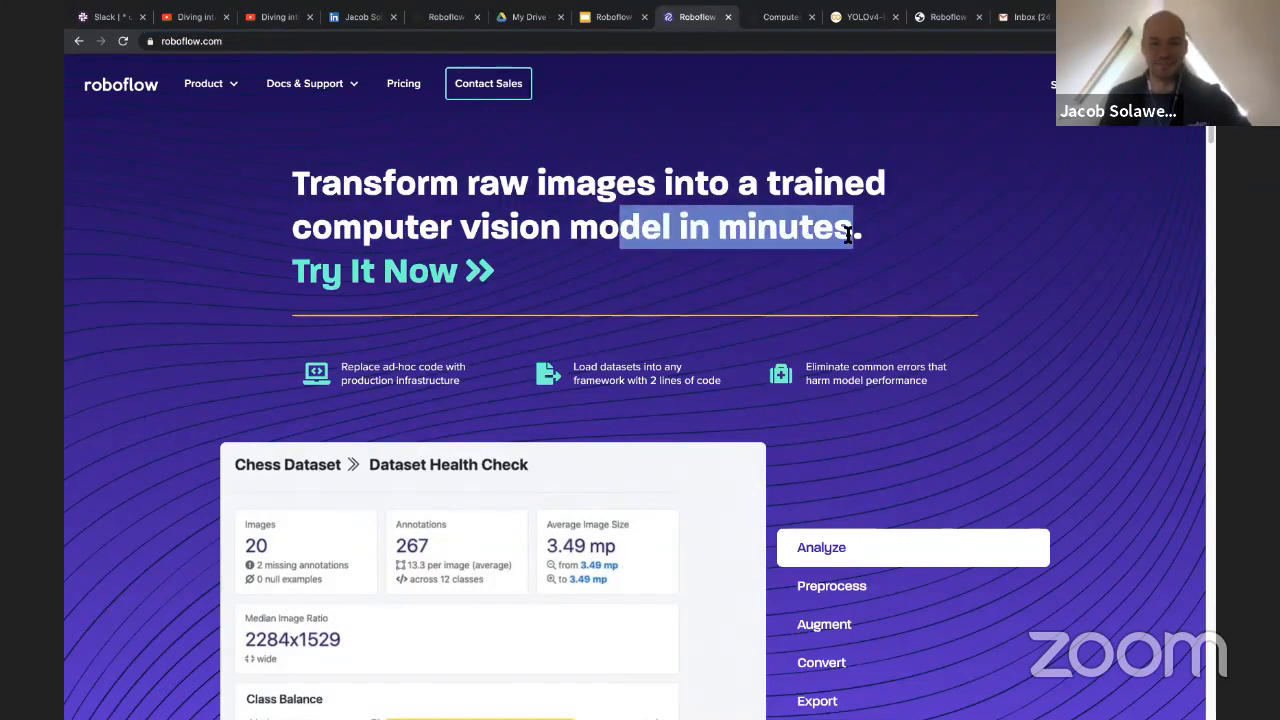
pyautogui.doubleClick(768, 230)
pyautogui.doubleClick(704, 230)
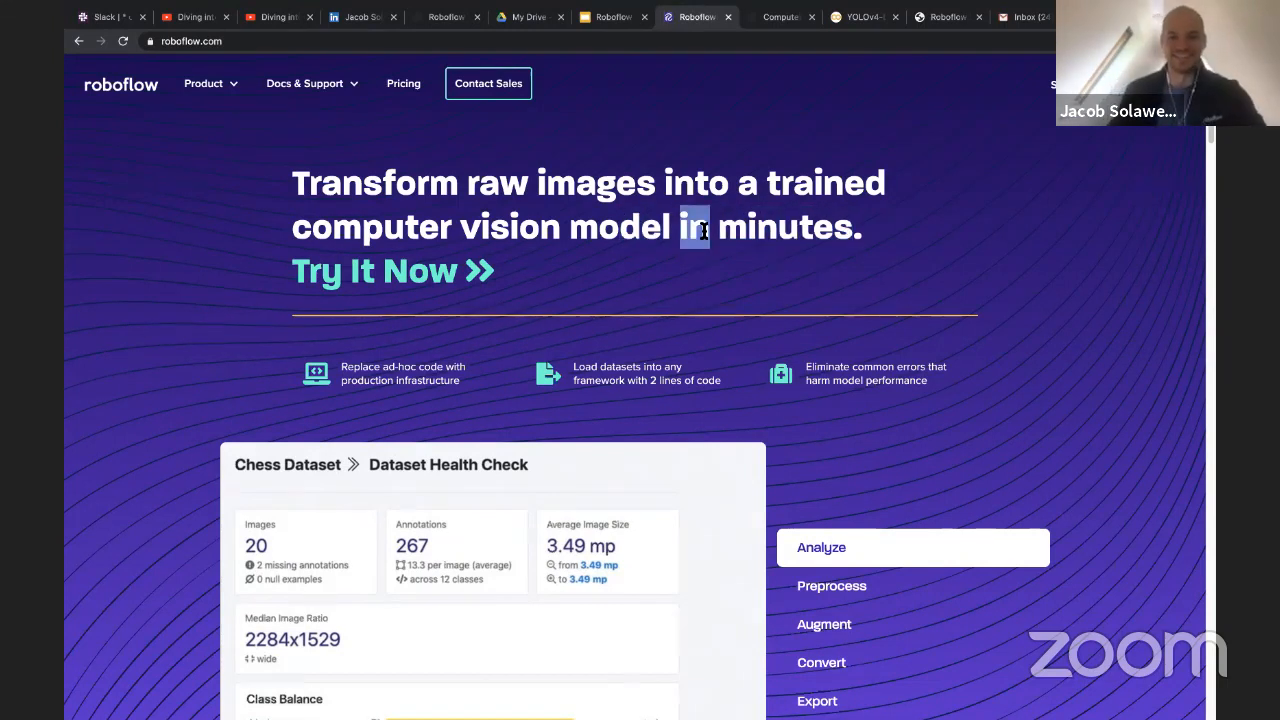
pyautogui.doubleClick(780, 230)
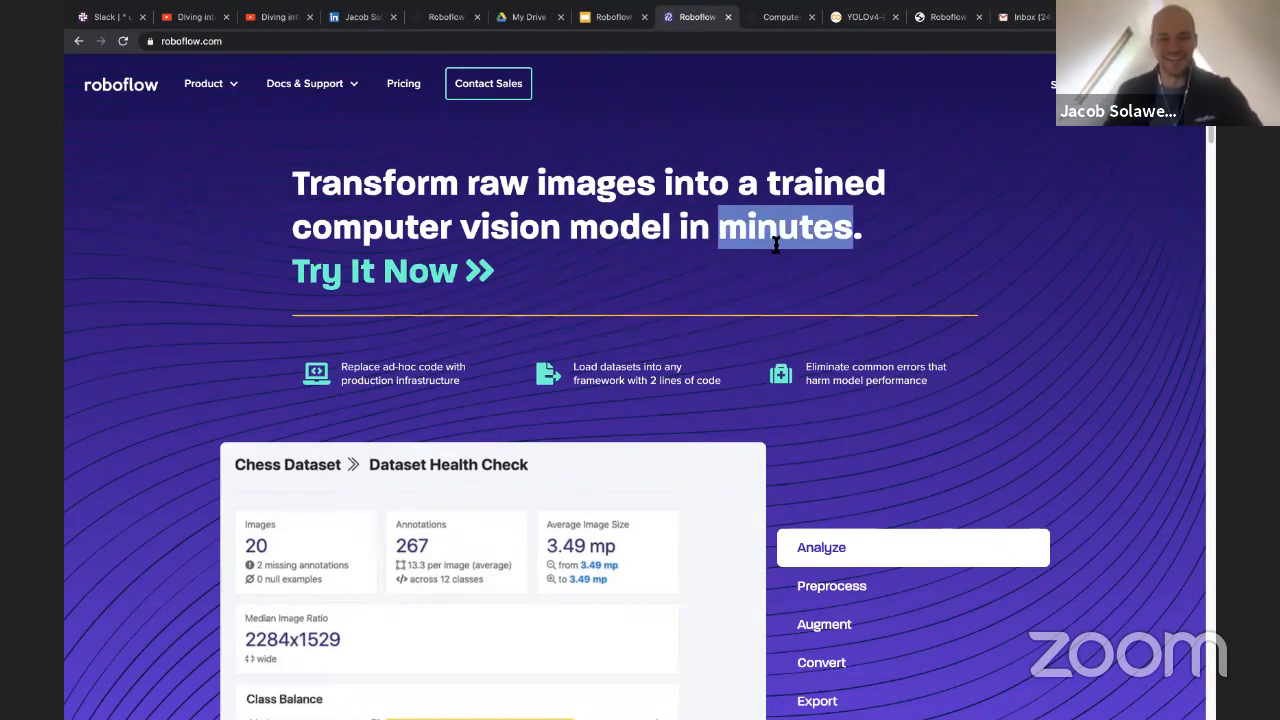
pyautogui.scroll(-1, 775, 243)
pyautogui.scroll(1, 775, 243)
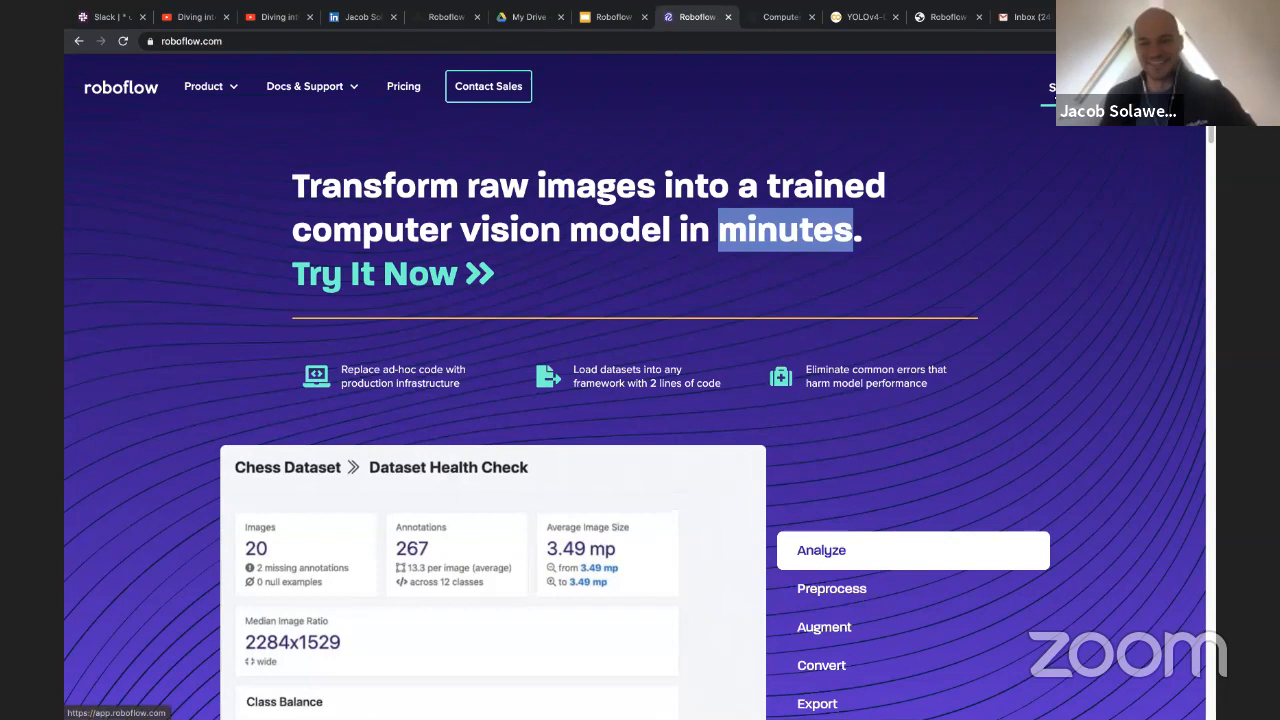
# Enter the Roboflow app from the homepage and look through the My Datasets list
pyautogui.click(1038, 104)
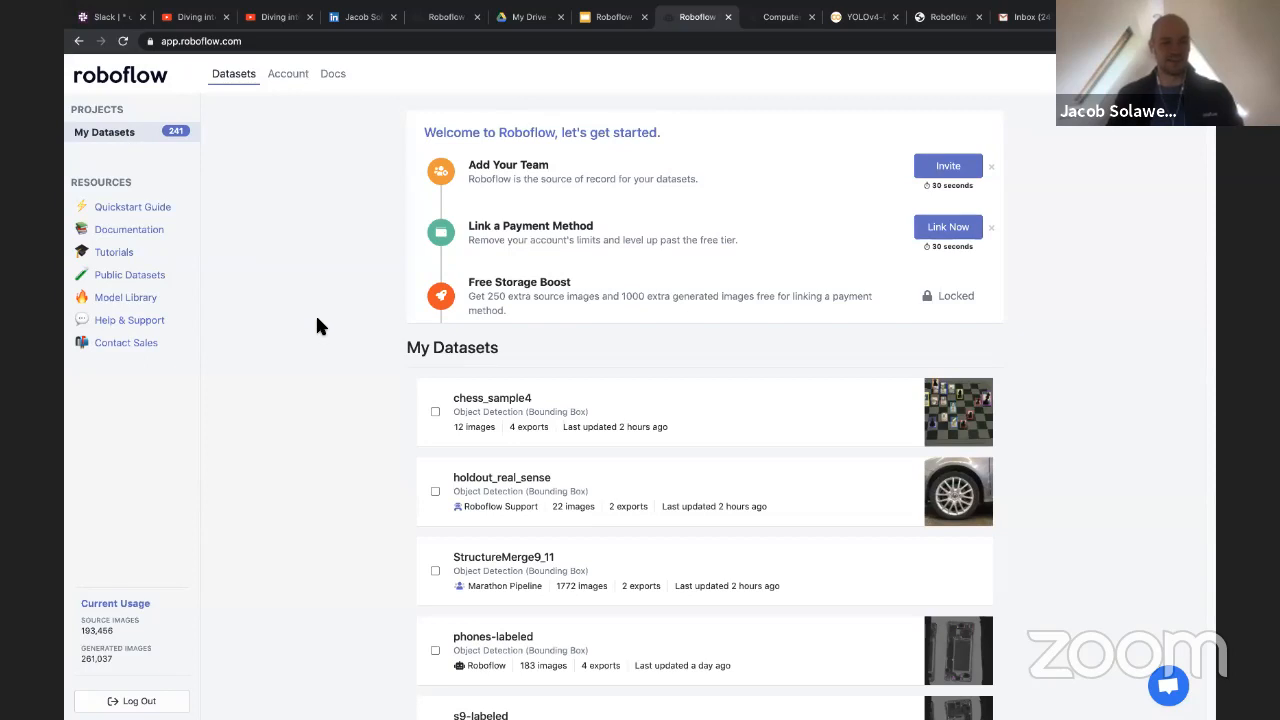
pyautogui.scroll(-1, 317, 315)
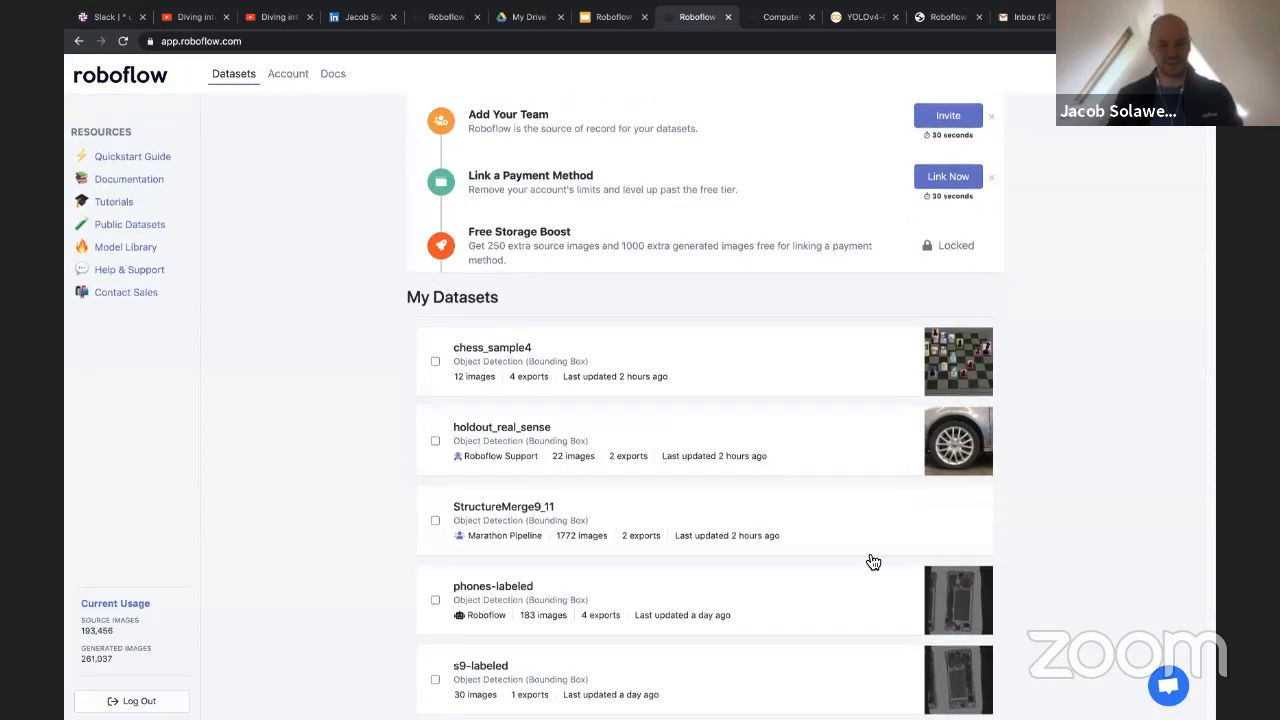
pyautogui.scroll(-1, 337, 455)
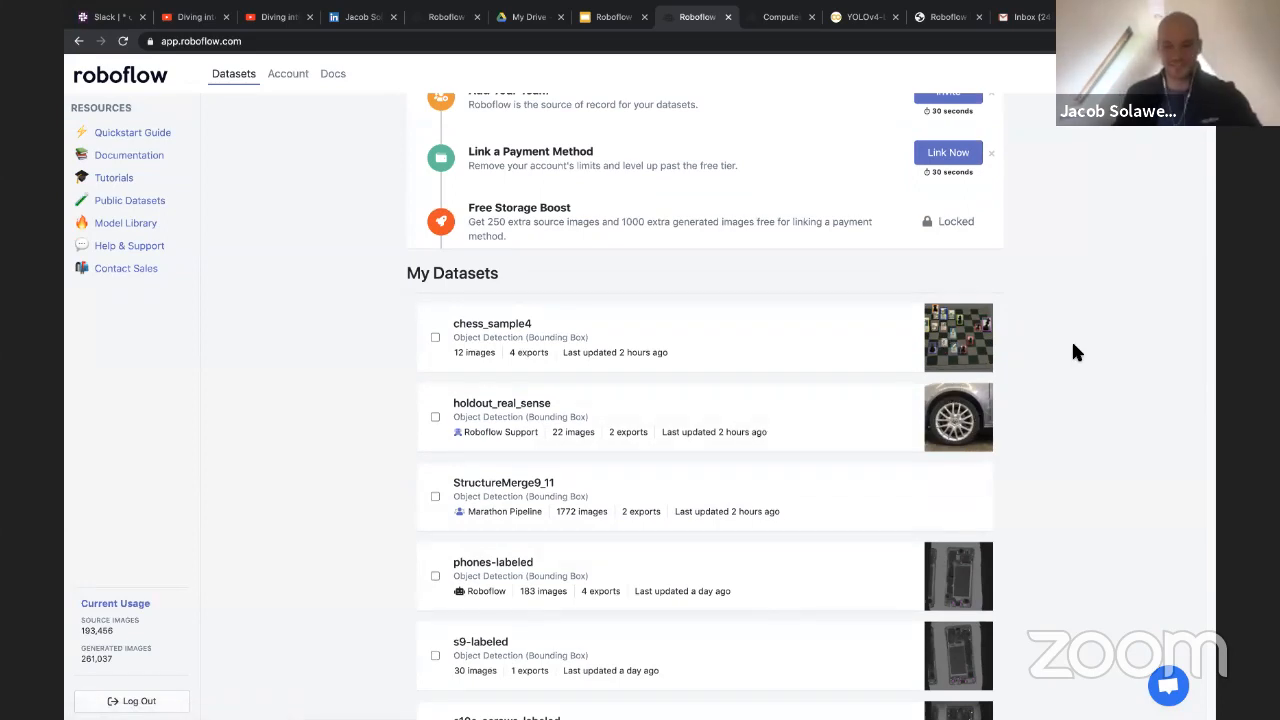
pyautogui.scroll(1, 1071, 354)
pyautogui.scroll(2, 1066, 347)
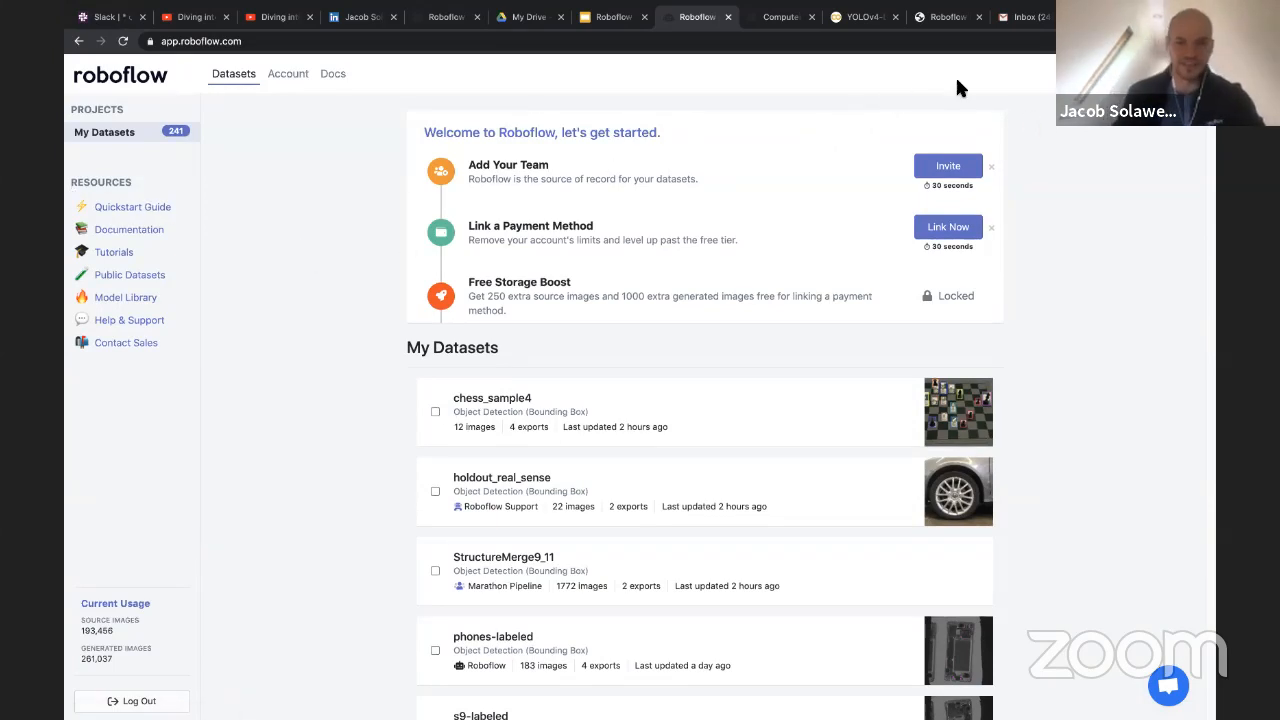
# Start a new dataset named chess_sample_youtube with the annotation group pieces
pyautogui.click(1140, 74)
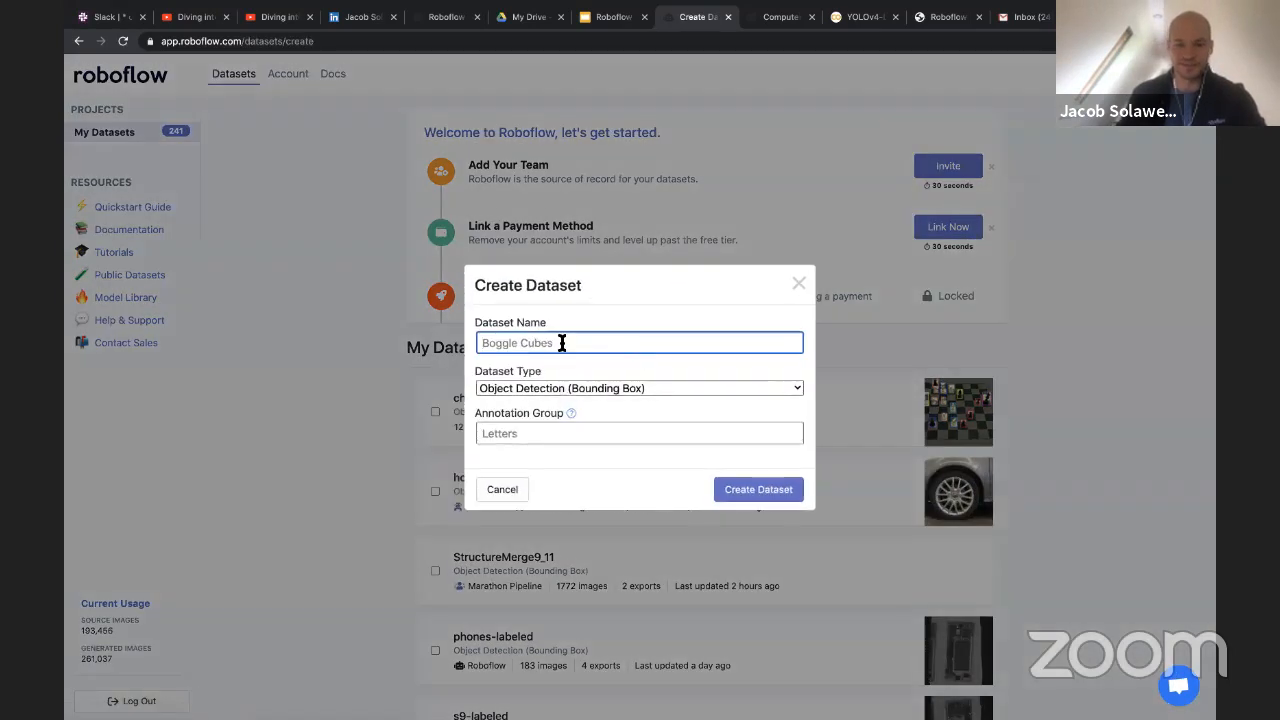
pyautogui.click(562, 343)
pyautogui.click(551, 365)
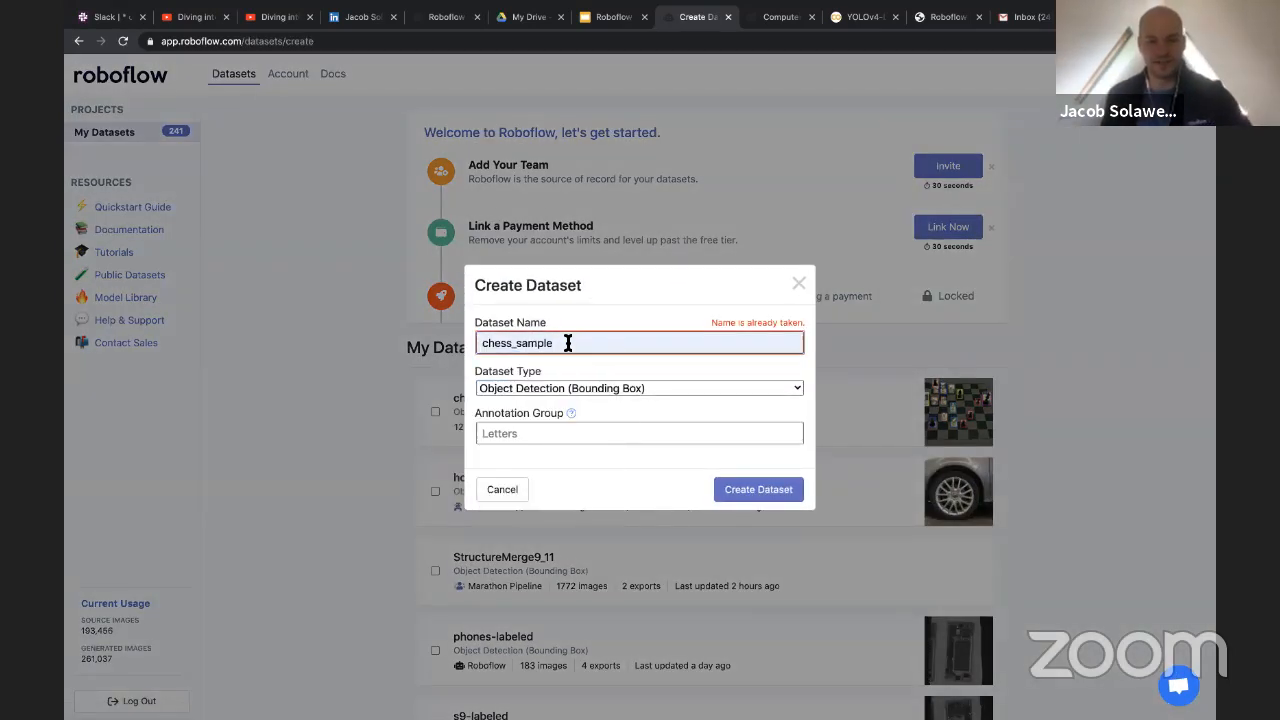
pyautogui.write('_youtube')
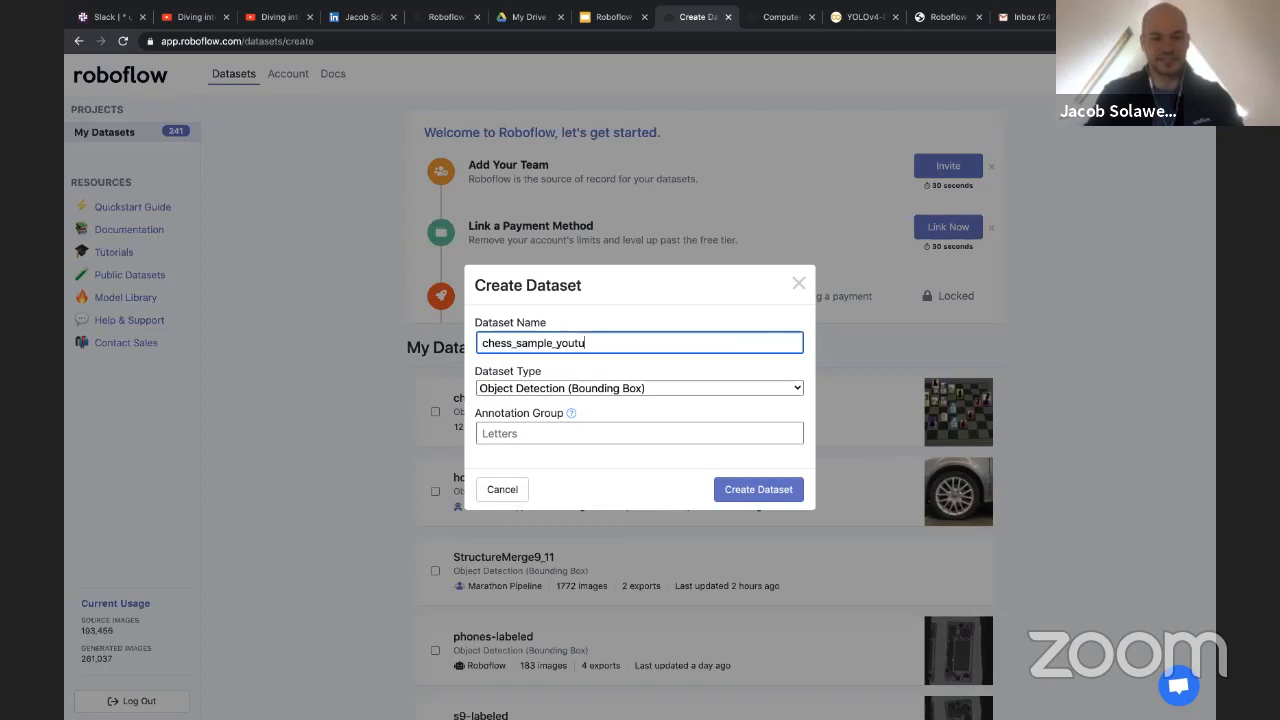
pyautogui.click(545, 433)
pyautogui.write('c')
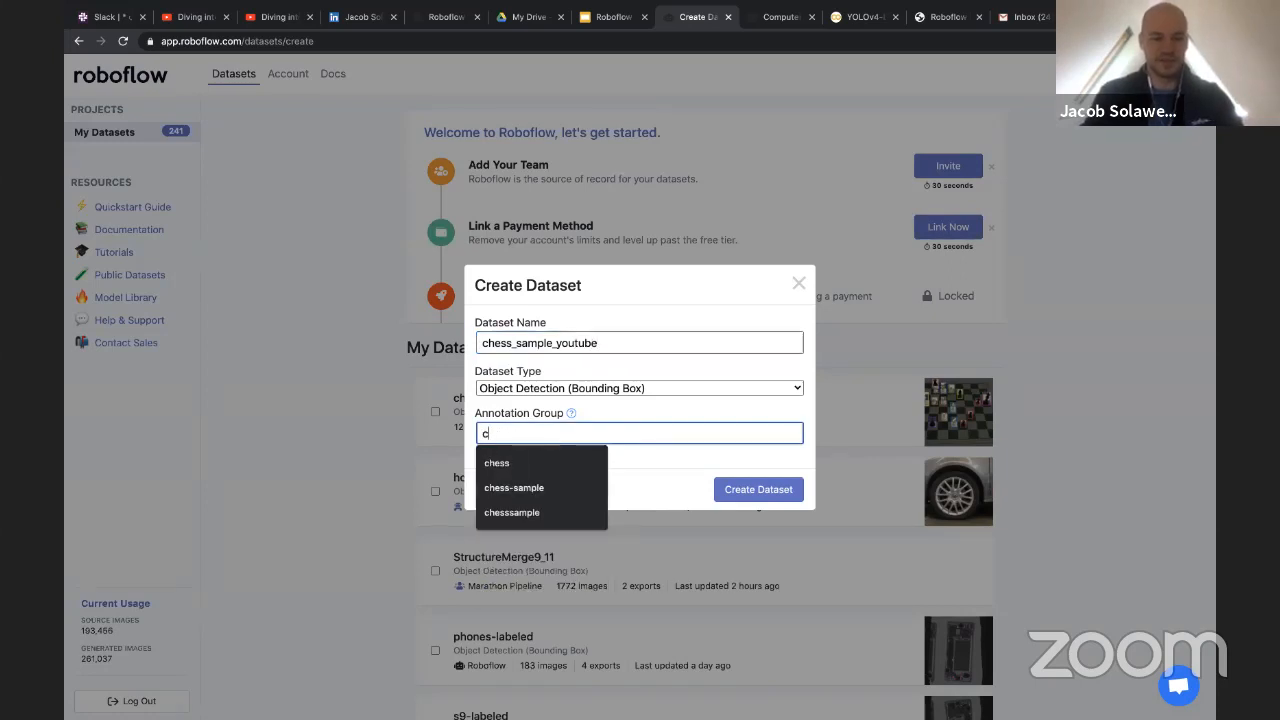
pyautogui.press('BackSpace')
pyautogui.write('pieces')
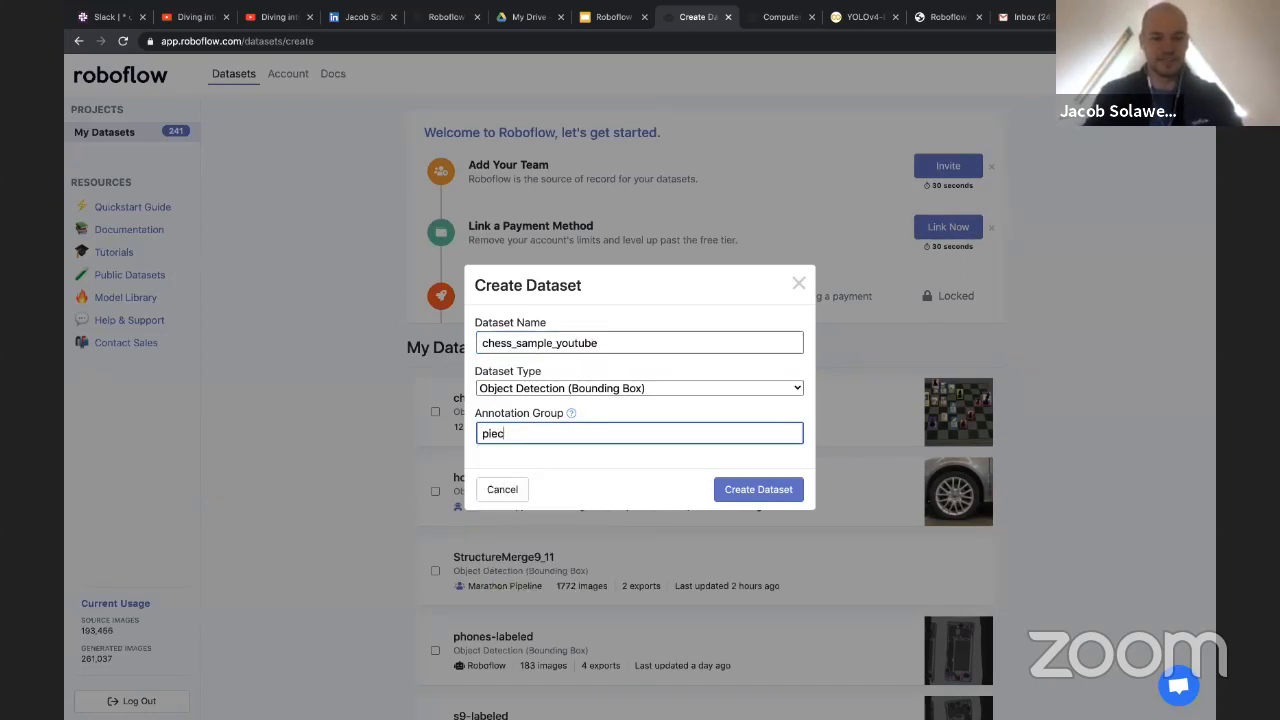
# Review the dataset types, keep Object Detection (Bounding Box), and create the dataset
pyautogui.click(563, 367)
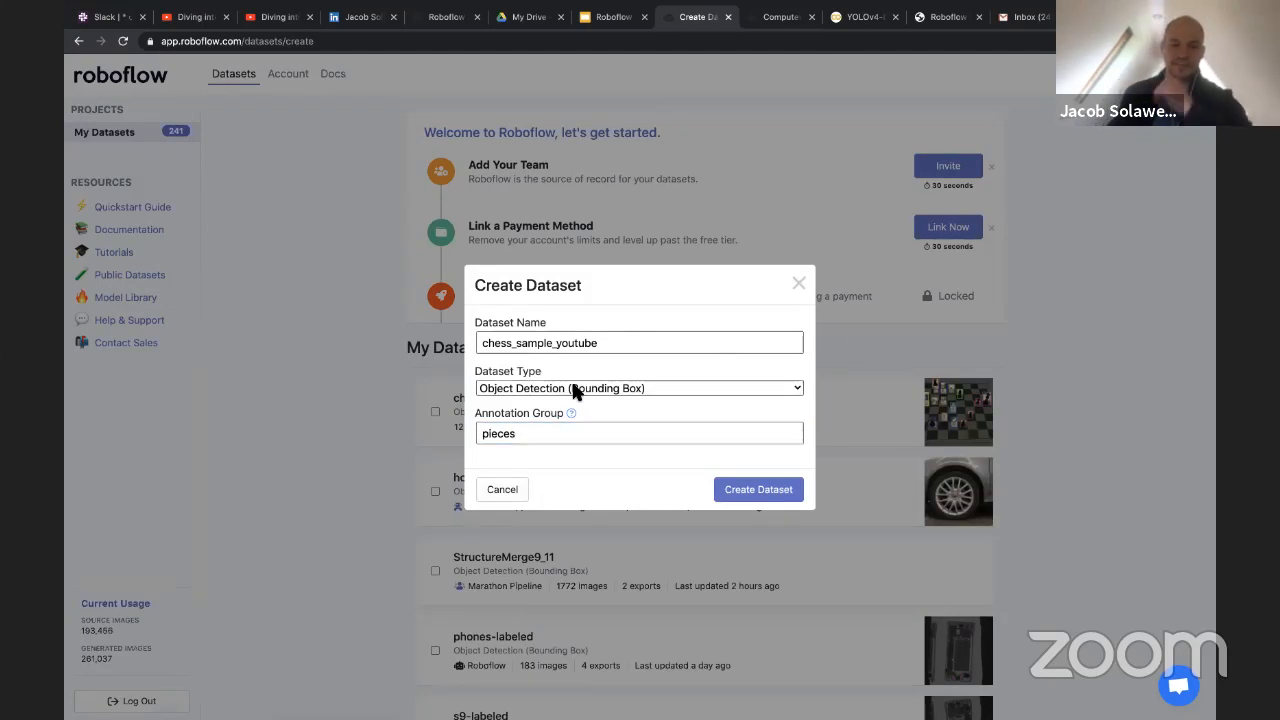
pyautogui.click(575, 390)
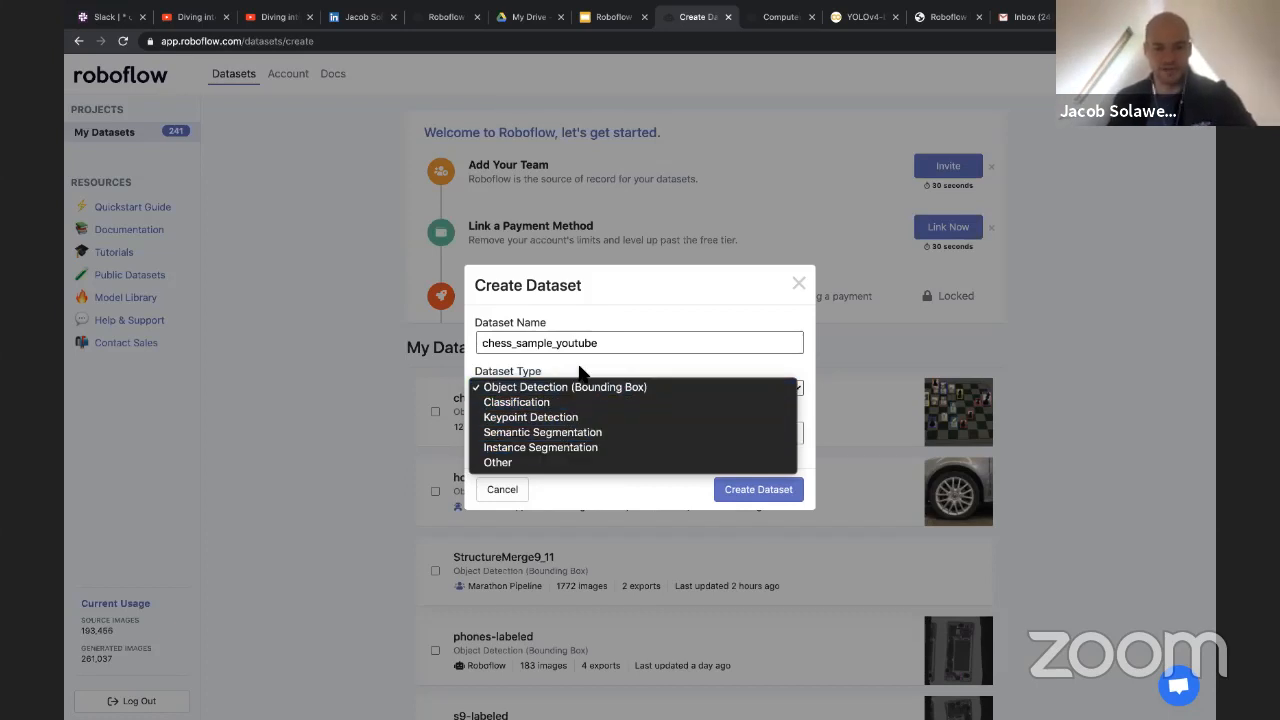
pyautogui.click(564, 394)
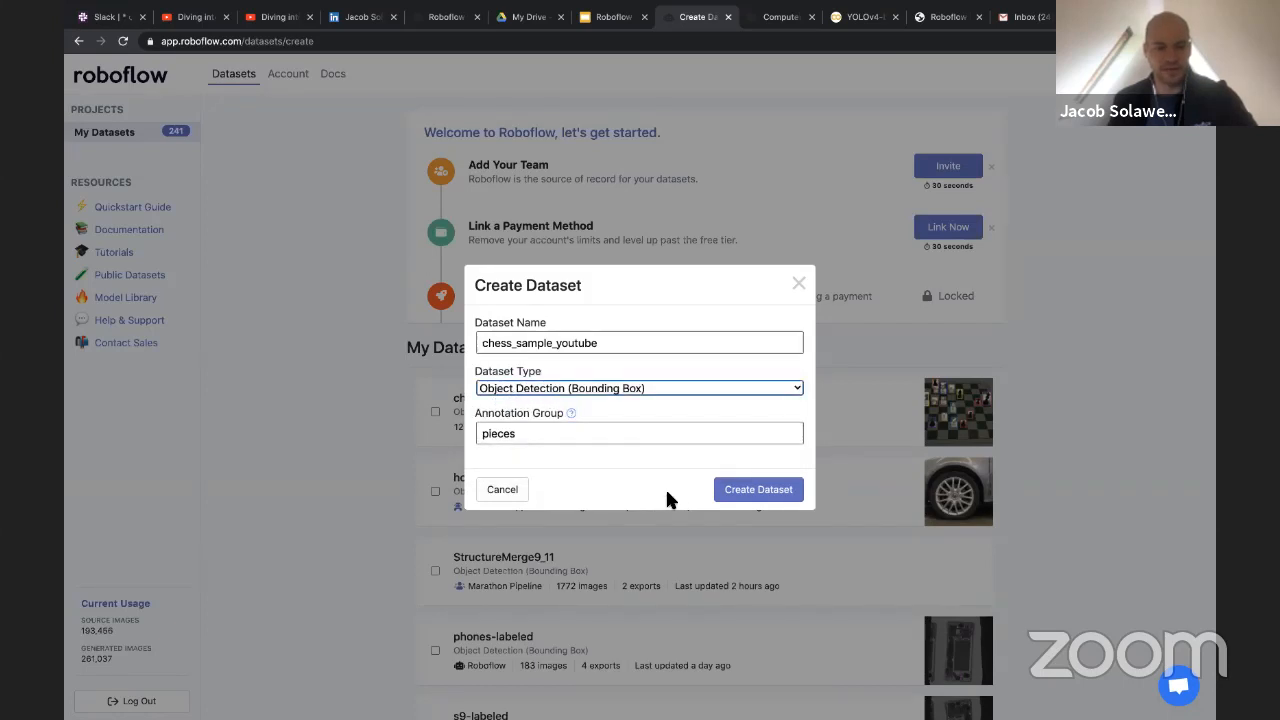
pyautogui.click(733, 500)
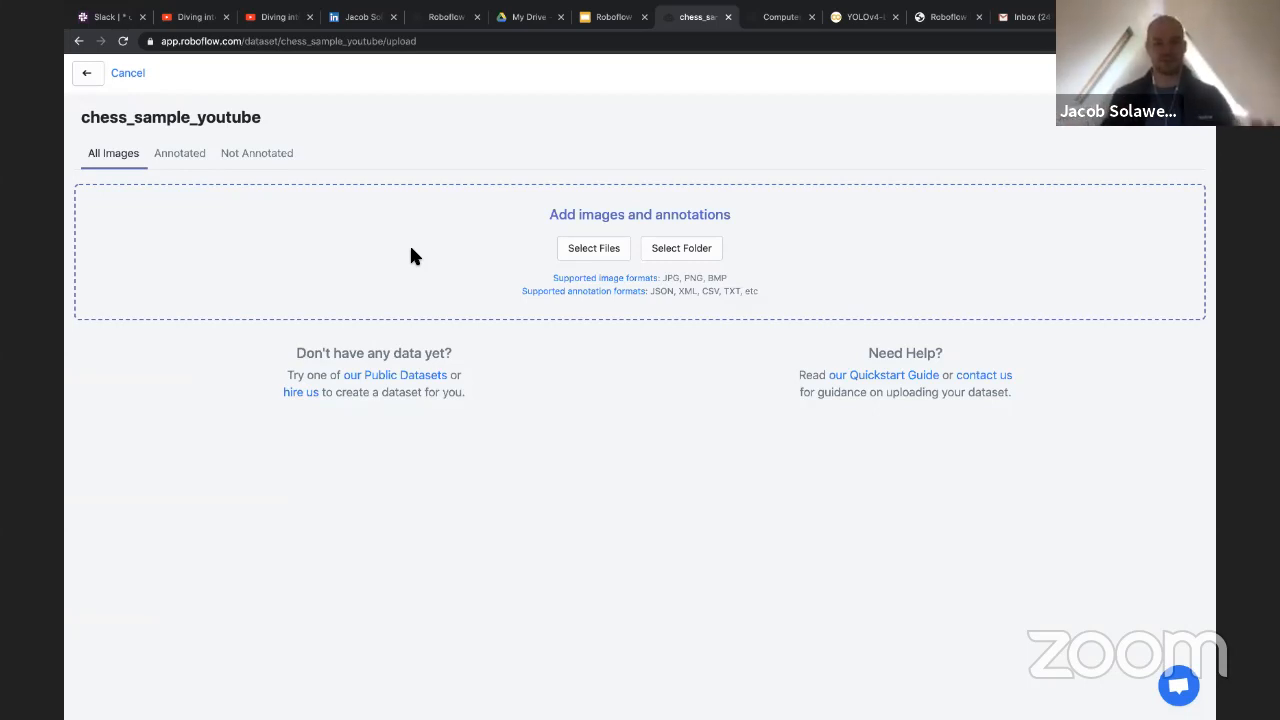
# Browse the test folder of chess_sample in the file chooser and inspect its chess image and matching label text file
pyautogui.click(593, 253)
pyautogui.click(520, 53)
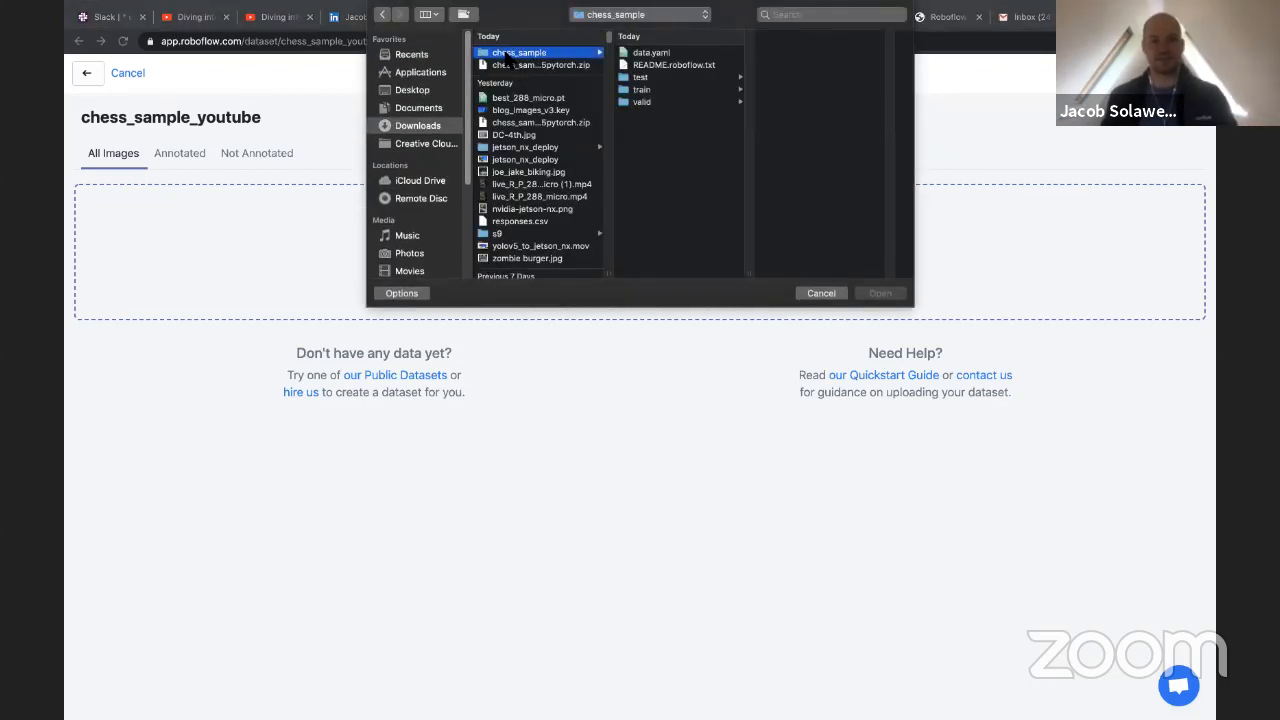
pyautogui.click(638, 77)
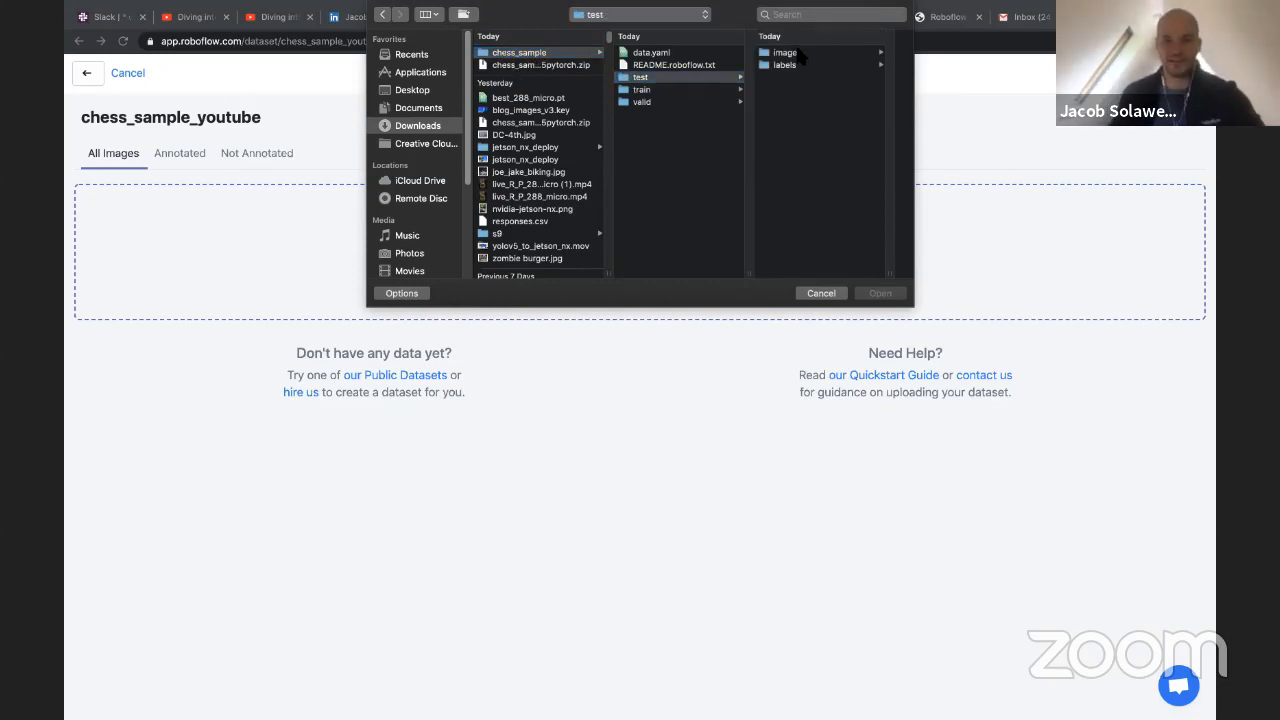
pyautogui.click(798, 53)
pyautogui.click(800, 55)
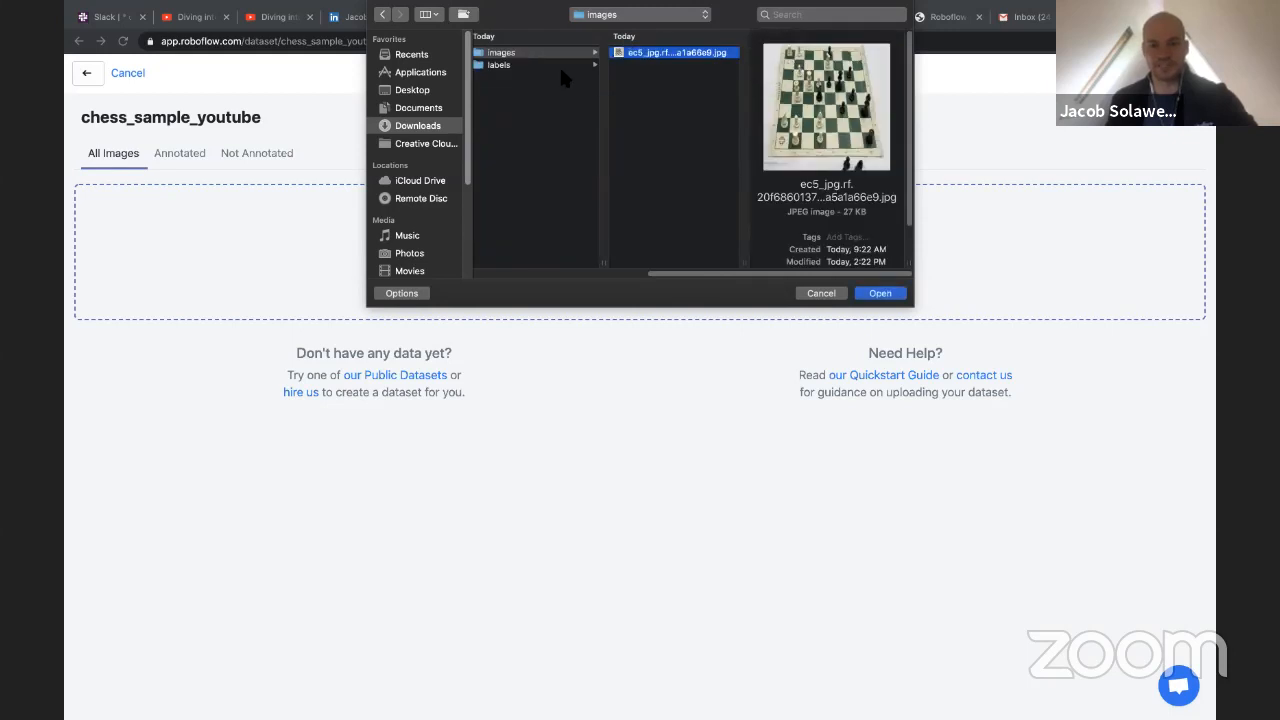
pyautogui.click(528, 65)
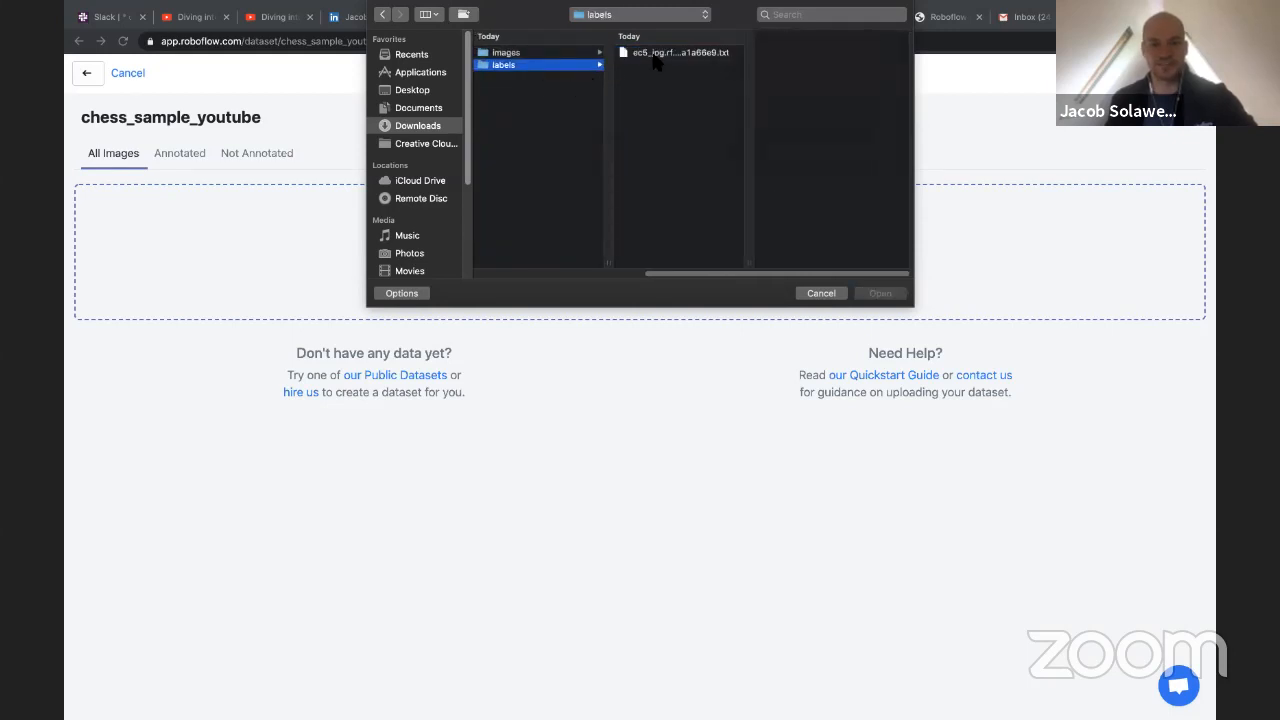
pyautogui.click(654, 57)
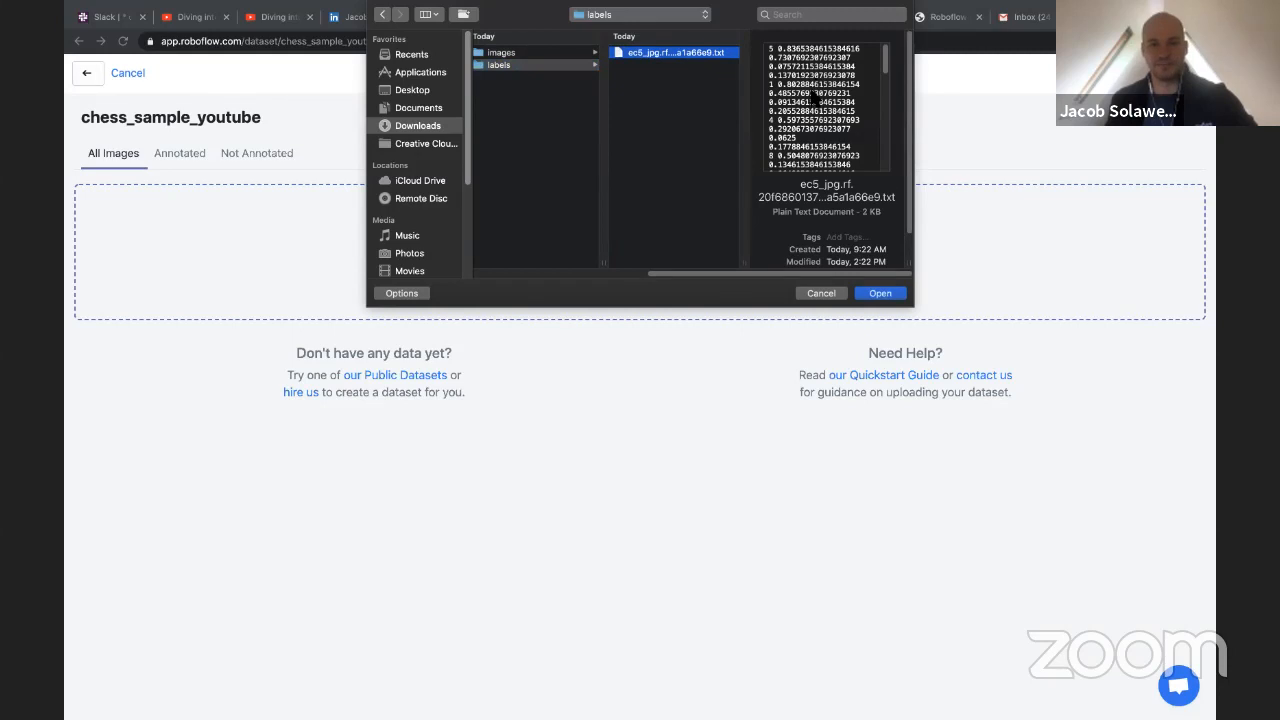
pyautogui.scroll(-5, 812, 108)
pyautogui.scroll(-5, 805, 130)
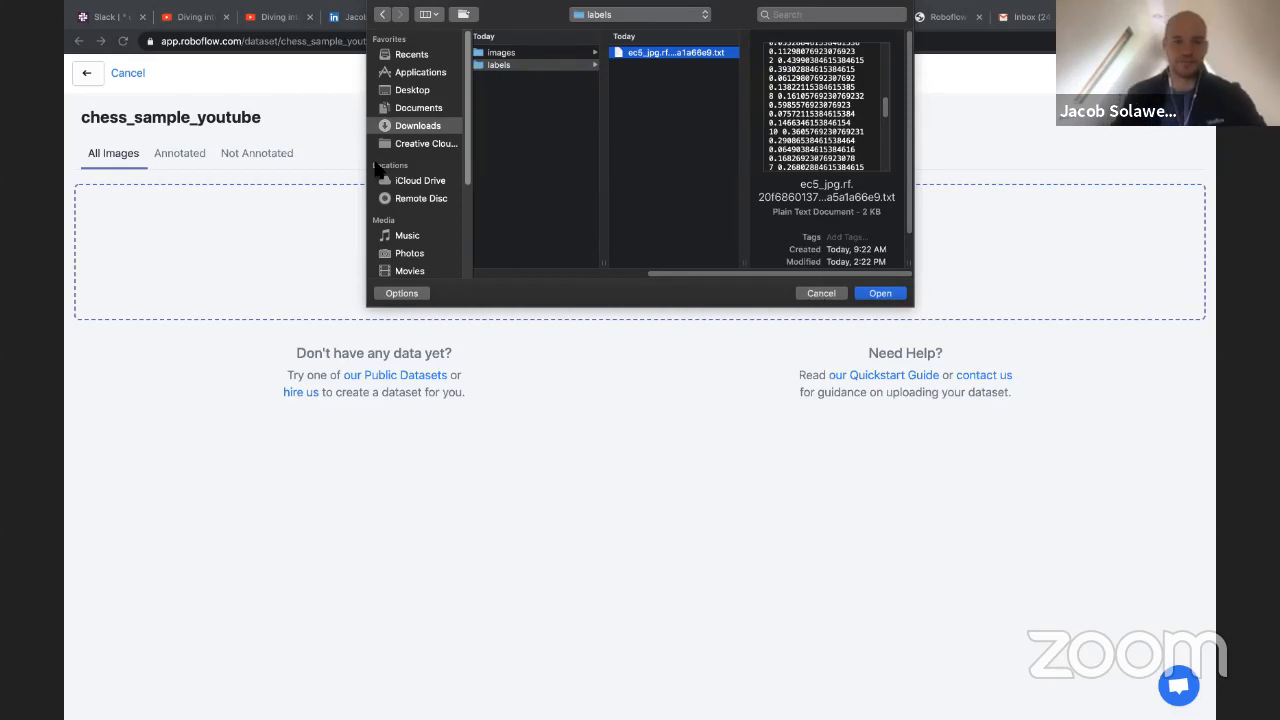
# Add the chess_sample folder from Downloads to the dataset upload and close the file chooser
pyautogui.click(412, 128)
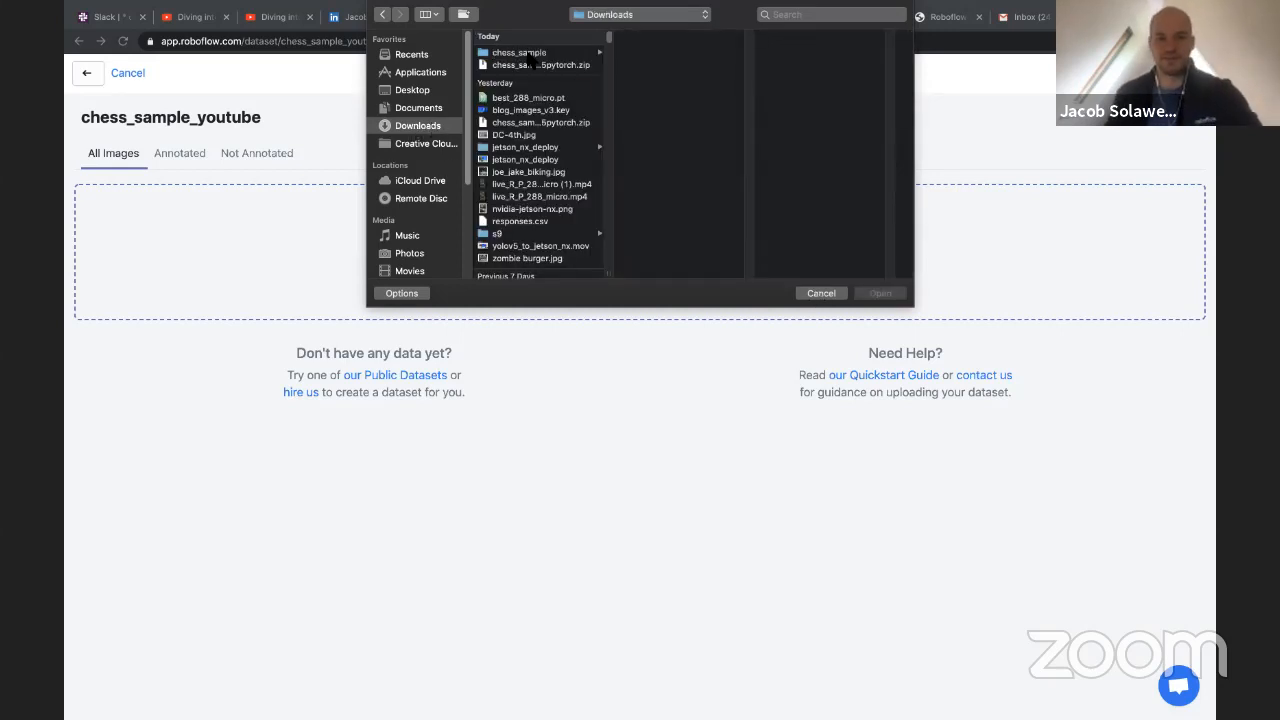
pyautogui.click(528, 53)
pyautogui.moveTo(528, 53); pyautogui.dragTo(997, 238)
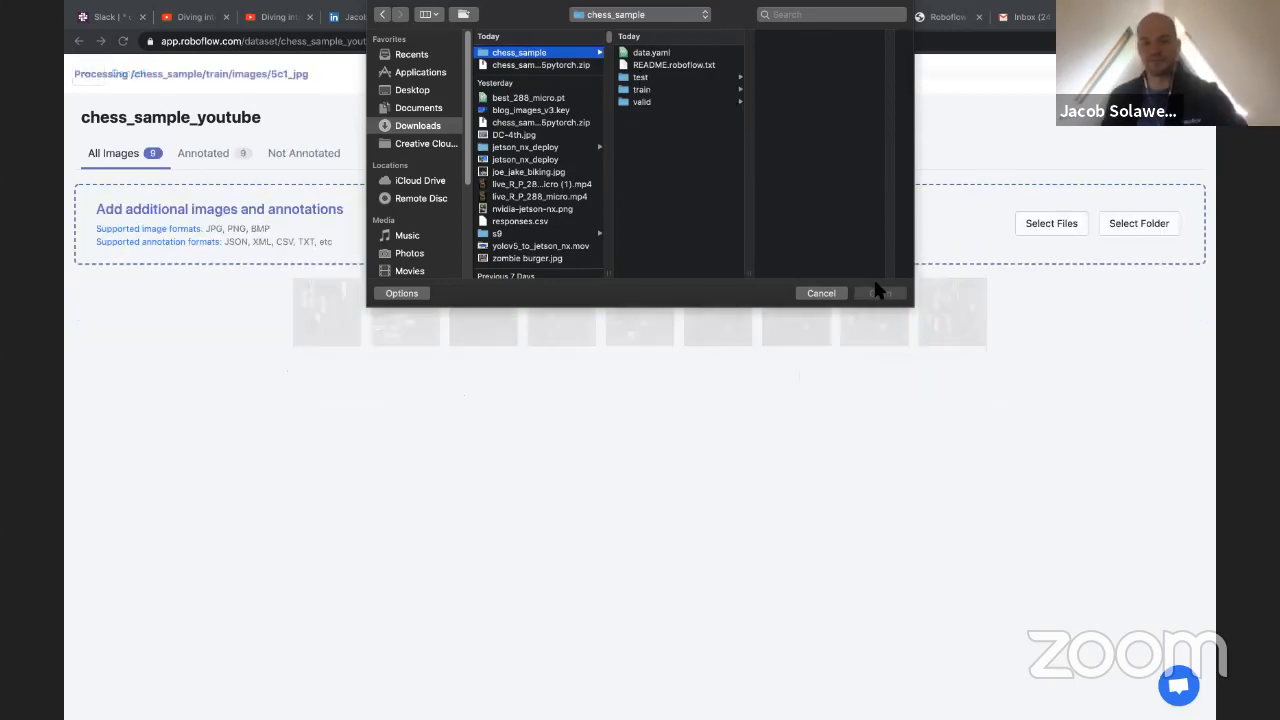
pyautogui.click(818, 293)
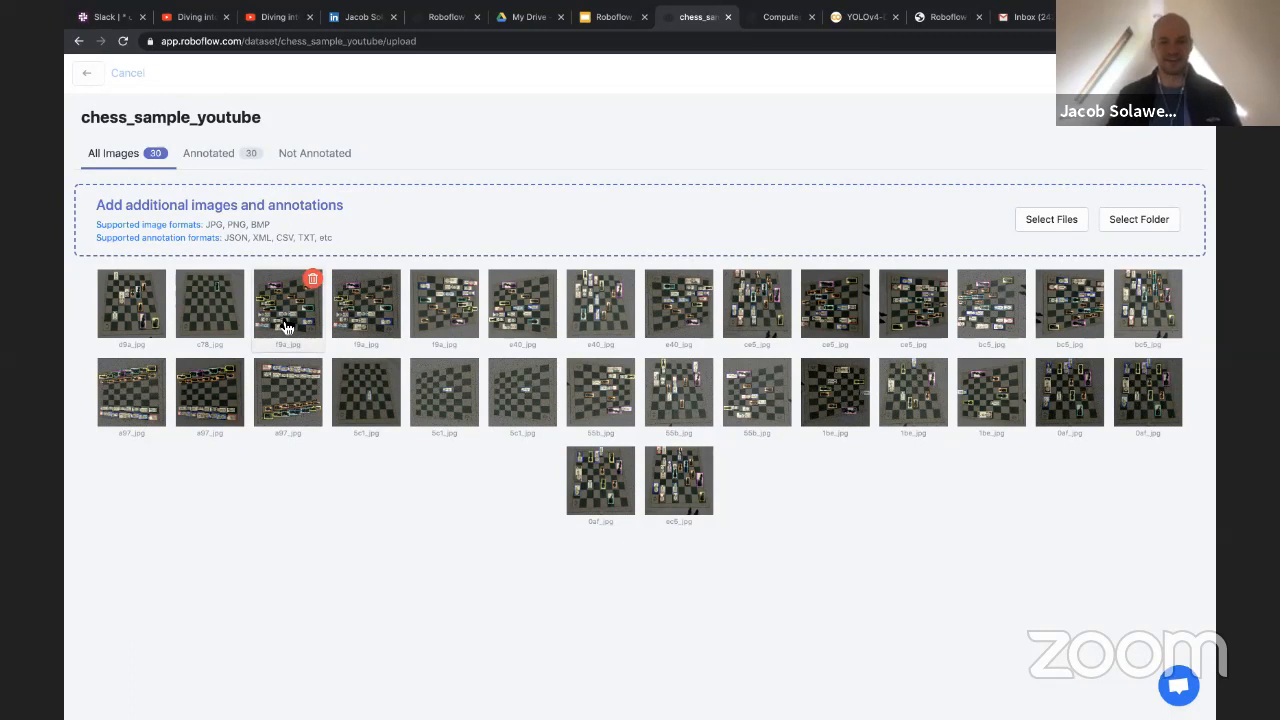
# Inspect the bounding-box annotations on the first few uploaded chess images, then return to the image overview
pyautogui.click(135, 325)
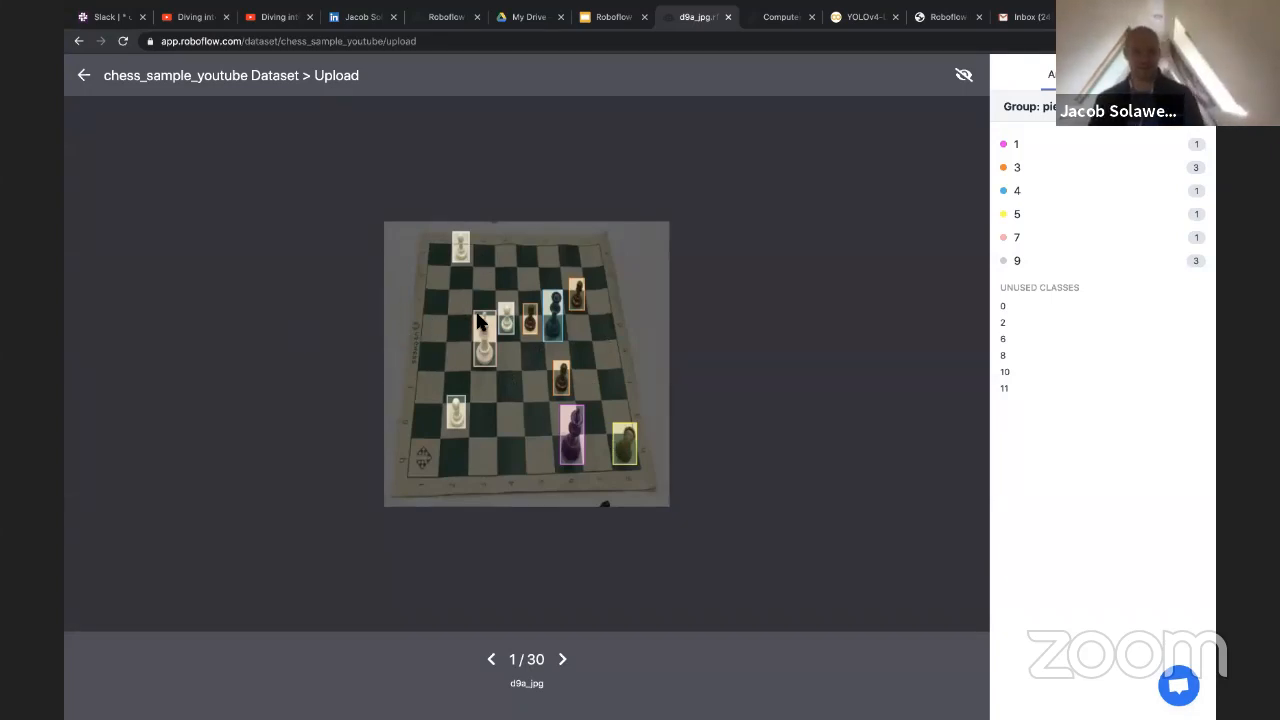
pyautogui.click(565, 665)
pyautogui.click(565, 662)
pyautogui.click(565, 664)
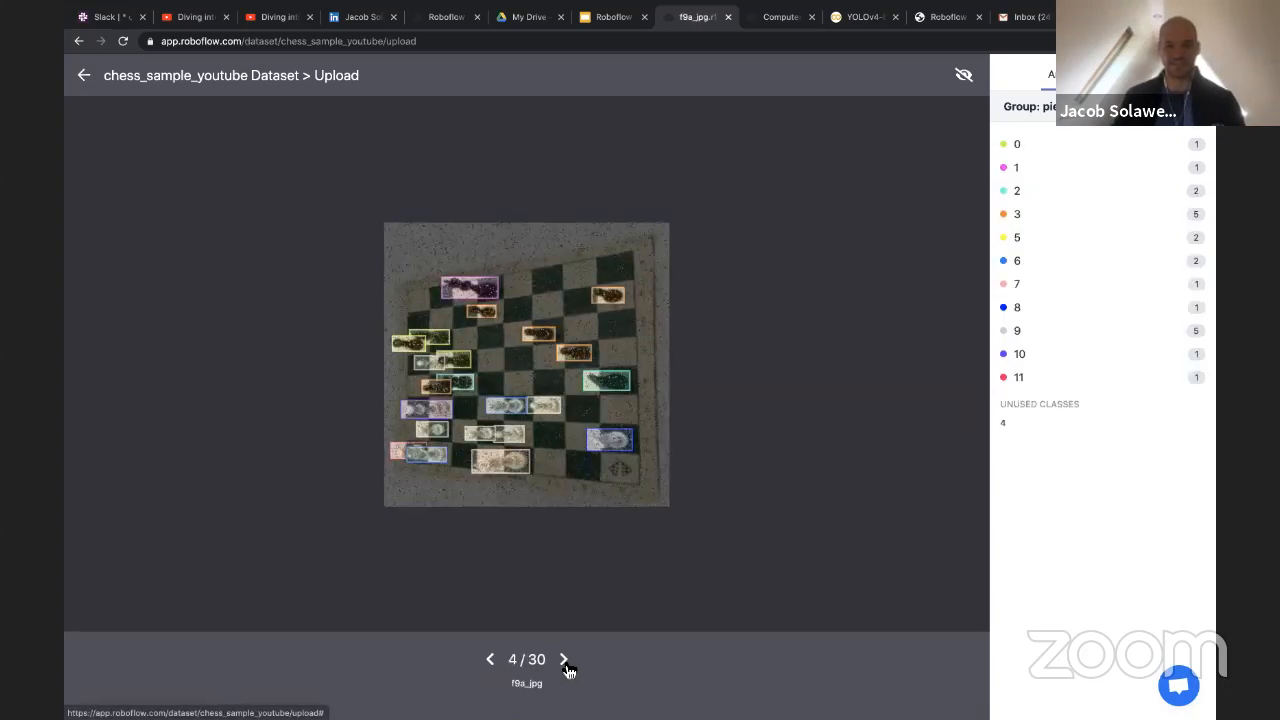
pyautogui.click(565, 664)
pyautogui.click(84, 75)
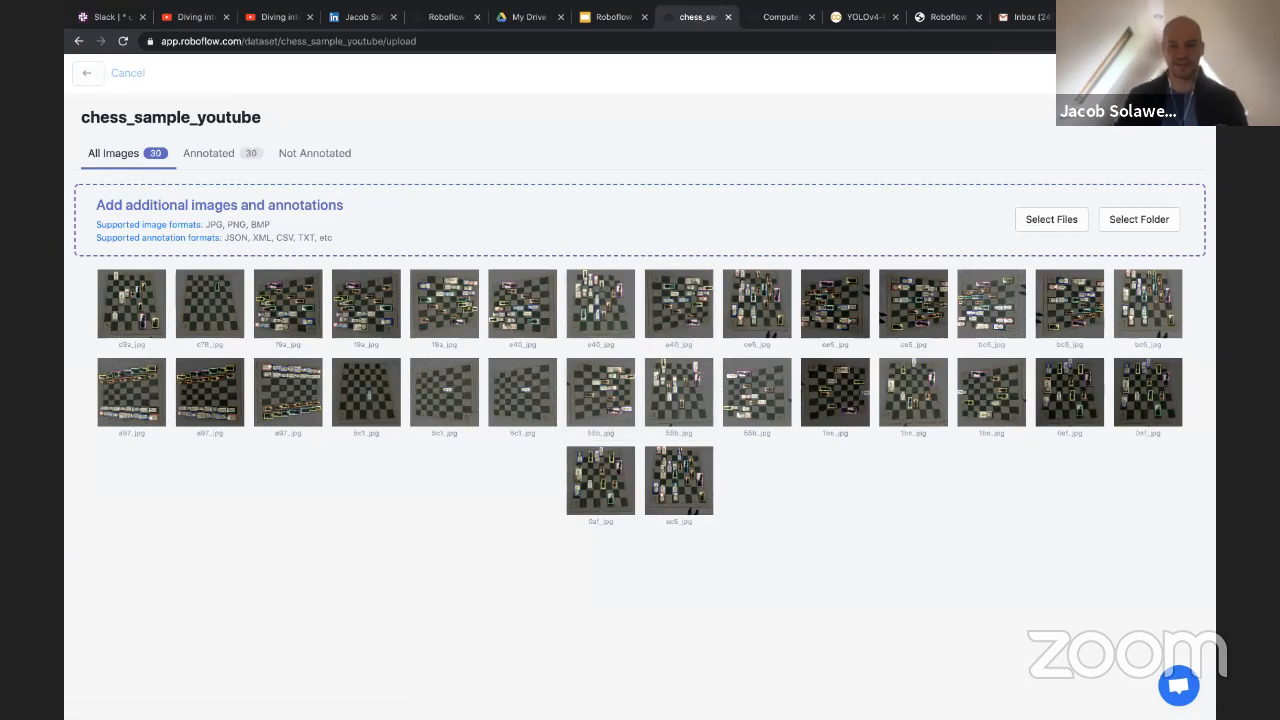
# Finish the chess image upload, splitting the images 70% train, 20% valid and 10% test
pyautogui.click(1145, 74)
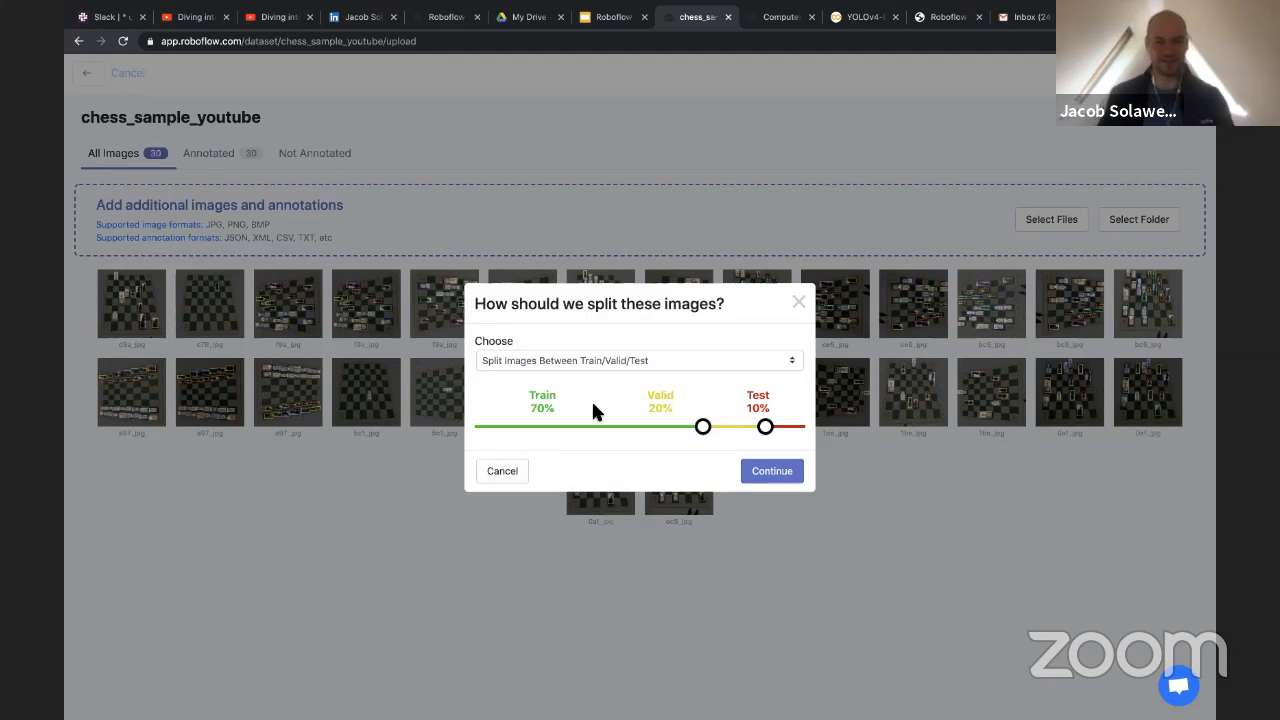
pyautogui.click(766, 471)
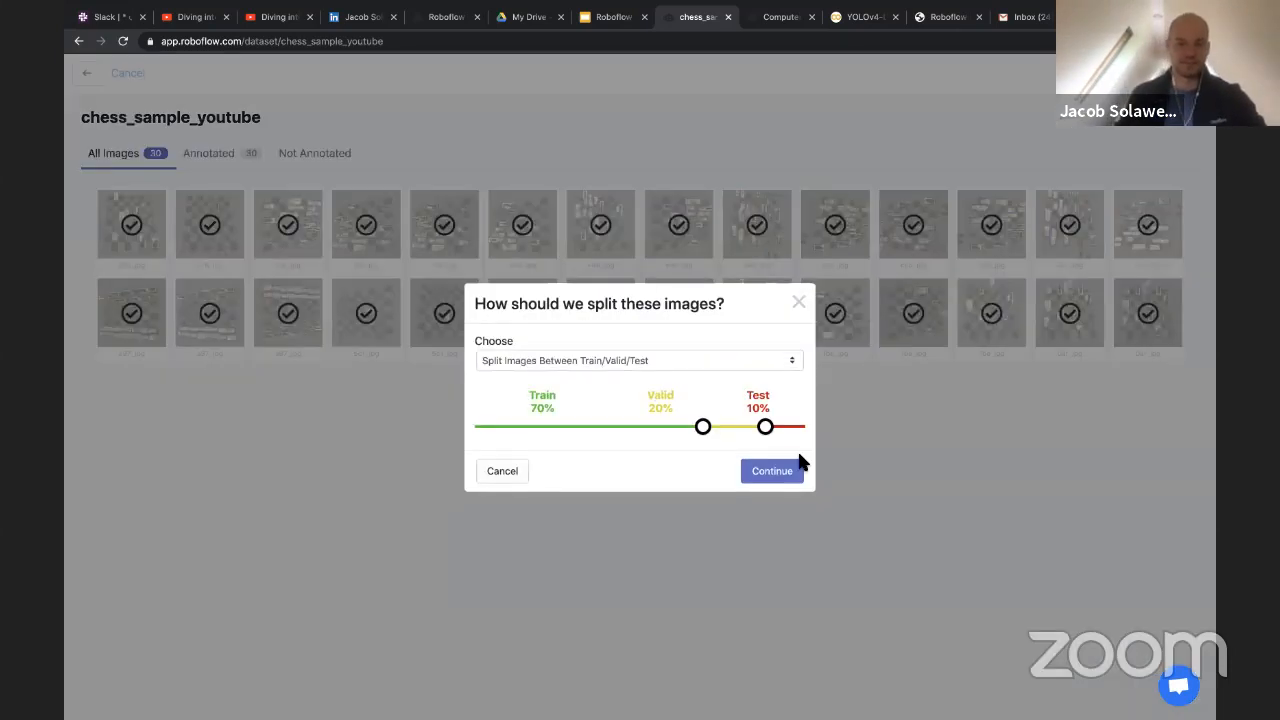
pyautogui.click(775, 472)
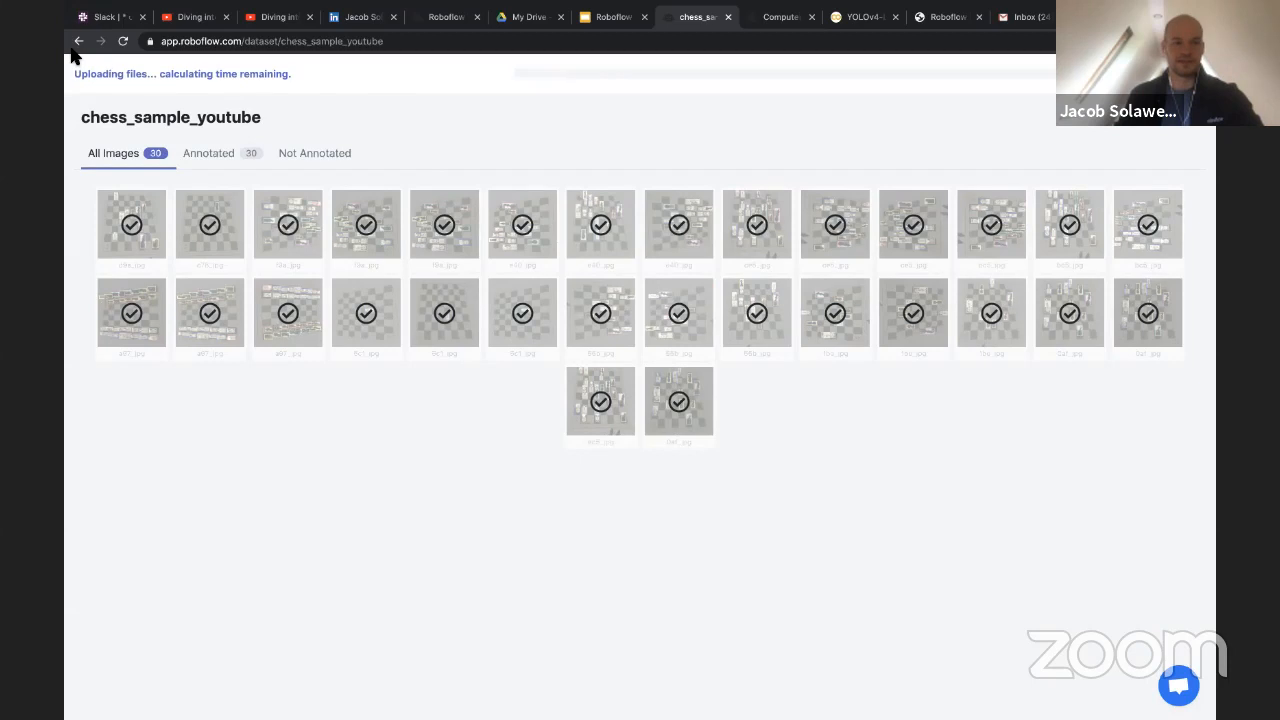
# Leave the upload page and load the Roboflow home page at app.roboflow.com
pyautogui.click(221, 41)
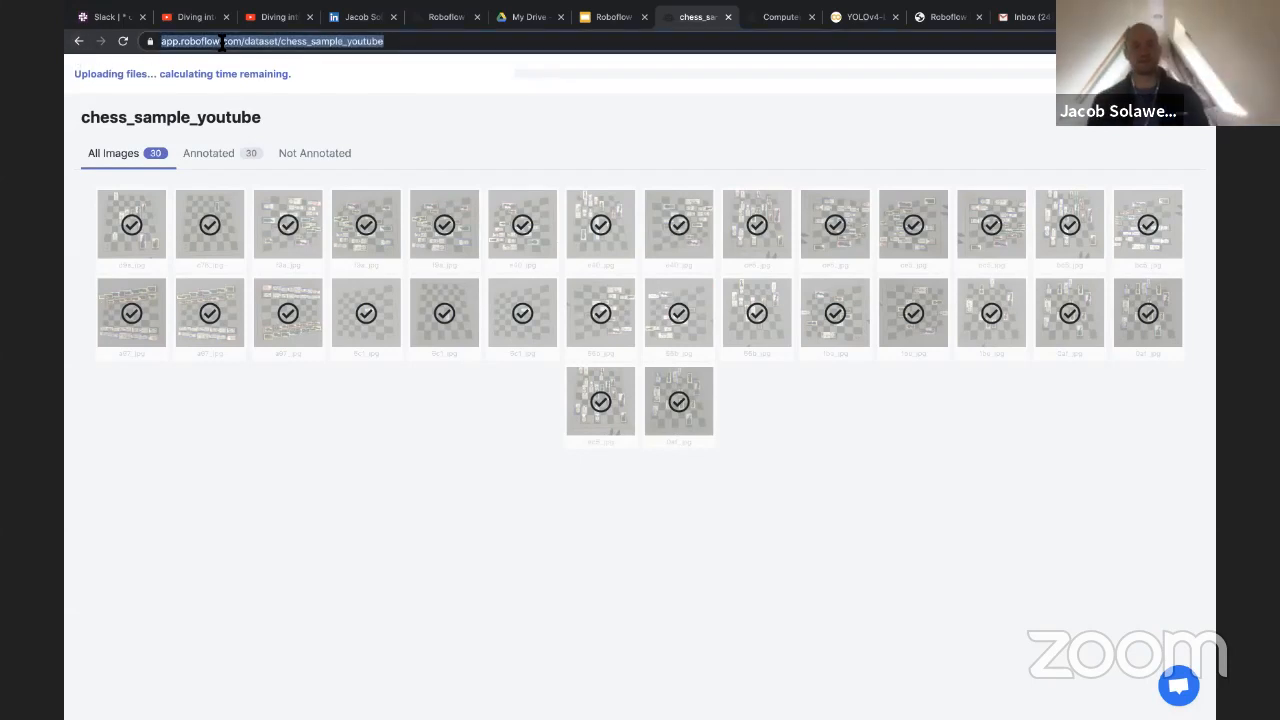
pyautogui.write('robl')
pyautogui.press('BackSpace')
pyautogui.press('BackSpace')
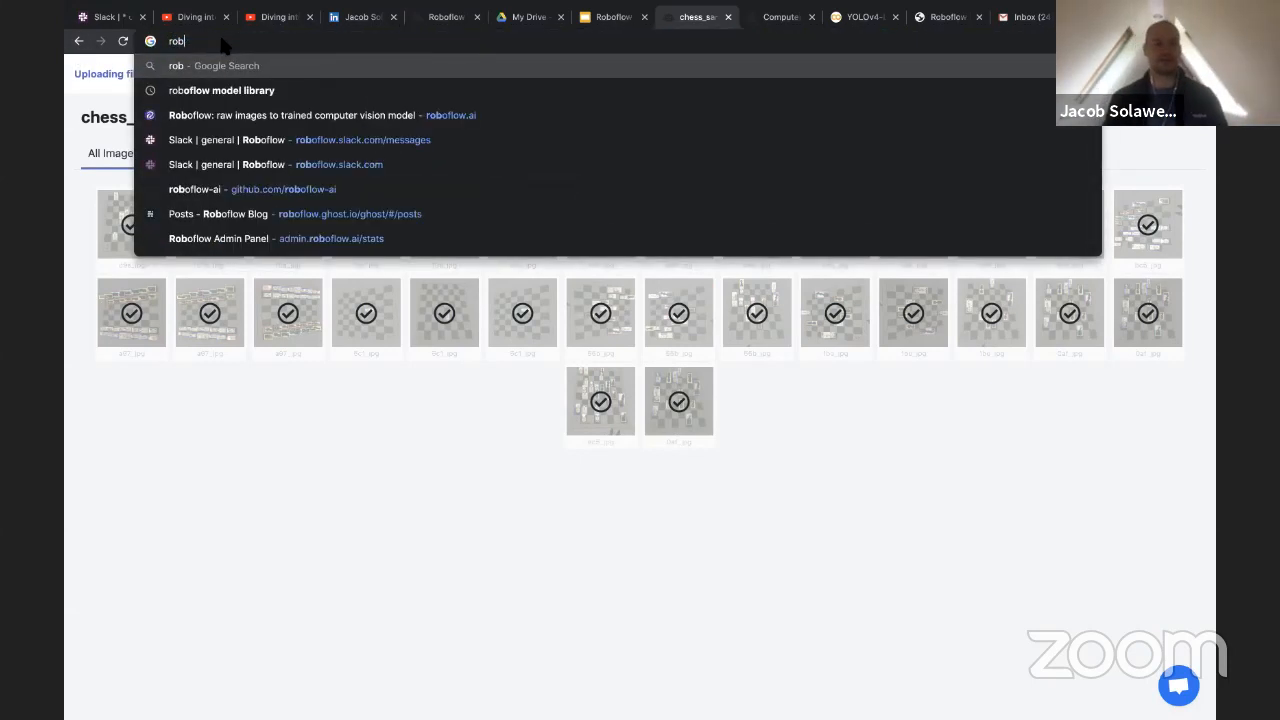
pyautogui.write('o')
pyautogui.write('flow.com')
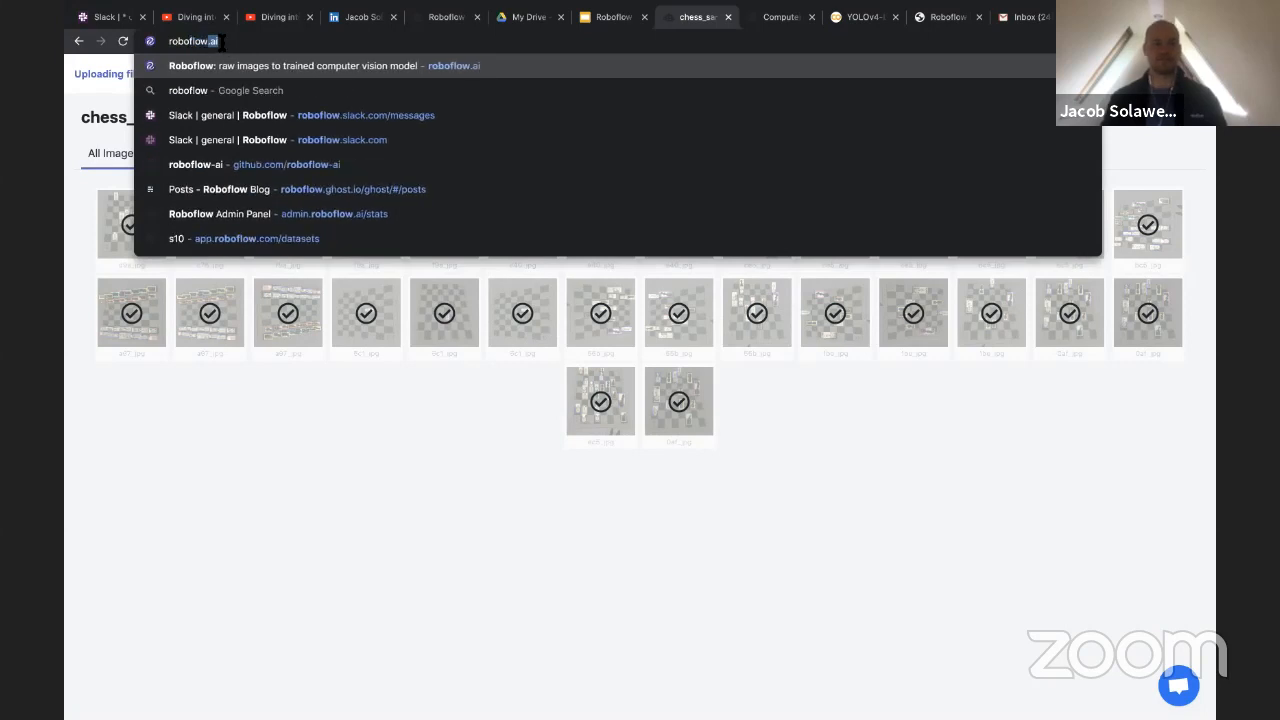
pyautogui.press('Return')
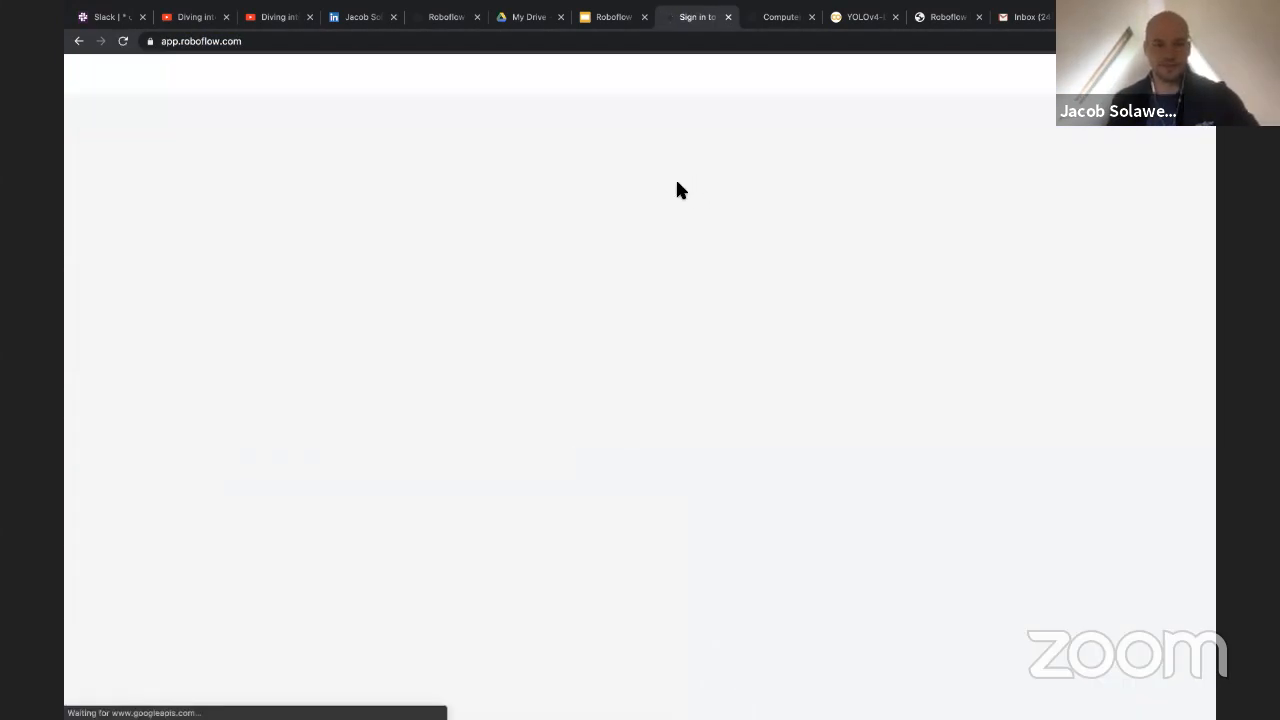
# Find the existing chess_sample4 dataset under My Datasets and open it
pyautogui.scroll(-1, 389, 378)
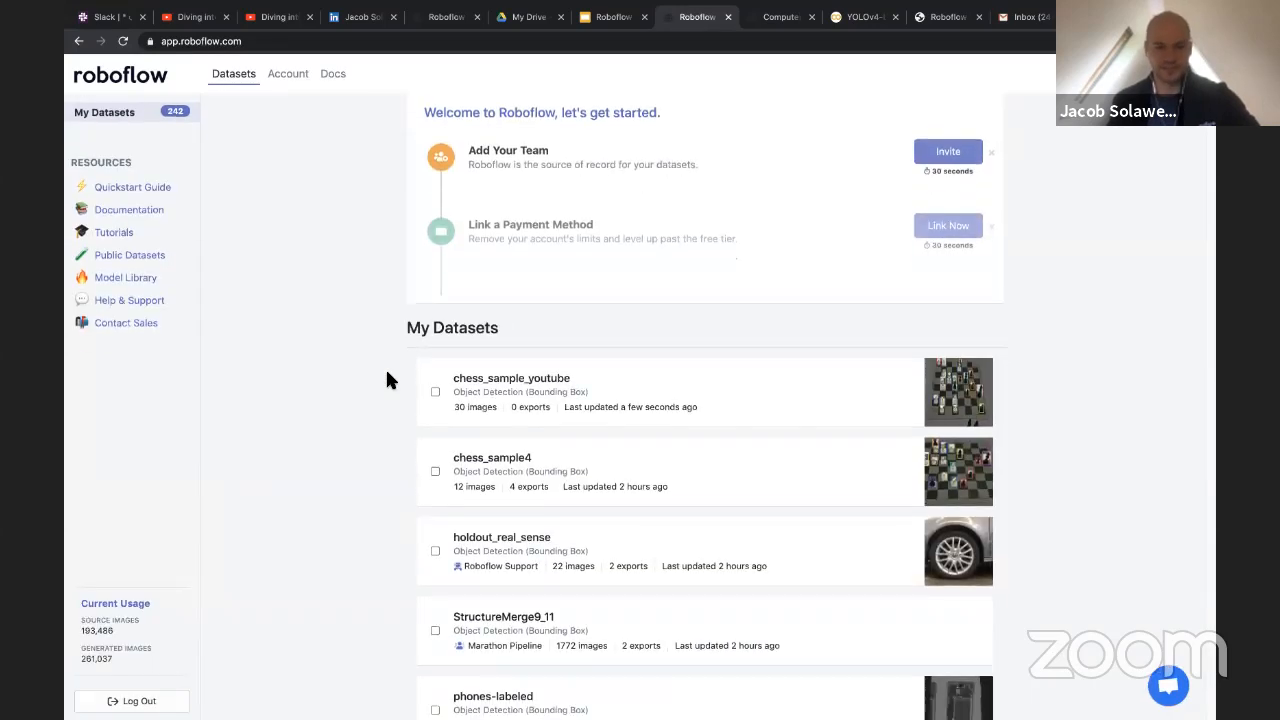
pyautogui.scroll(-2, 389, 378)
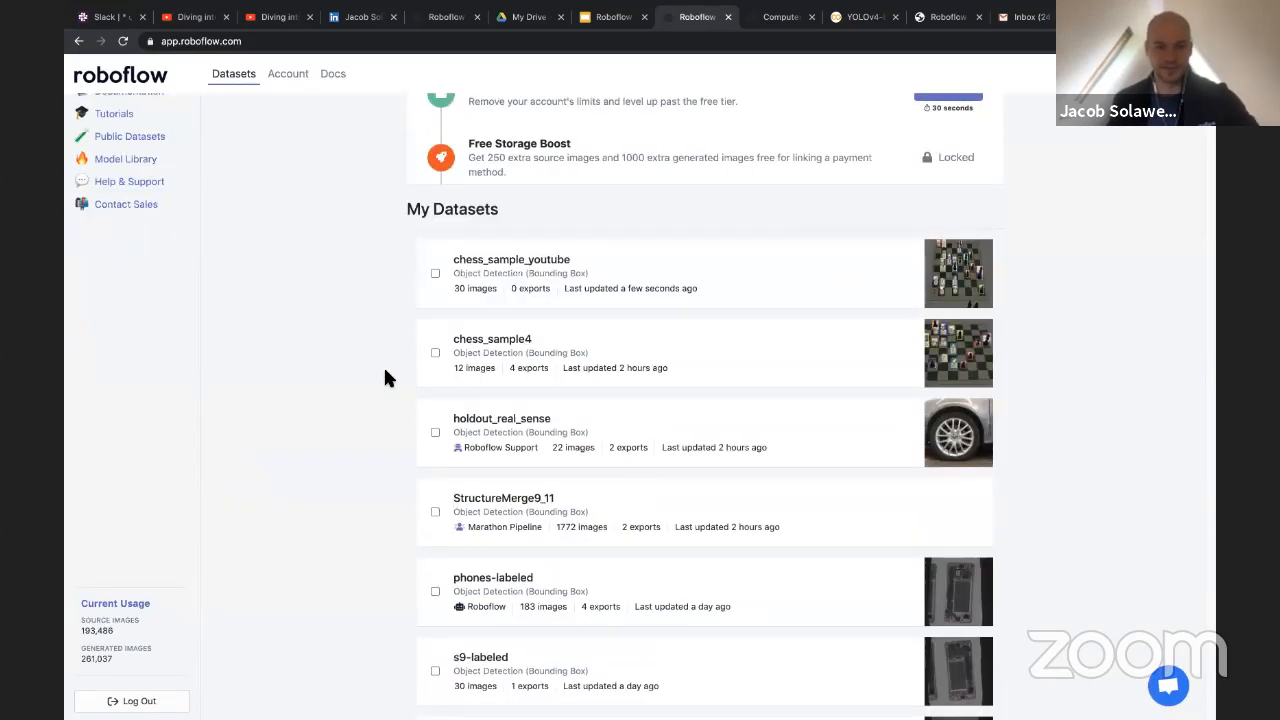
pyautogui.scroll(-1, 390, 375)
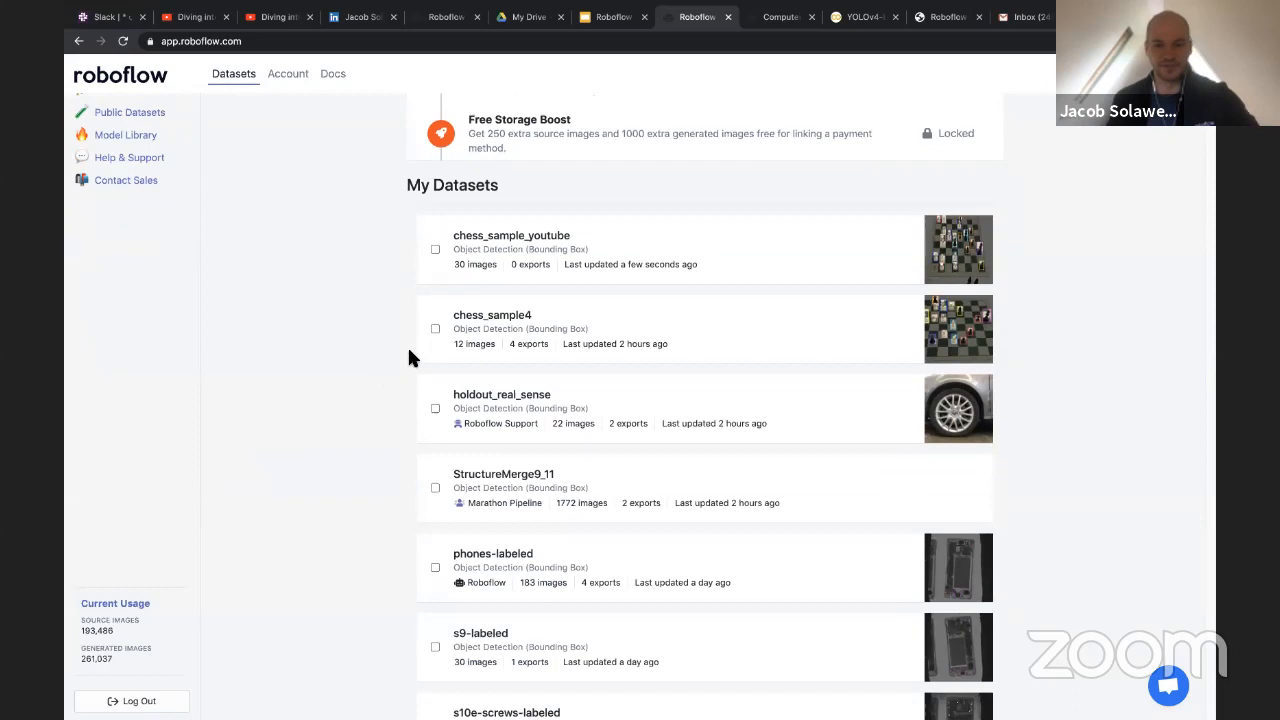
pyautogui.click(460, 315)
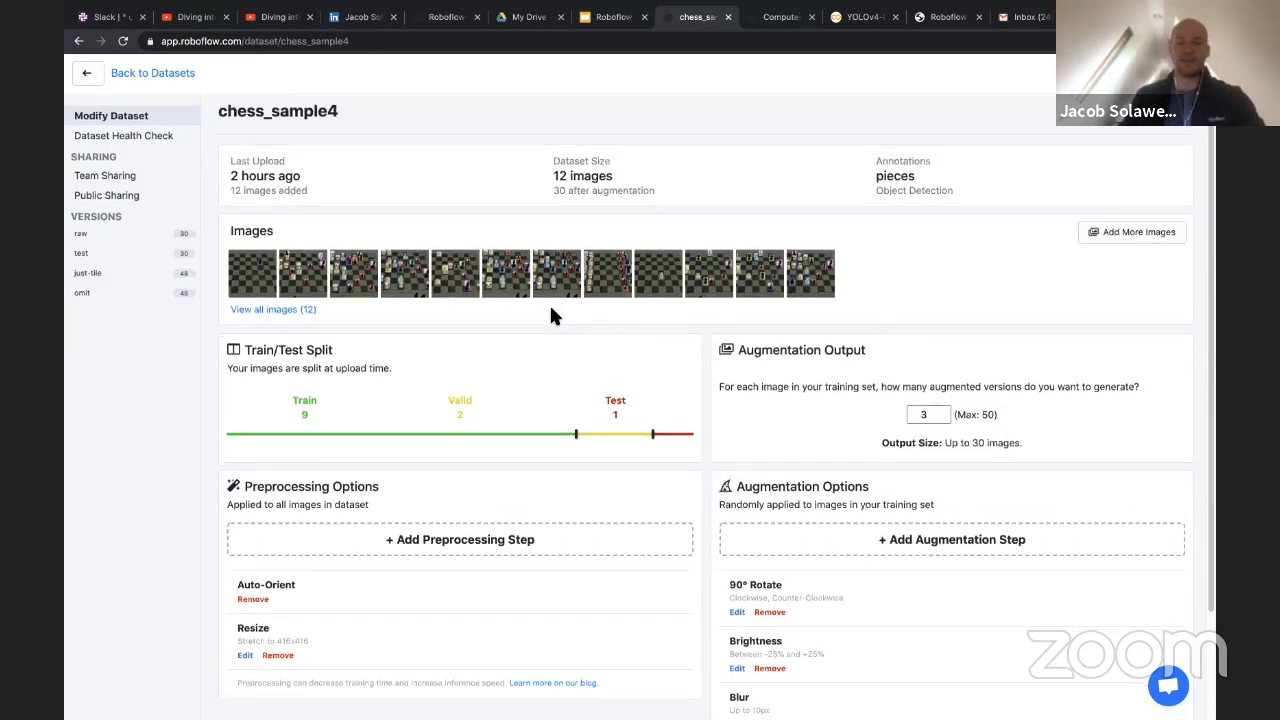
# Inspect the annotations and class lists on several chess_sample4 images, then return to the dataset page
pyautogui.scroll(-1, 551, 310)
pyautogui.click(453, 273)
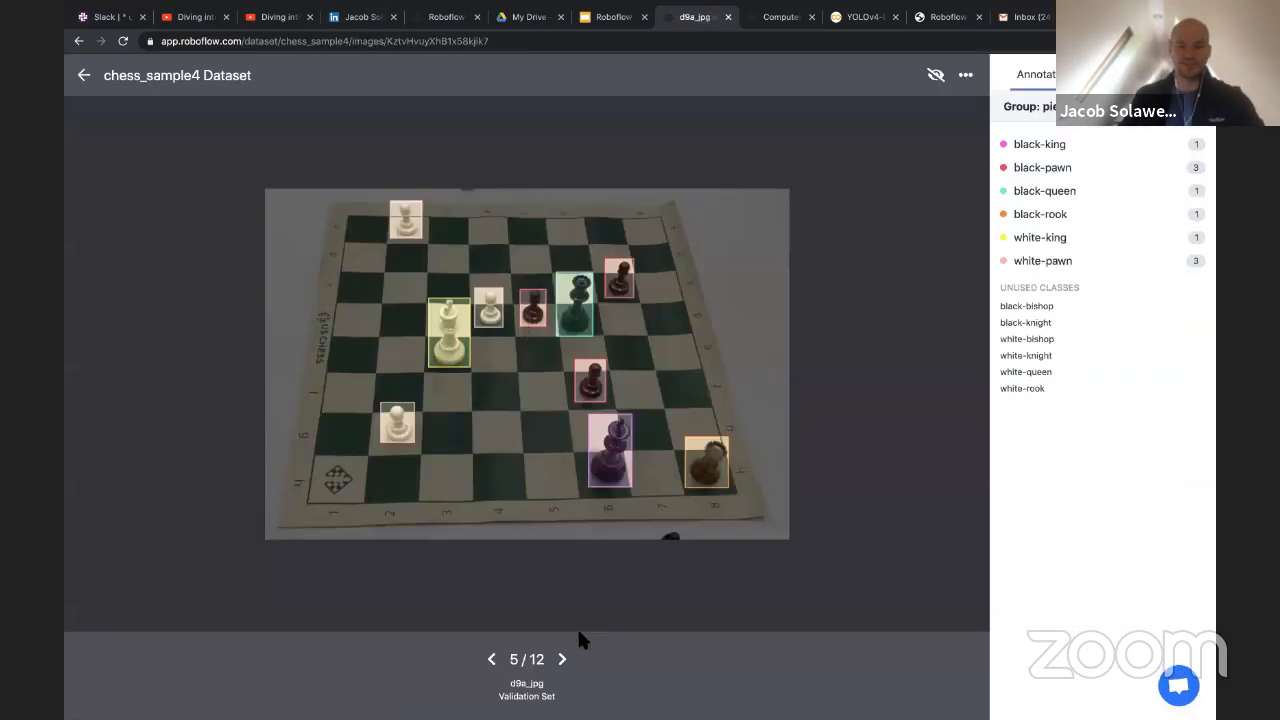
pyautogui.click(563, 662)
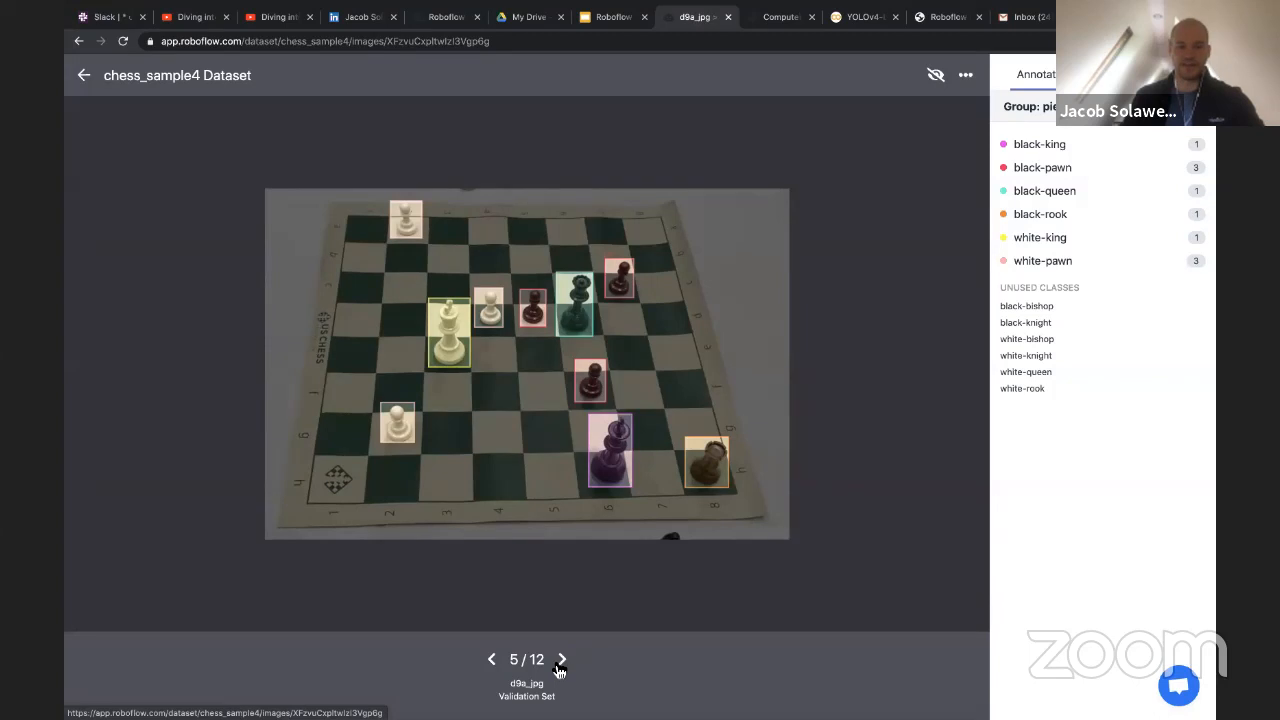
pyautogui.click(492, 662)
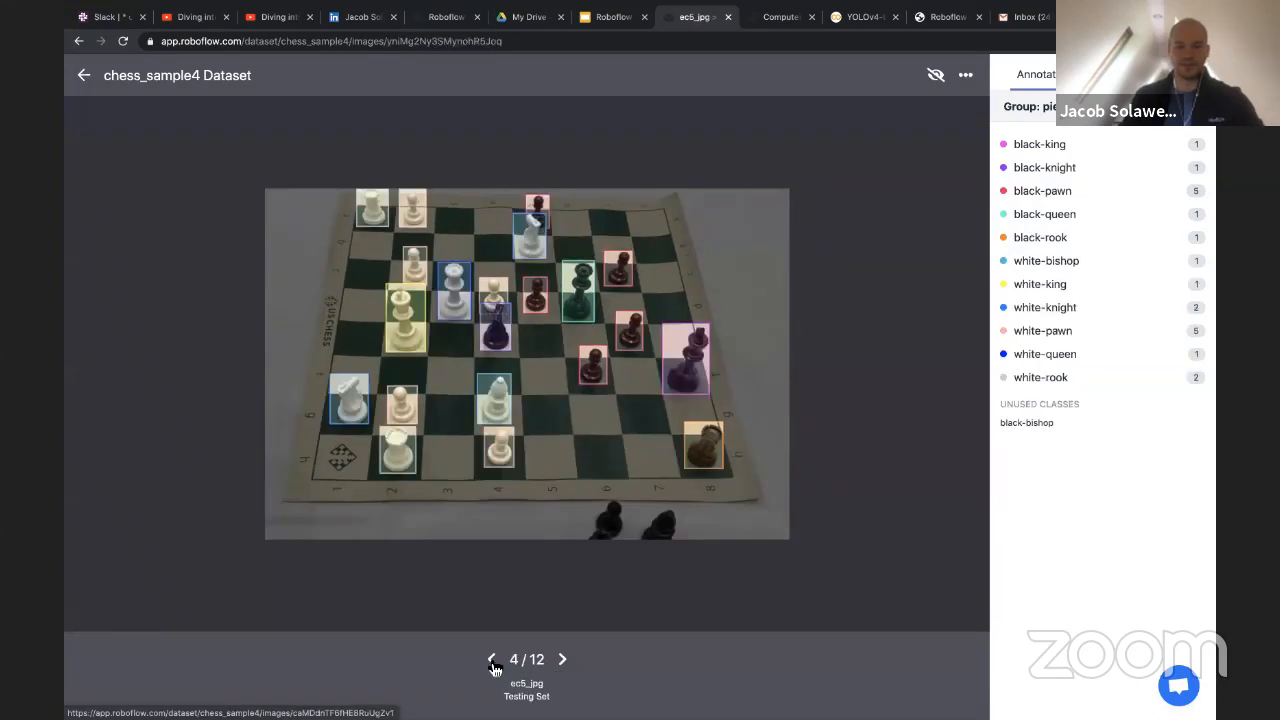
pyautogui.press('Right')
pyautogui.press('Right')
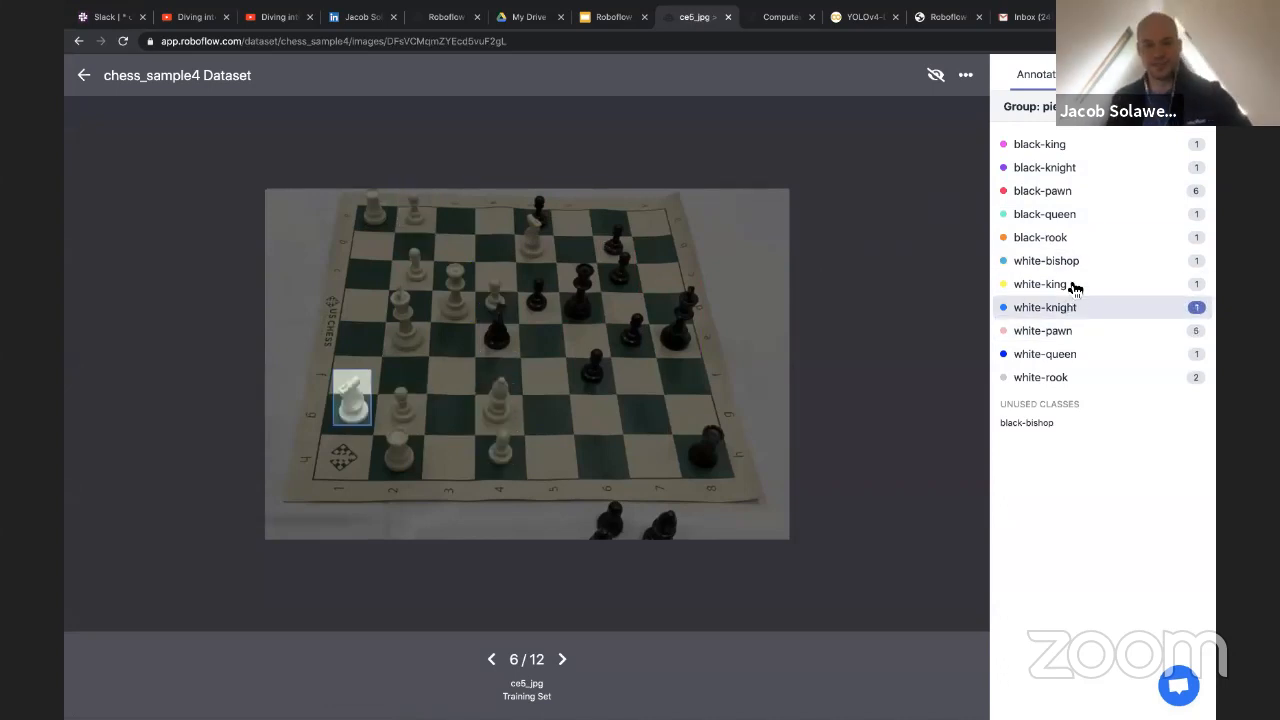
pyautogui.click(84, 79)
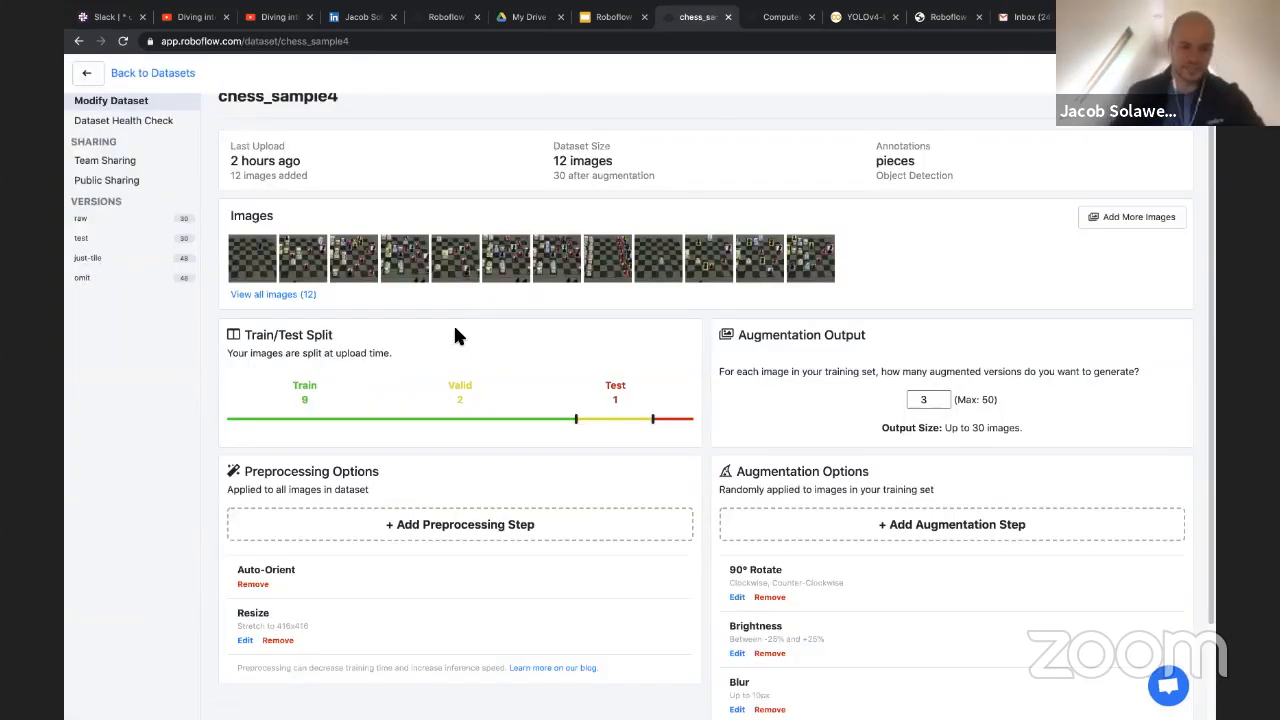
# Open the Dataset Health Check of chess_sample4 and examine the image count and class balance
pyautogui.scroll(1, 140, 229)
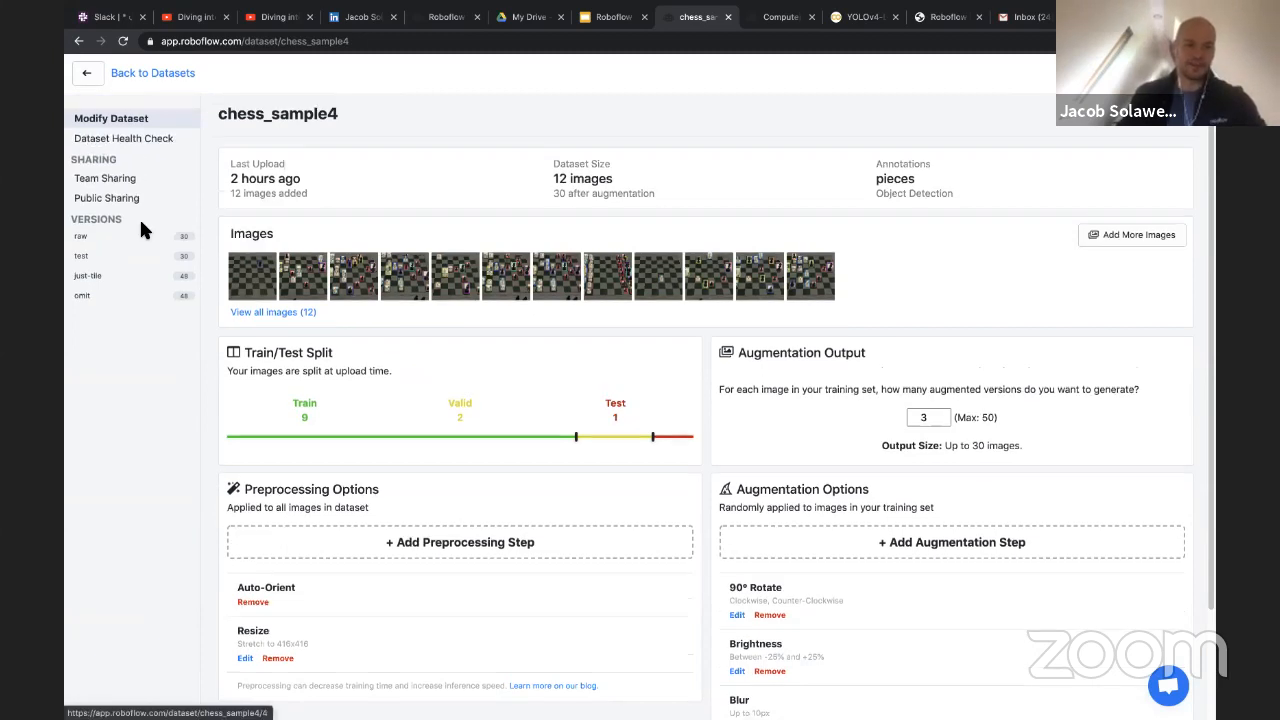
pyautogui.click(150, 138)
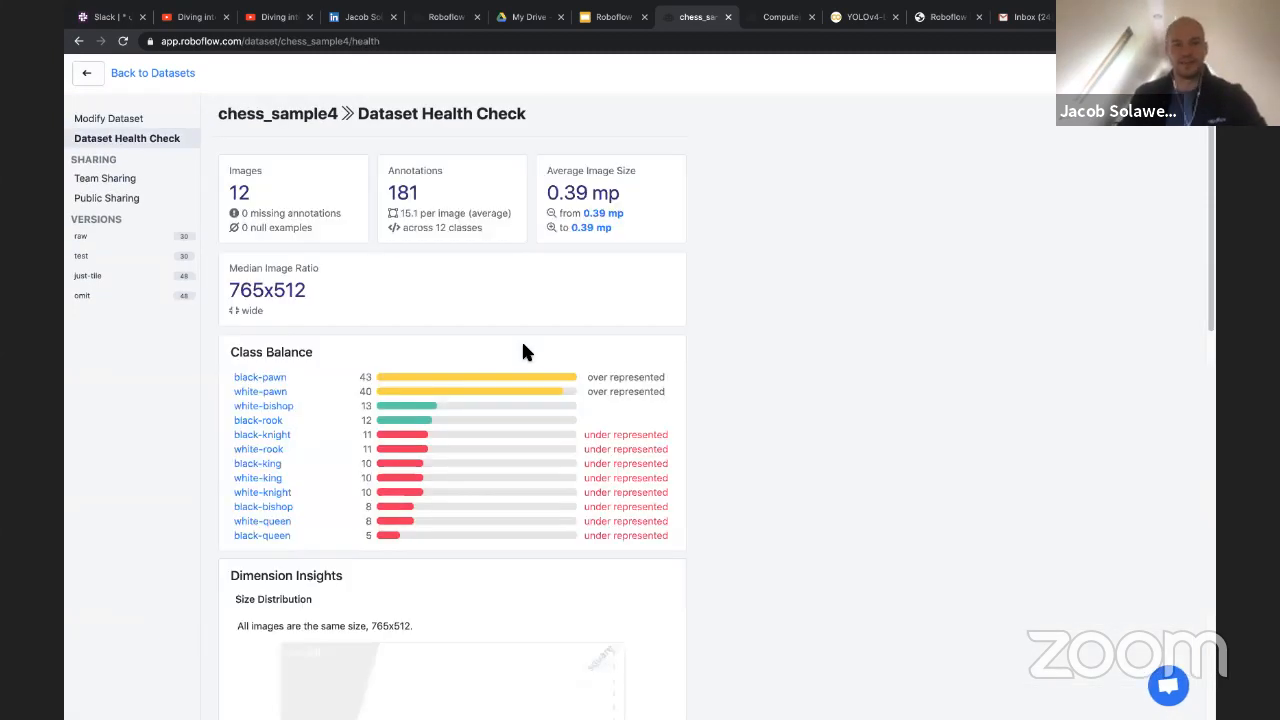
pyautogui.scroll(-2, 515, 345)
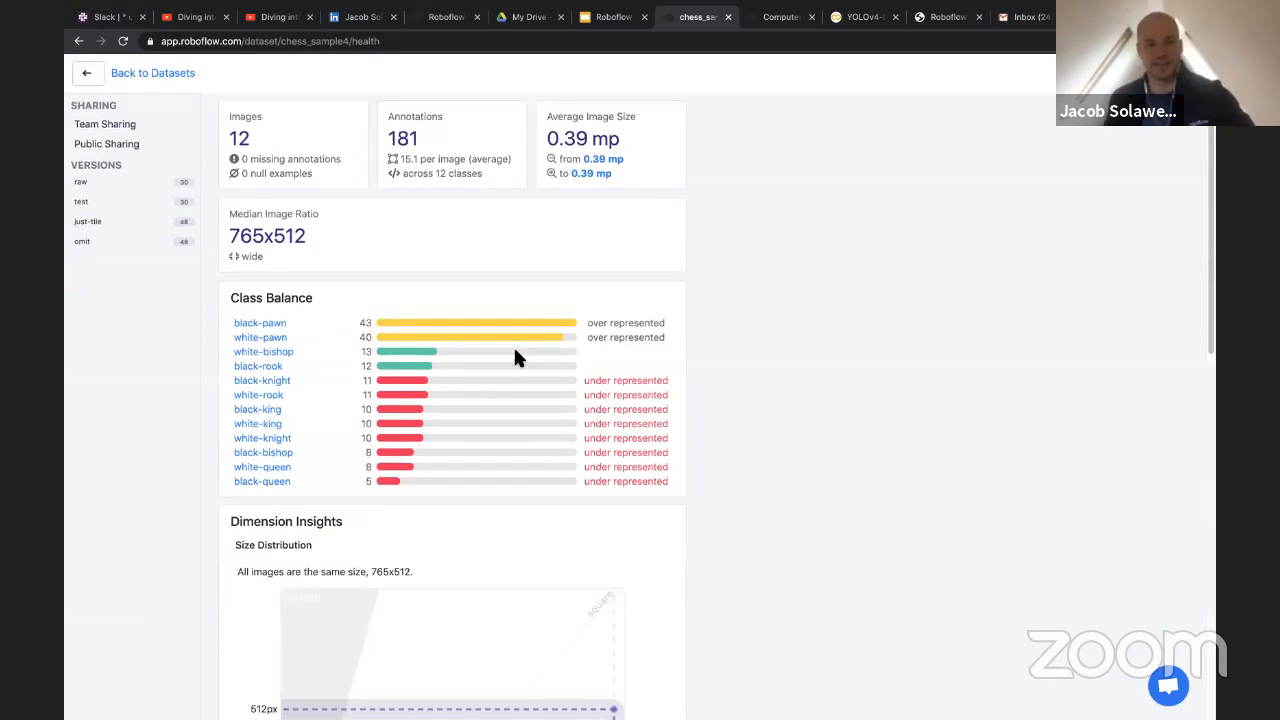
pyautogui.scroll(2, 512, 356)
pyautogui.moveTo(232, 194); pyautogui.dragTo(305, 197)
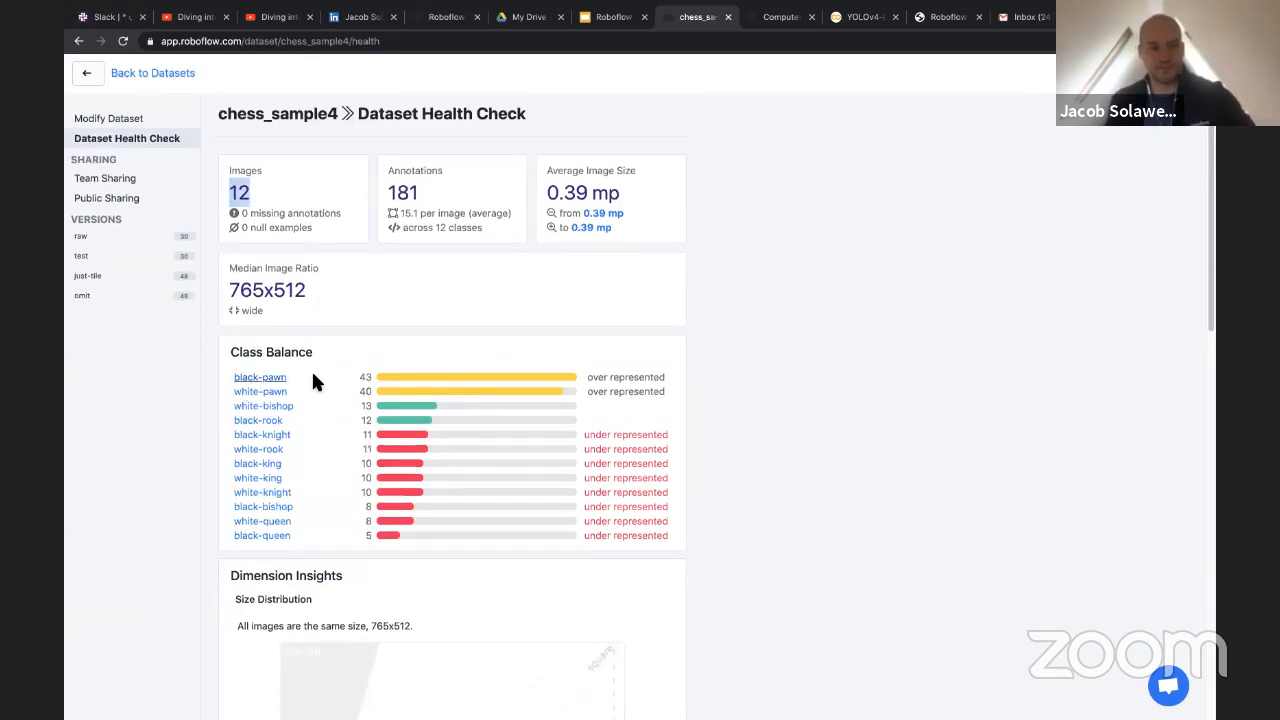
pyautogui.moveTo(313, 381); pyautogui.dragTo(349, 543)
pyautogui.click(345, 533)
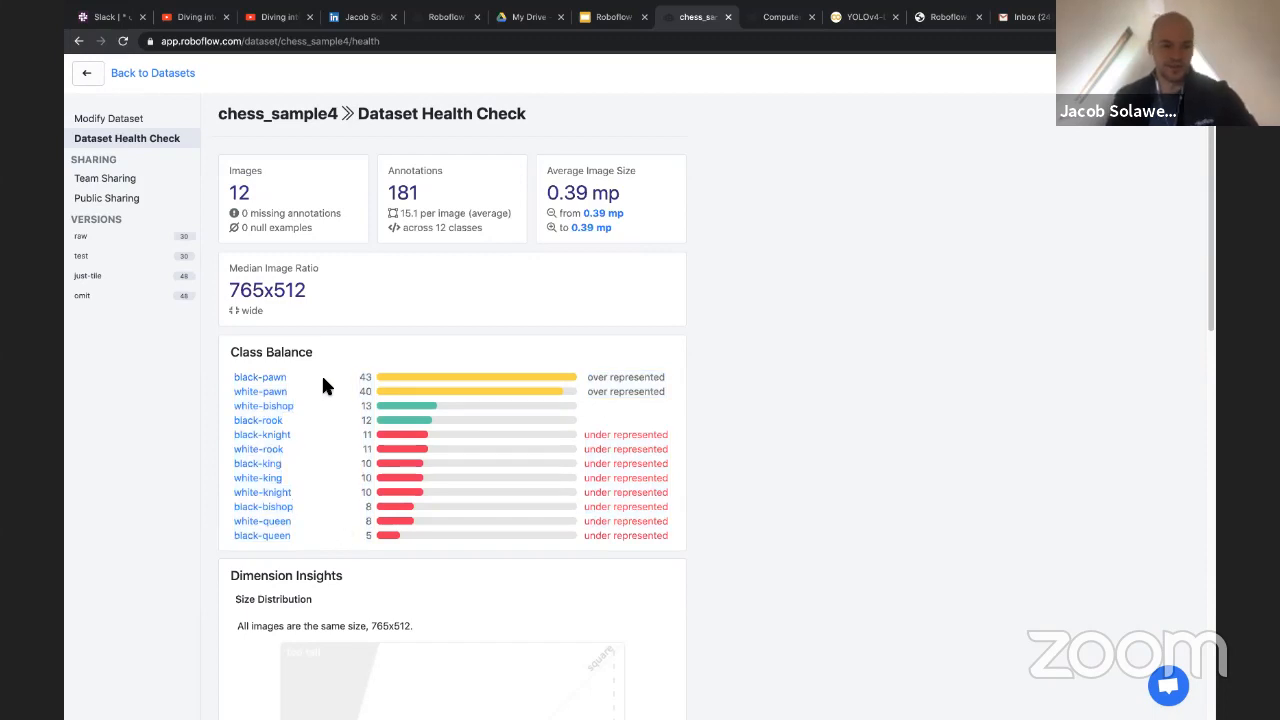
pyautogui.moveTo(329, 391); pyautogui.dragTo(231, 369)
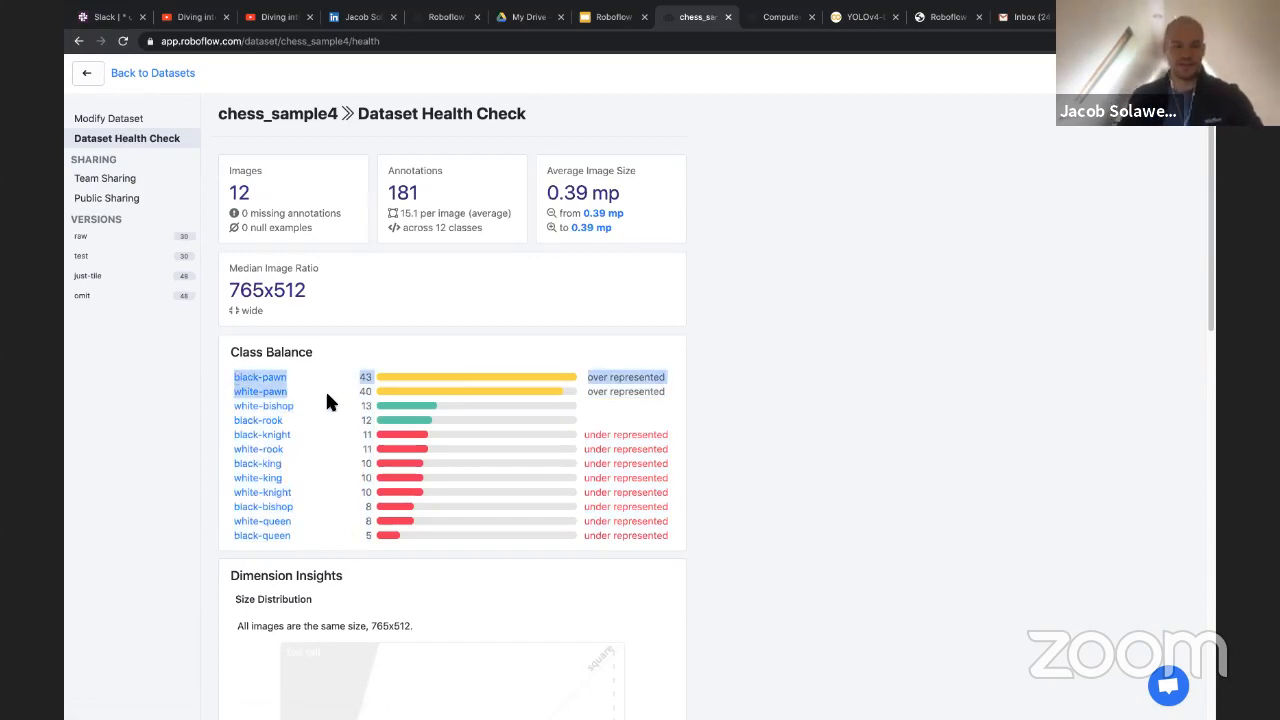
# Examine the dimension insights and annotation heatmap in the health check, then return to its summary
pyautogui.scroll(-1, 333, 350)
pyautogui.scroll(-5, 343, 522)
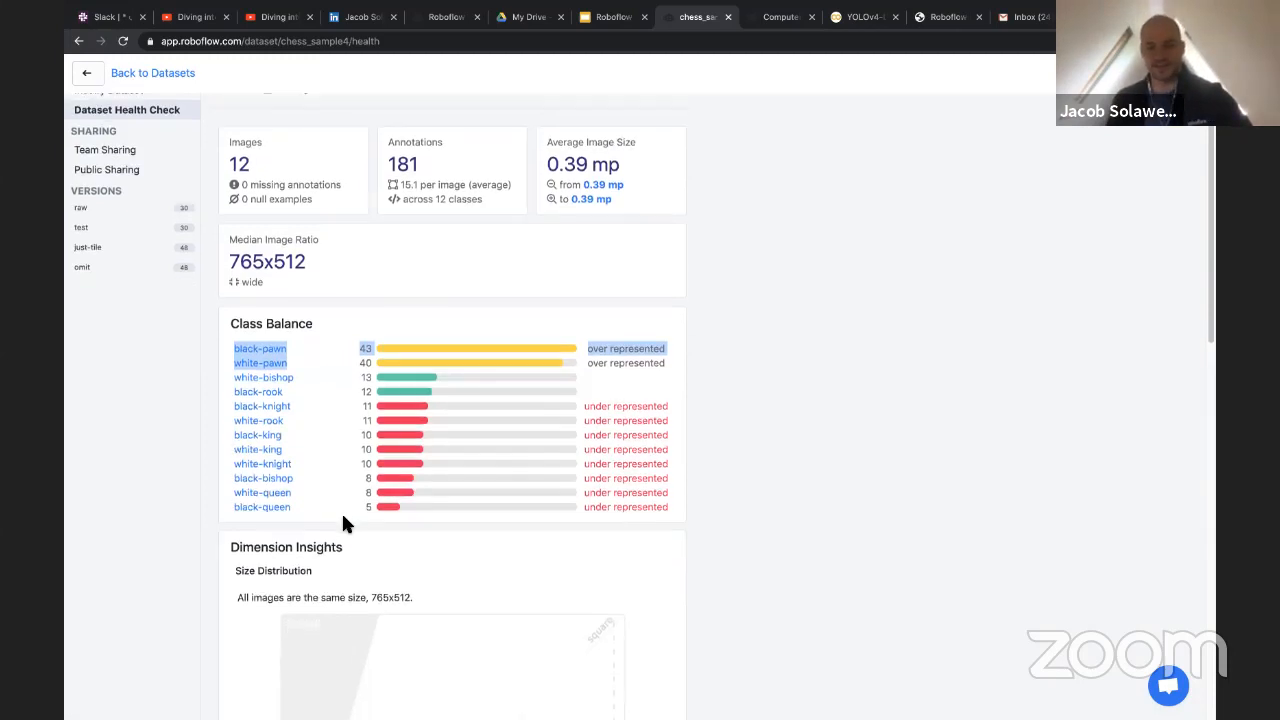
pyautogui.scroll(-5, 342, 520)
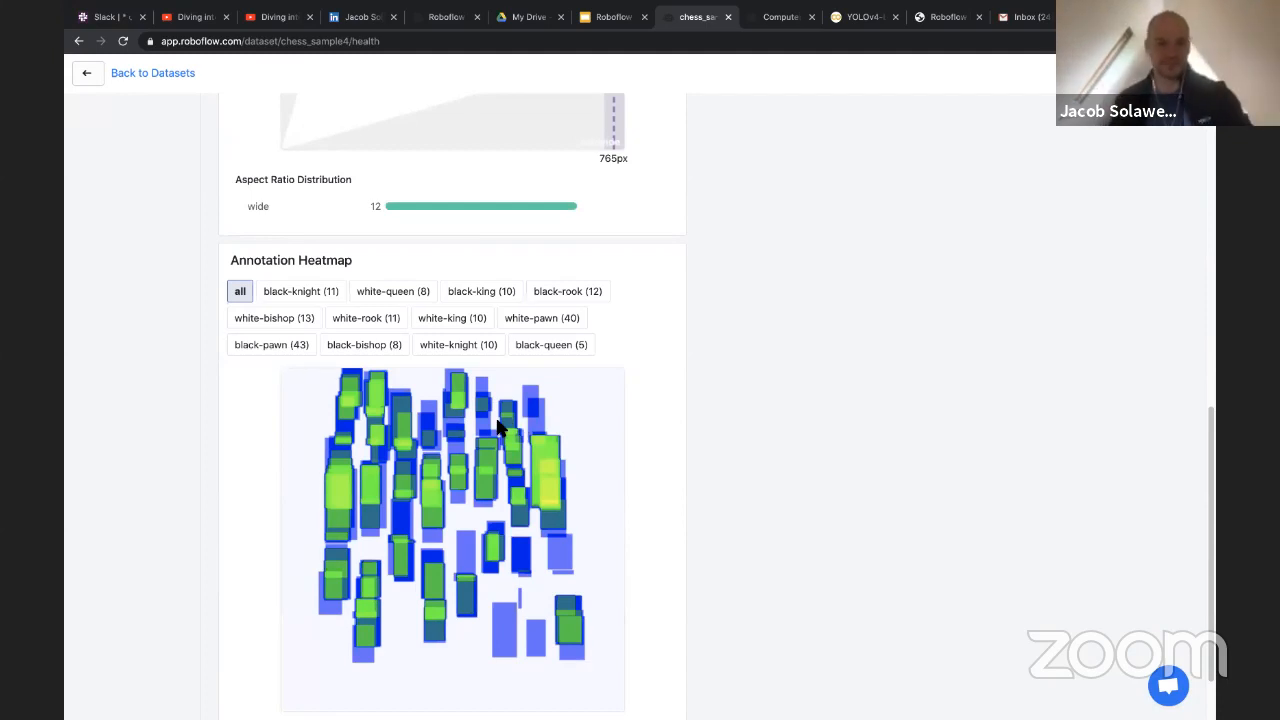
pyautogui.scroll(5, 518, 425)
pyautogui.scroll(3, 449, 425)
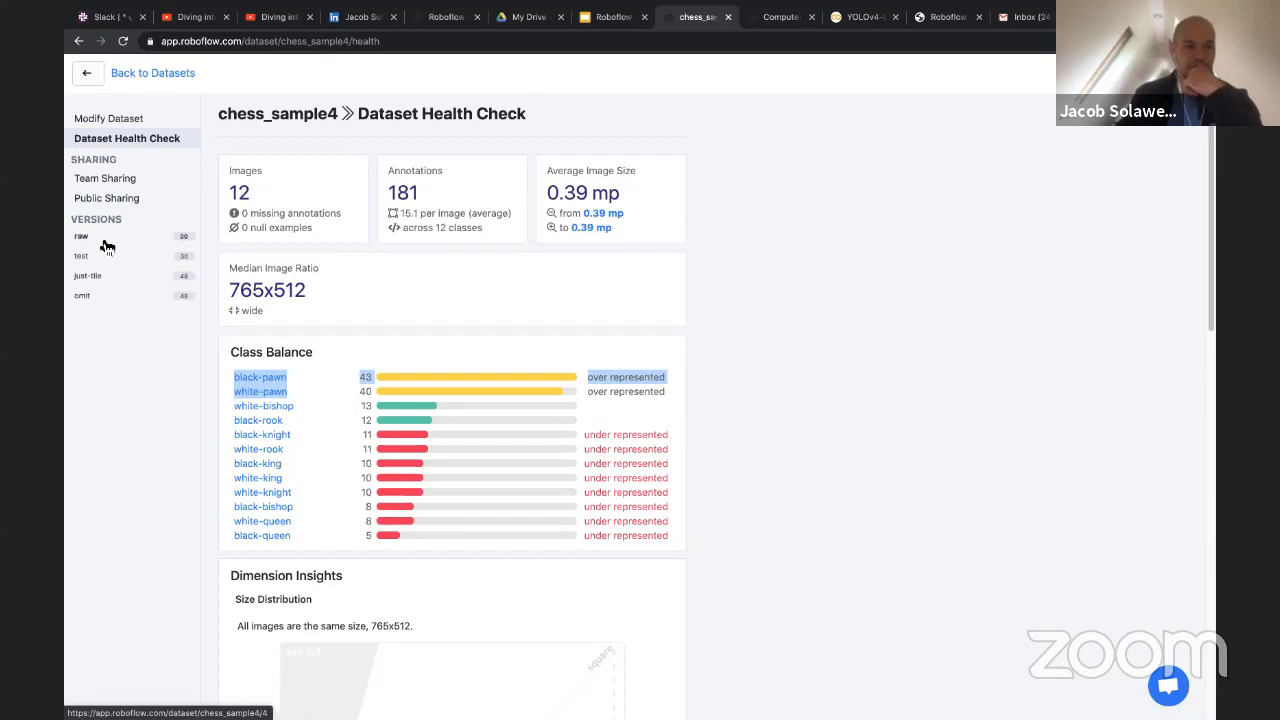
pyautogui.scroll(-3, 323, 203)
pyautogui.scroll(3, 210, 210)
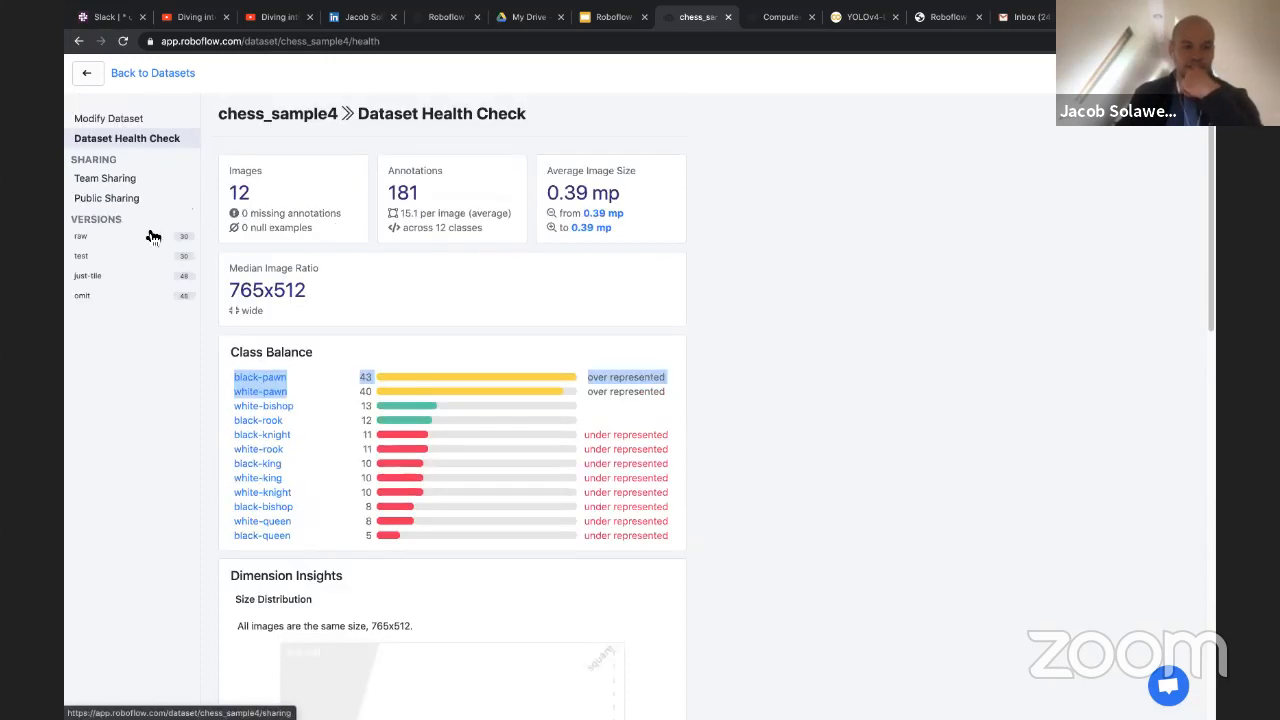
# Return to modifying chess_sample4 and preview a Static Crop with a 28% to 75% horizontal range, without applying it
pyautogui.click(128, 122)
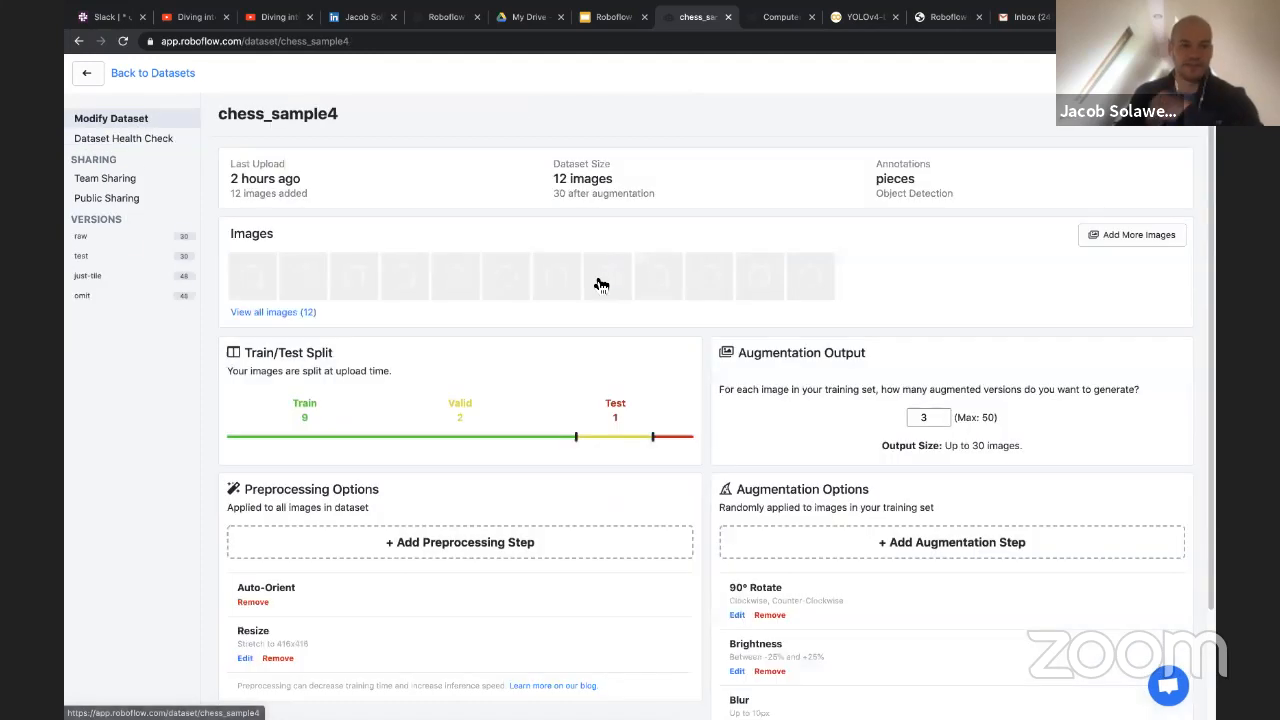
pyautogui.scroll(-2, 590, 288)
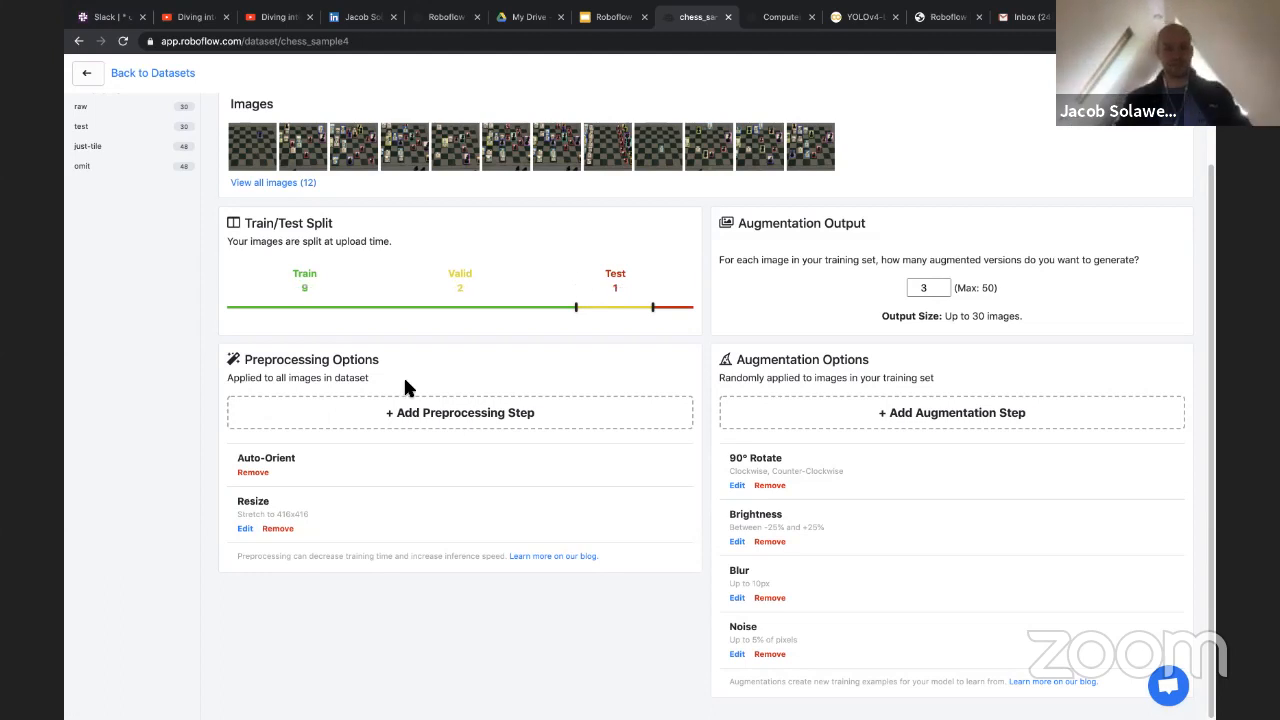
pyautogui.click(443, 411)
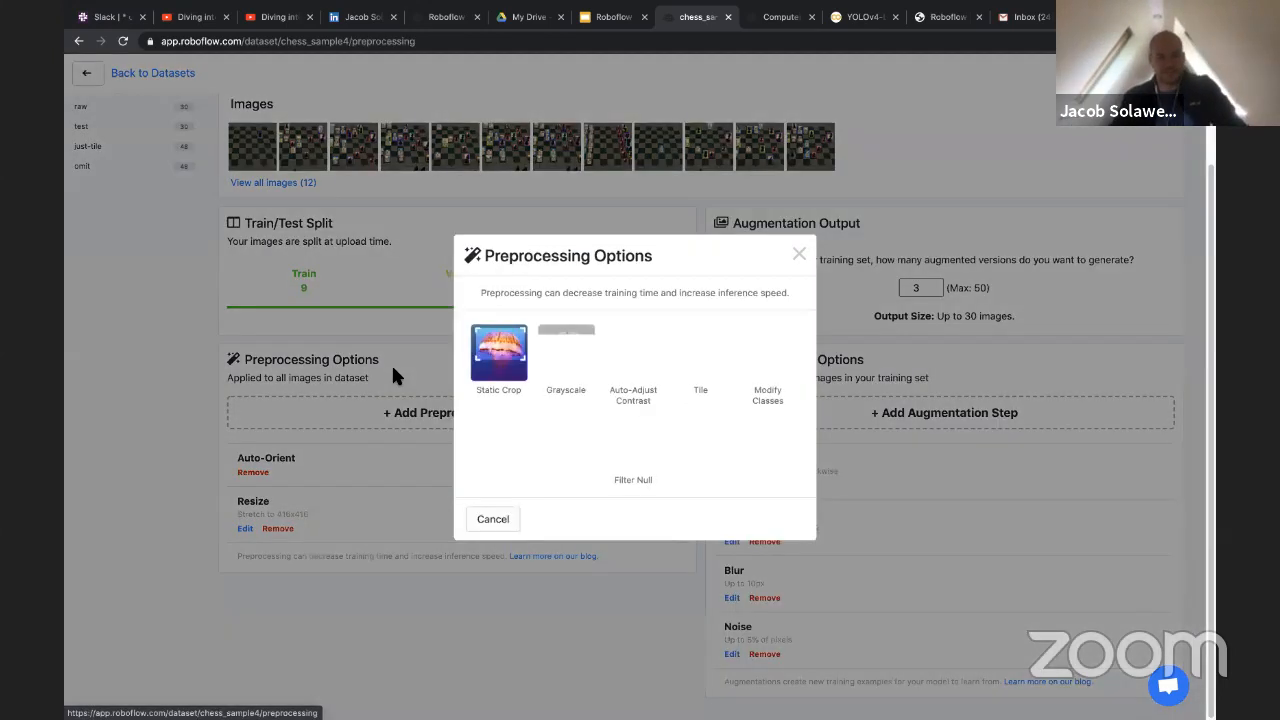
pyautogui.click(503, 360)
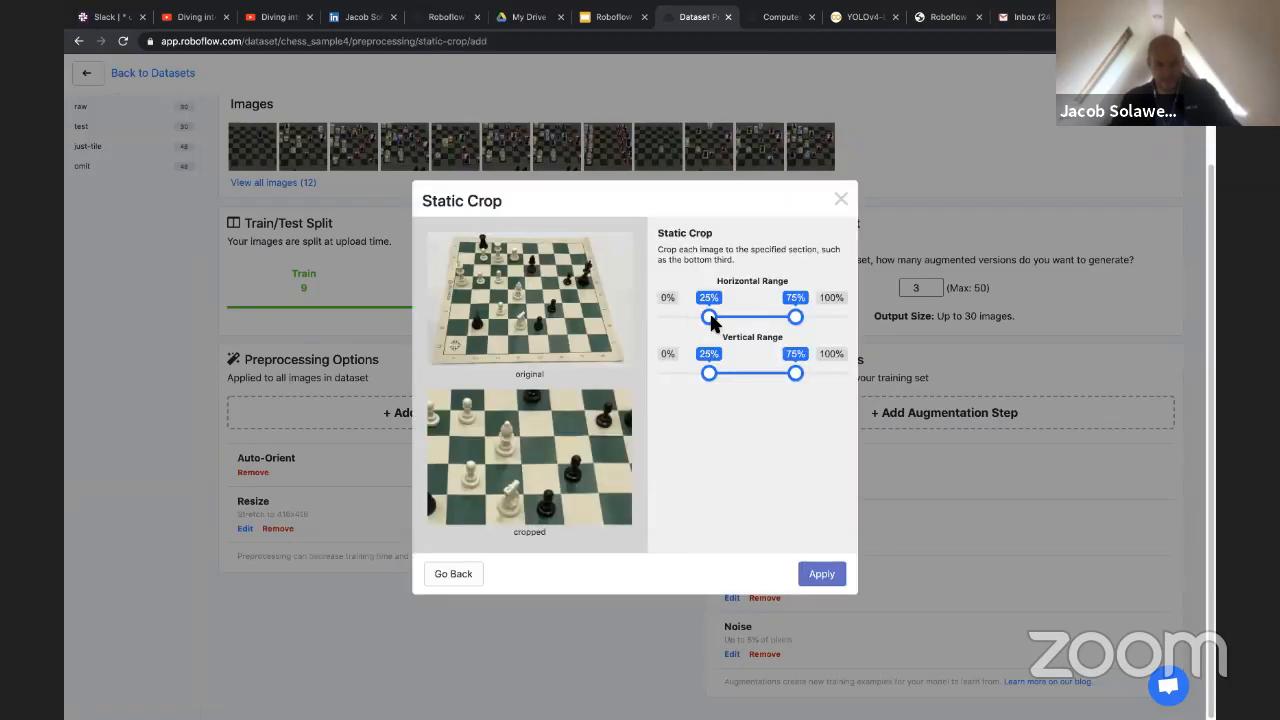
pyautogui.moveTo(710, 317)
pyautogui.mouseDown()
pyautogui.moveTo(766, 318)
pyautogui.moveTo(715, 318)
pyautogui.mouseUp()
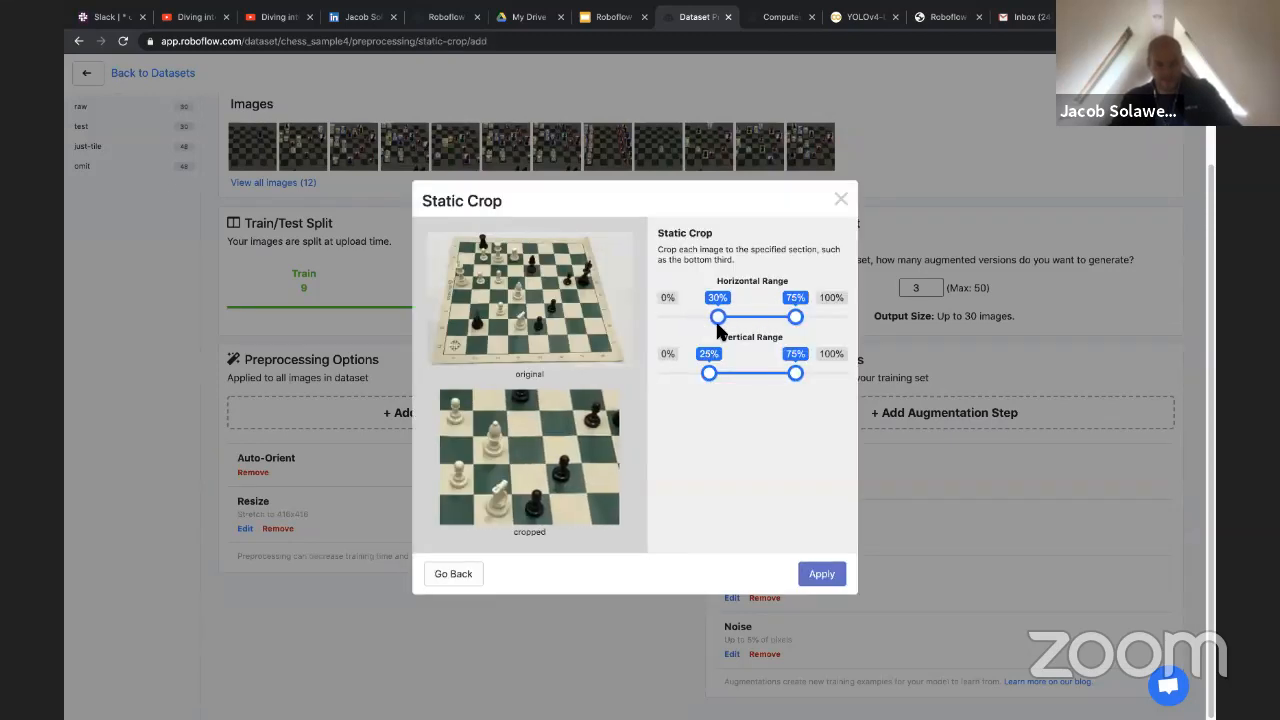
pyautogui.click(840, 203)
# Preview the Tile preprocessing option with a 2 x 2 grid and close it without applying
pyautogui.click(466, 417)
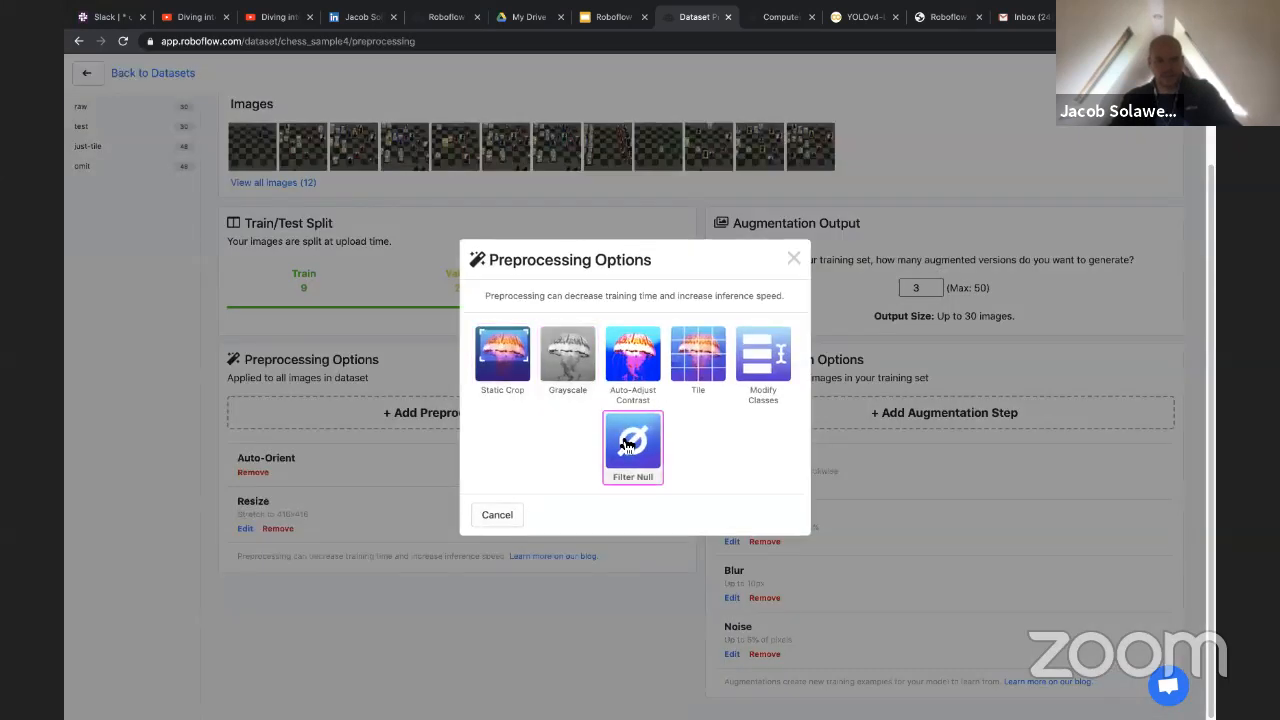
pyautogui.click(698, 355)
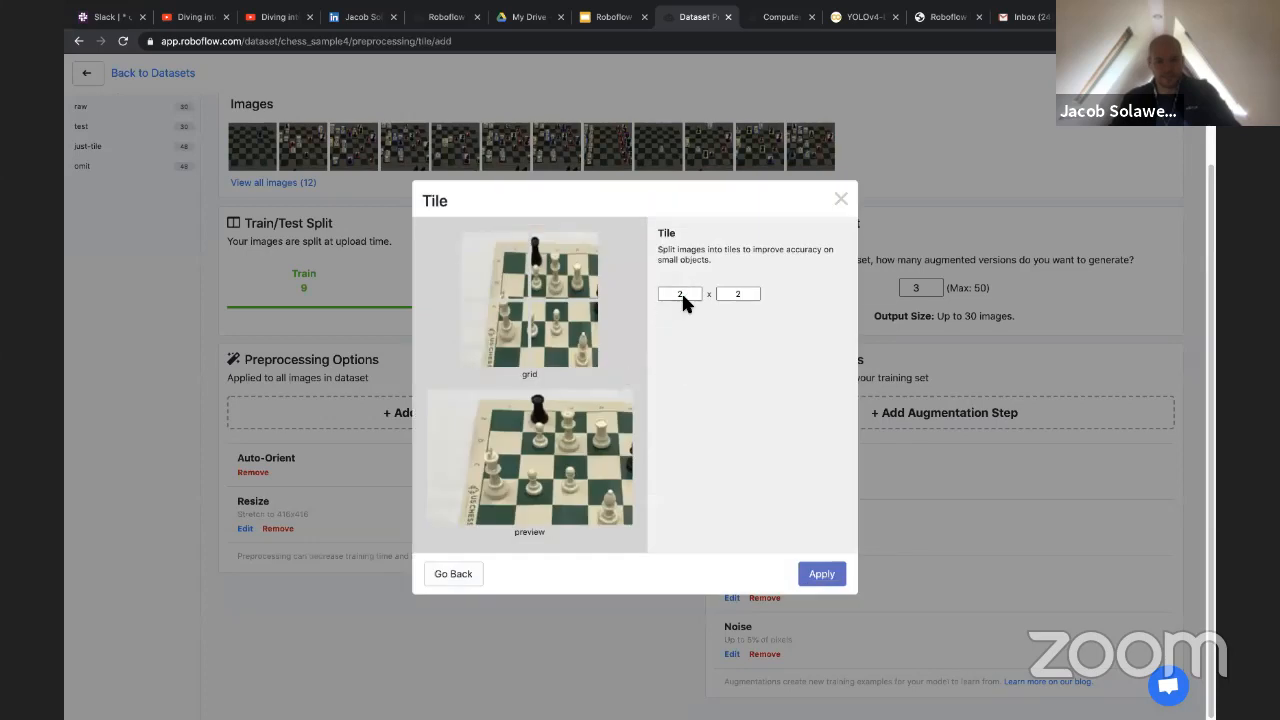
pyautogui.click(842, 201)
# Preview the Modify Classes preprocessing option by toggling the black-pawn and white-pawn classes, and close it without applying
pyautogui.click(465, 420)
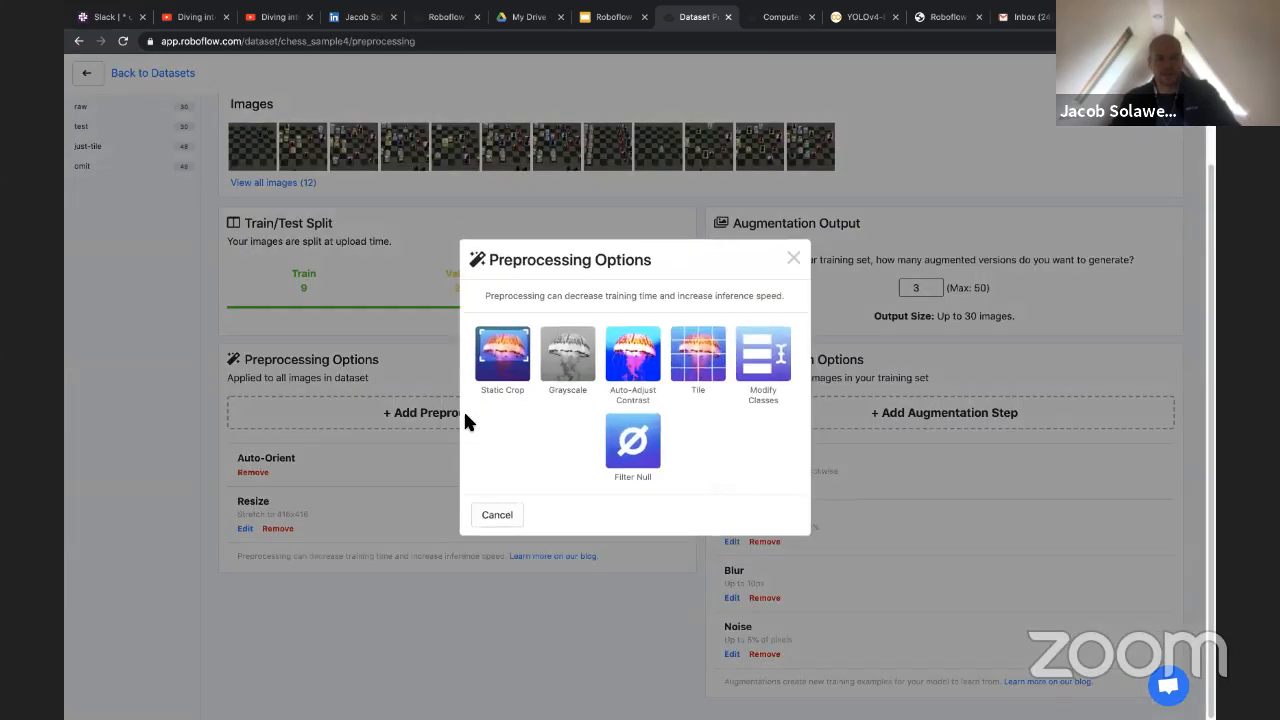
pyautogui.click(772, 362)
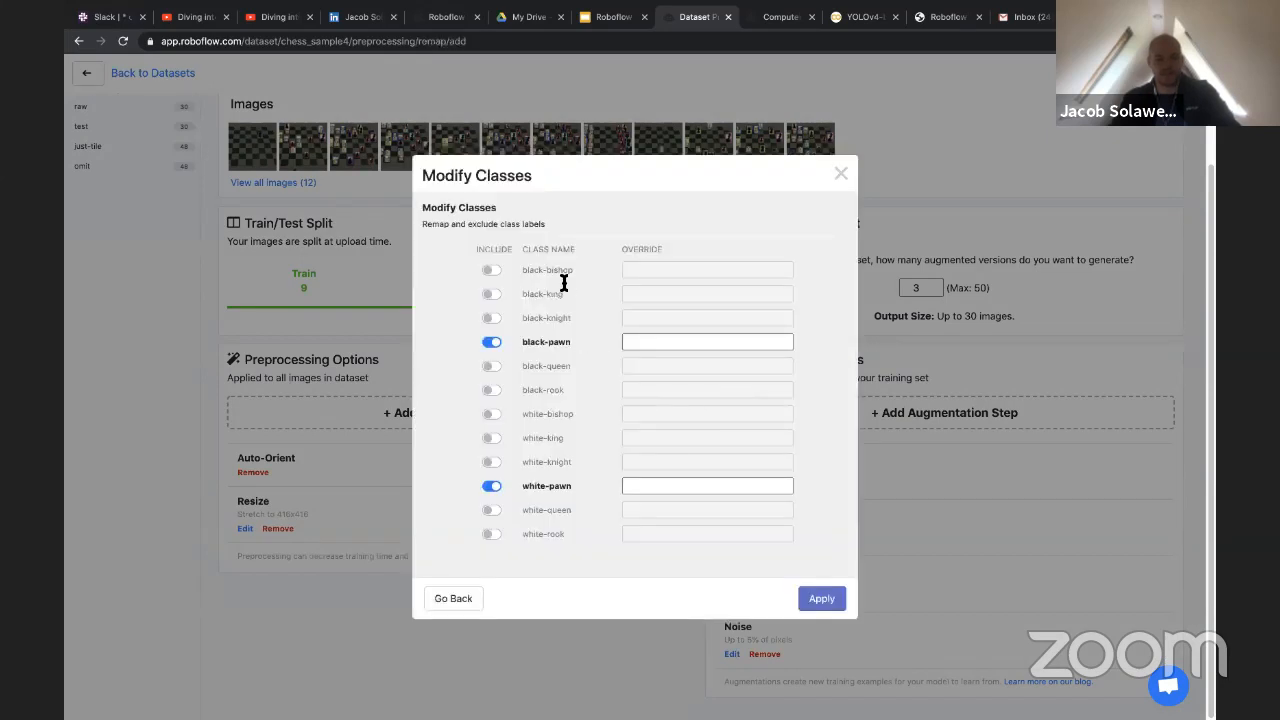
pyautogui.click(493, 342)
pyautogui.click(493, 342)
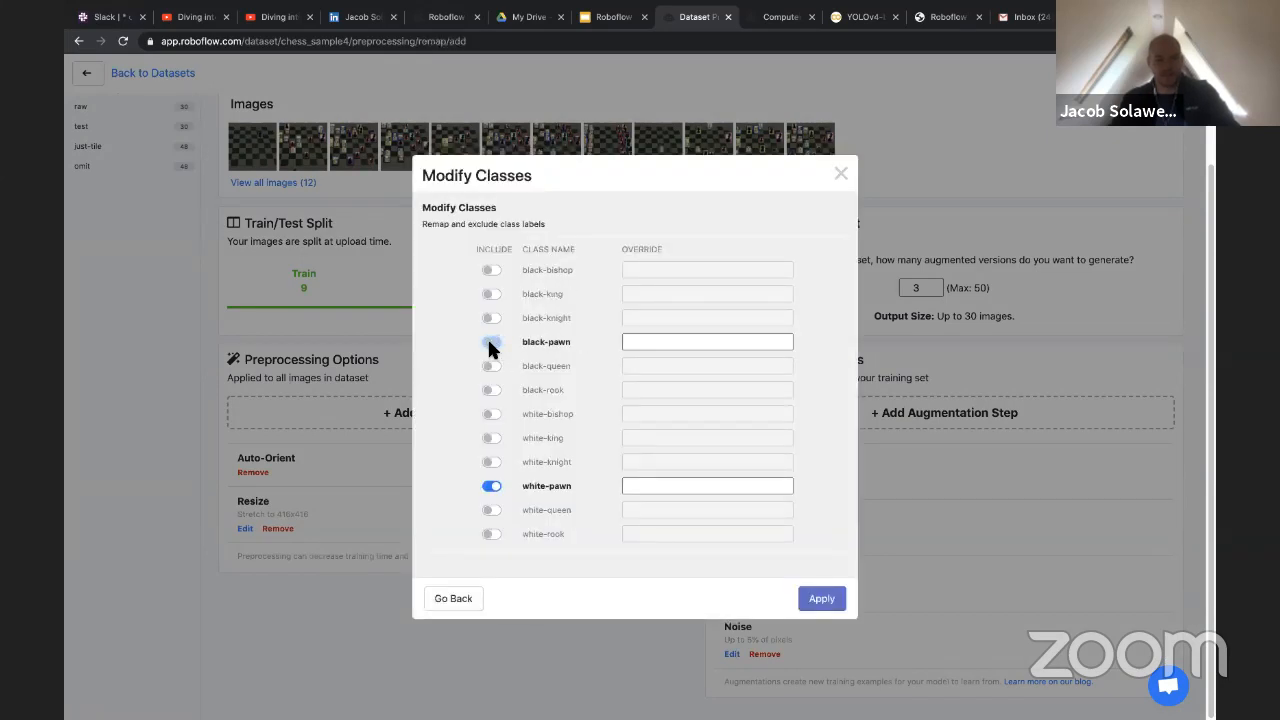
pyautogui.click(491, 486)
pyautogui.click(491, 486)
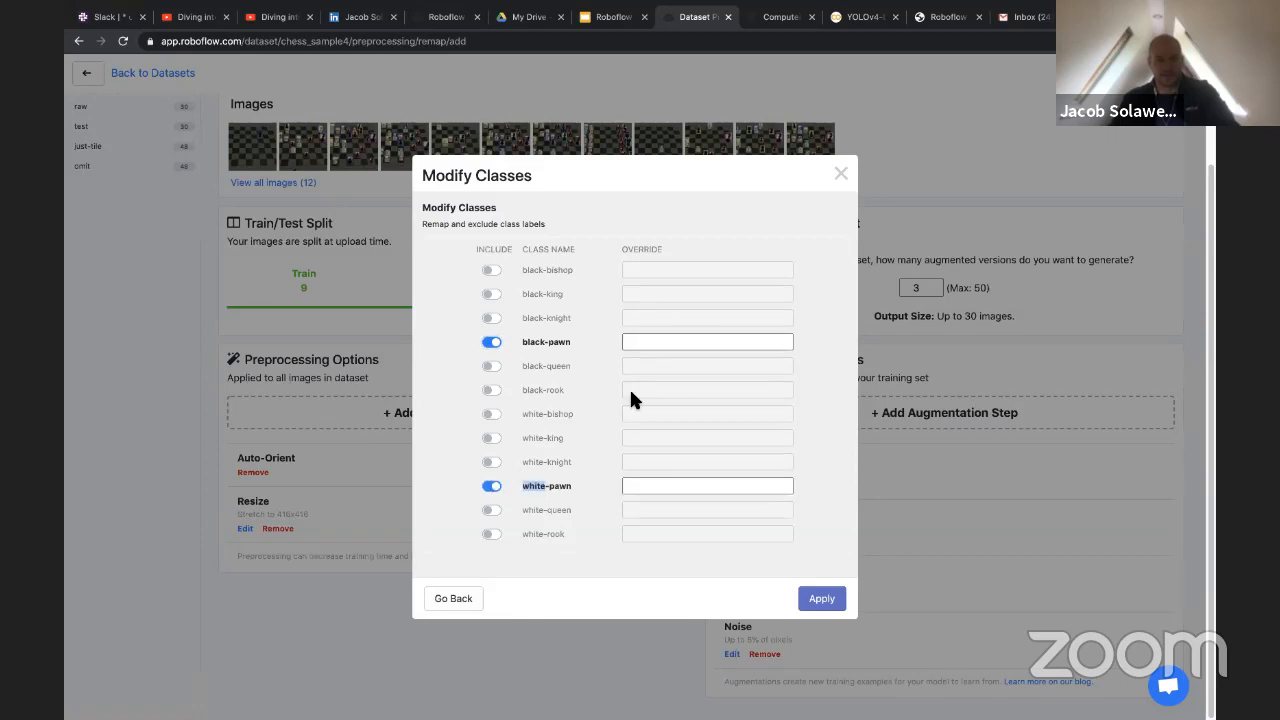
pyautogui.click(841, 173)
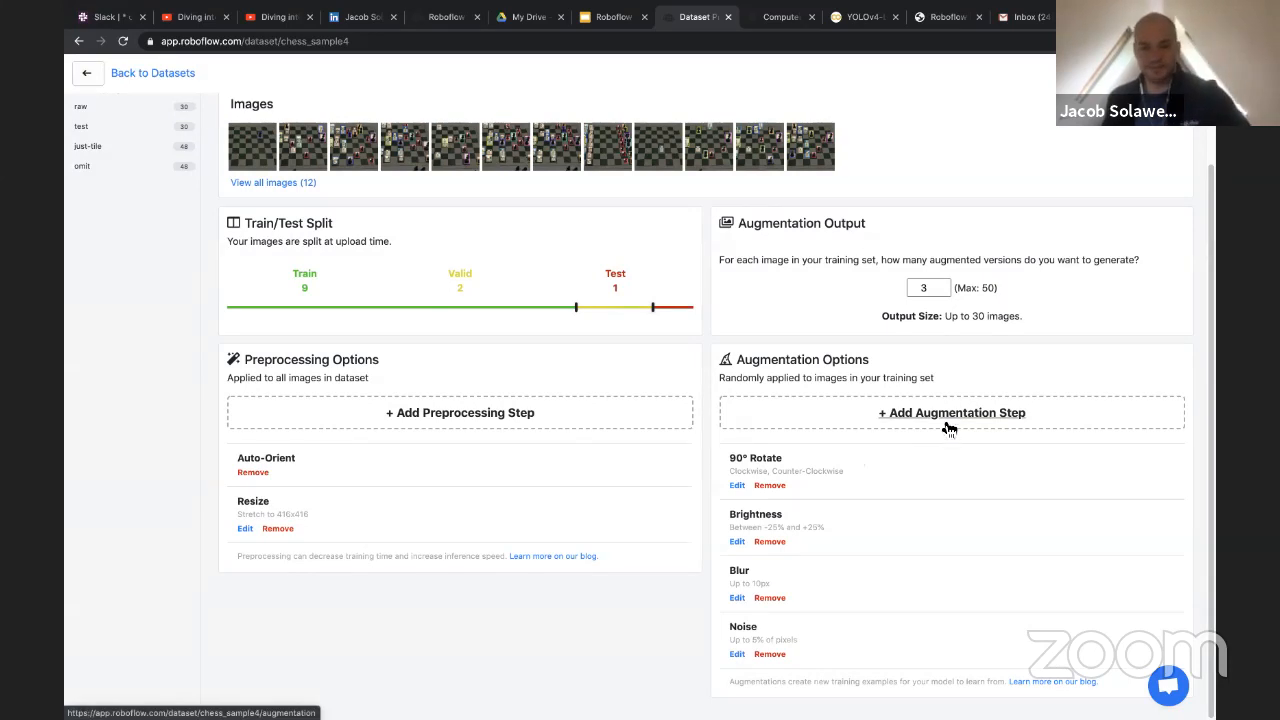
# Preview the image-level Flip augmentation with horizontal and vertical flips, and close it without applying
pyautogui.click(870, 412)
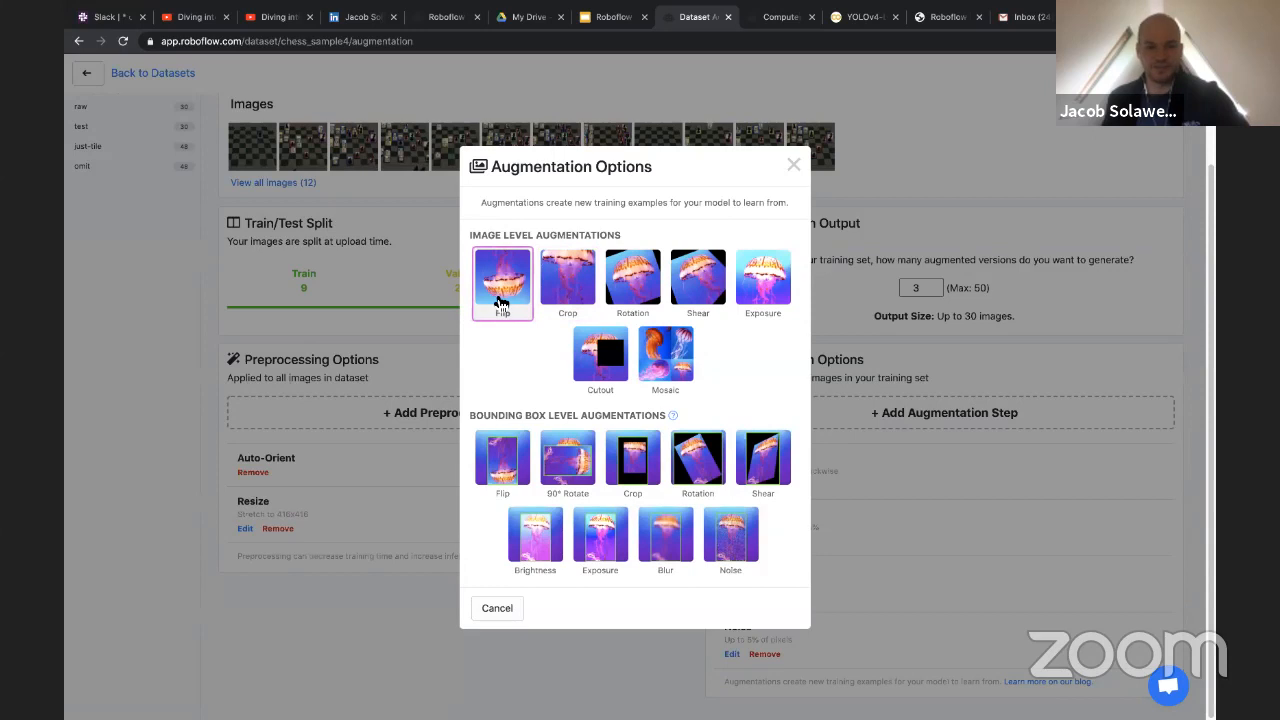
pyautogui.click(500, 296)
pyautogui.click(666, 298)
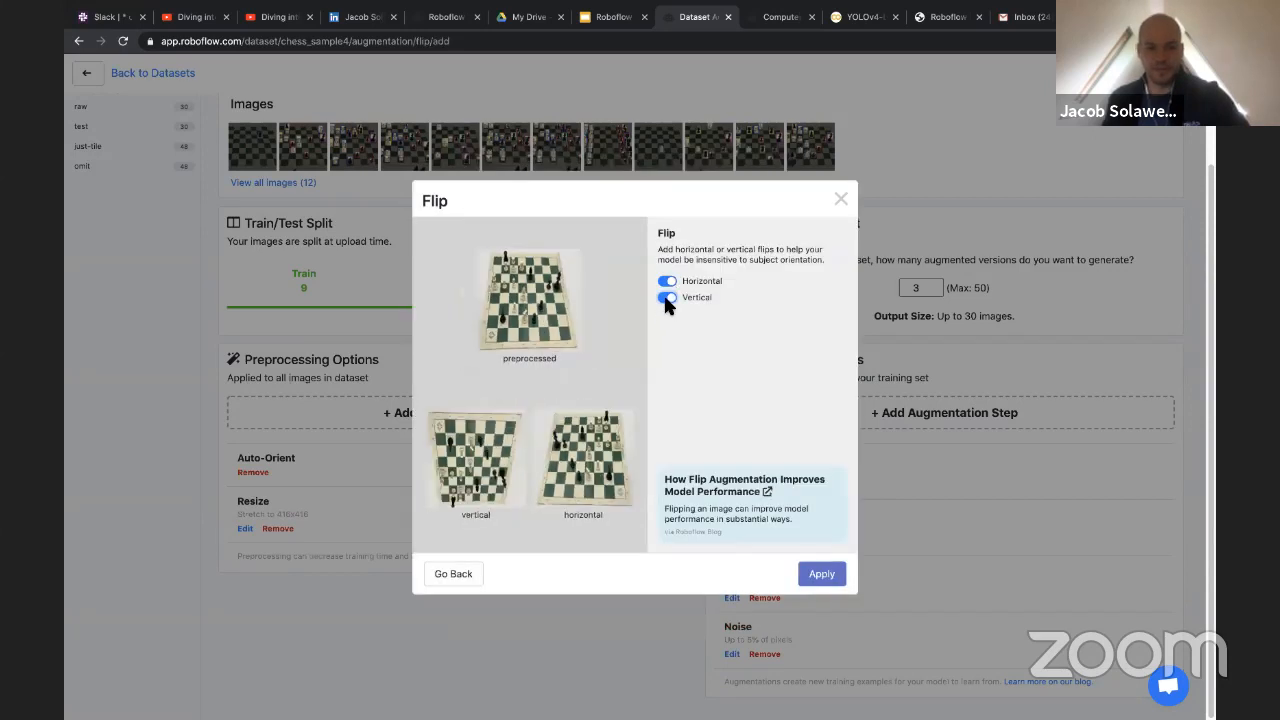
pyautogui.click(666, 298)
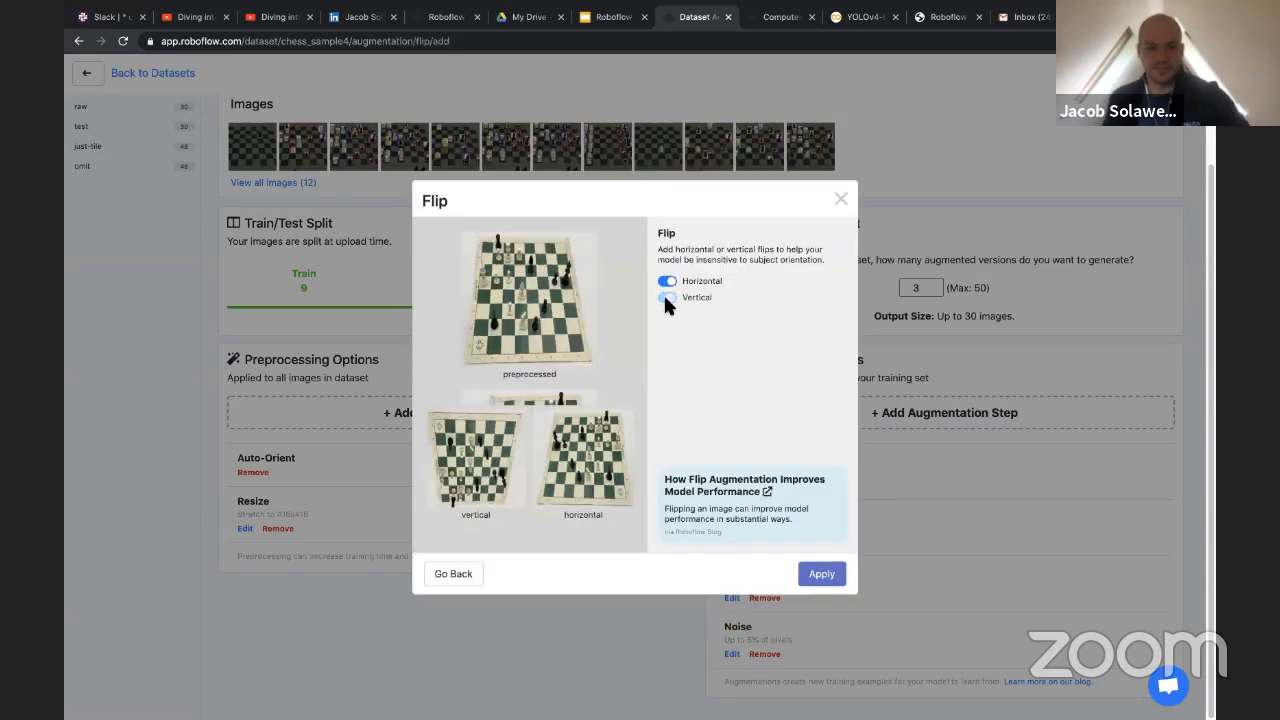
pyautogui.click(840, 199)
# Preview the image-level Rotation augmentation at 26° without applying it, and look over the remaining augmentation options
pyautogui.click(912, 412)
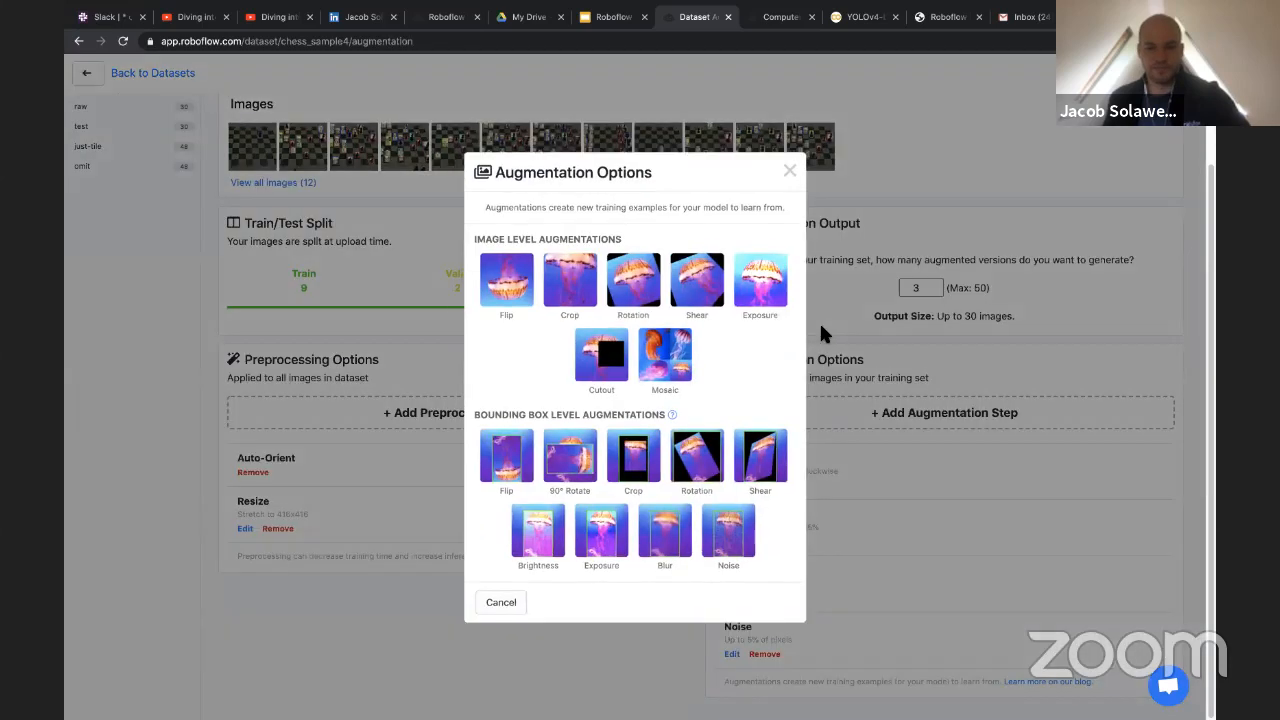
pyautogui.click(652, 290)
pyautogui.moveTo(720, 302); pyautogui.dragTo(759, 309)
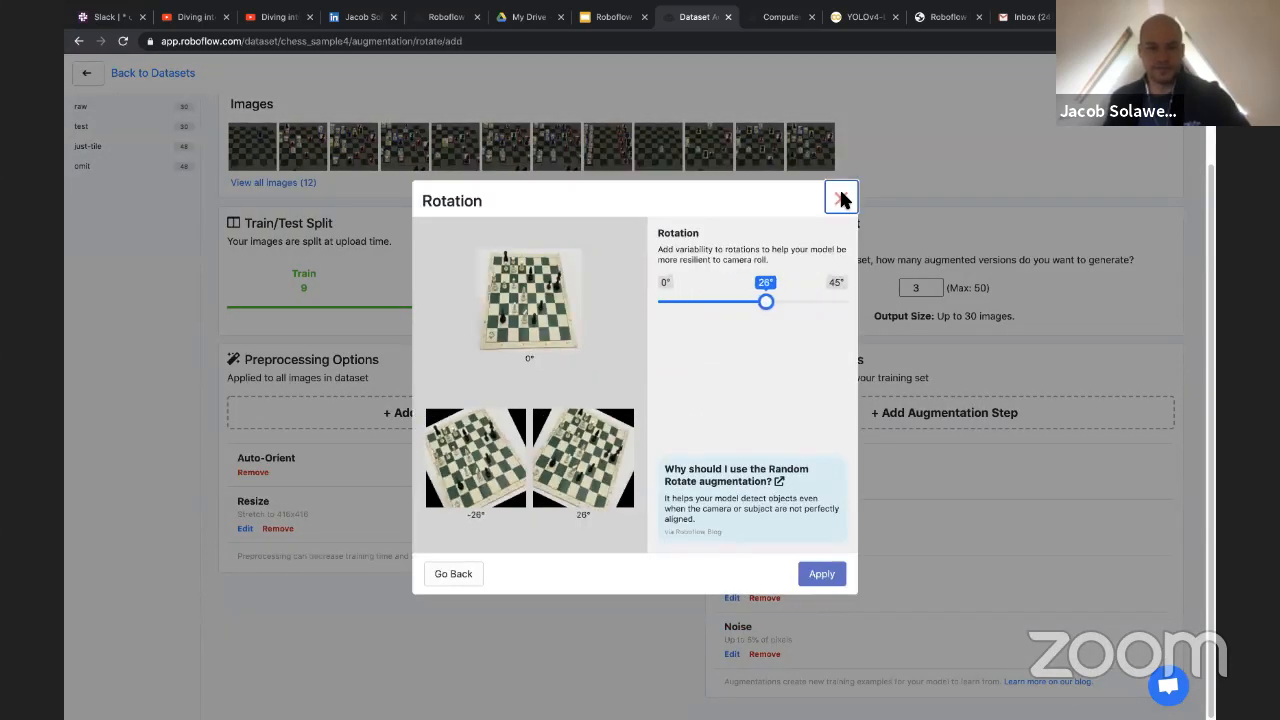
pyautogui.click(840, 199)
pyautogui.click(885, 413)
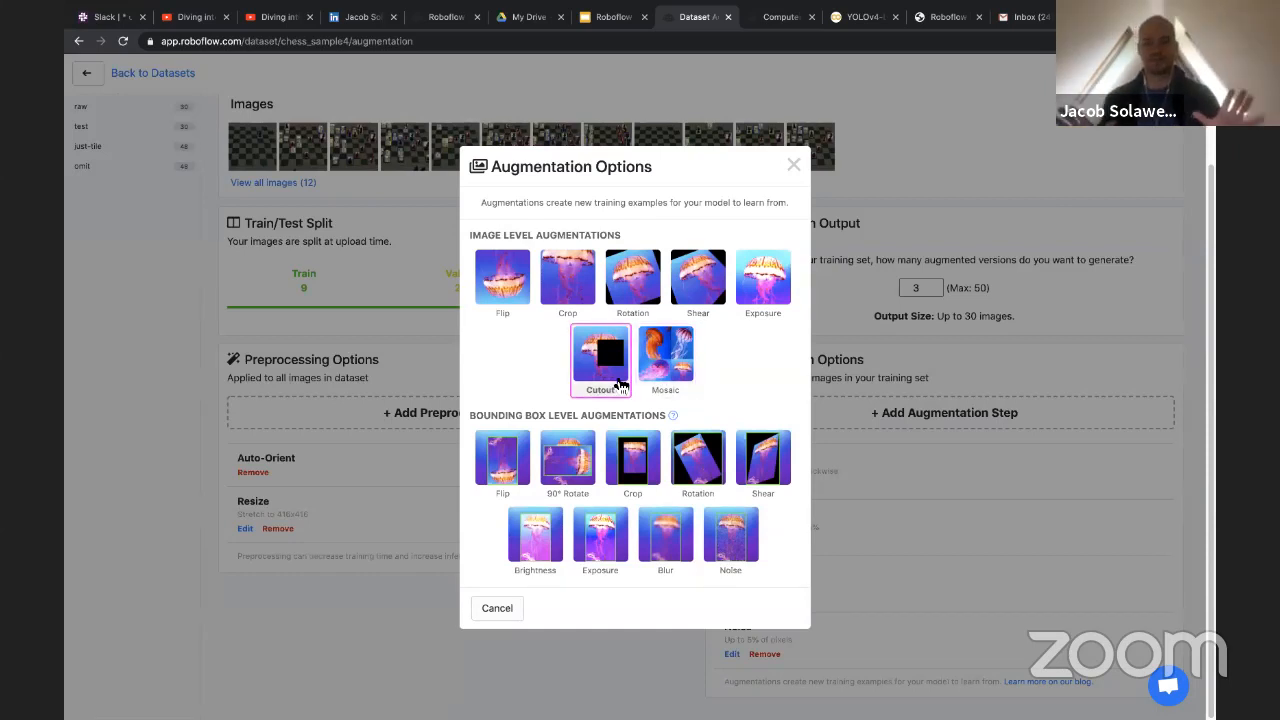
pyautogui.click(793, 166)
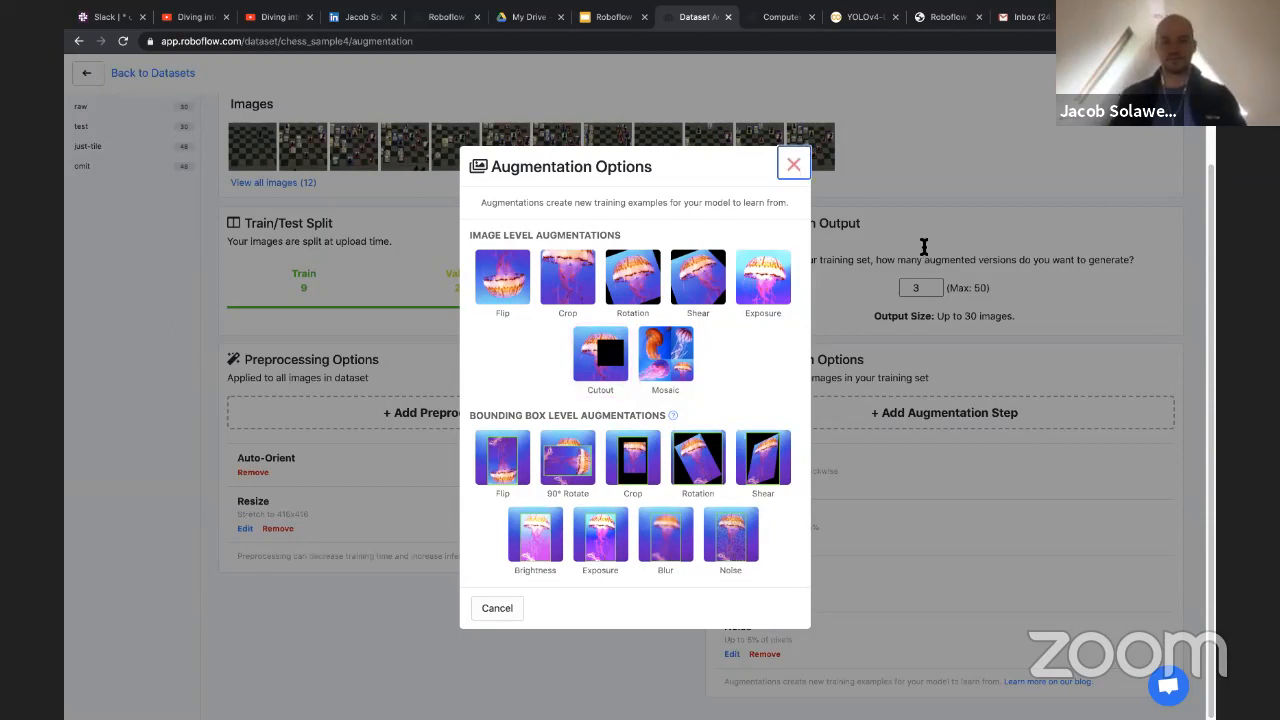
# Generate a dataset version named youtube with 3 augmented versions per training image
pyautogui.click(922, 286)
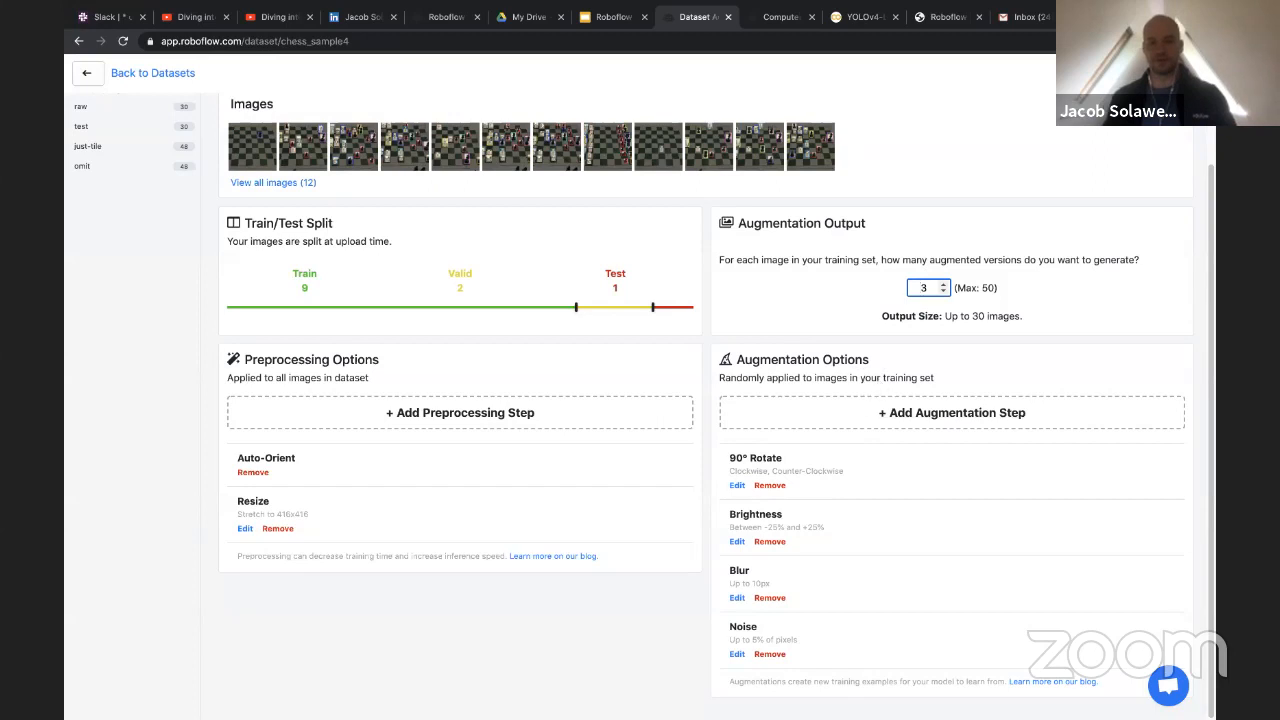
pyautogui.press('Return')
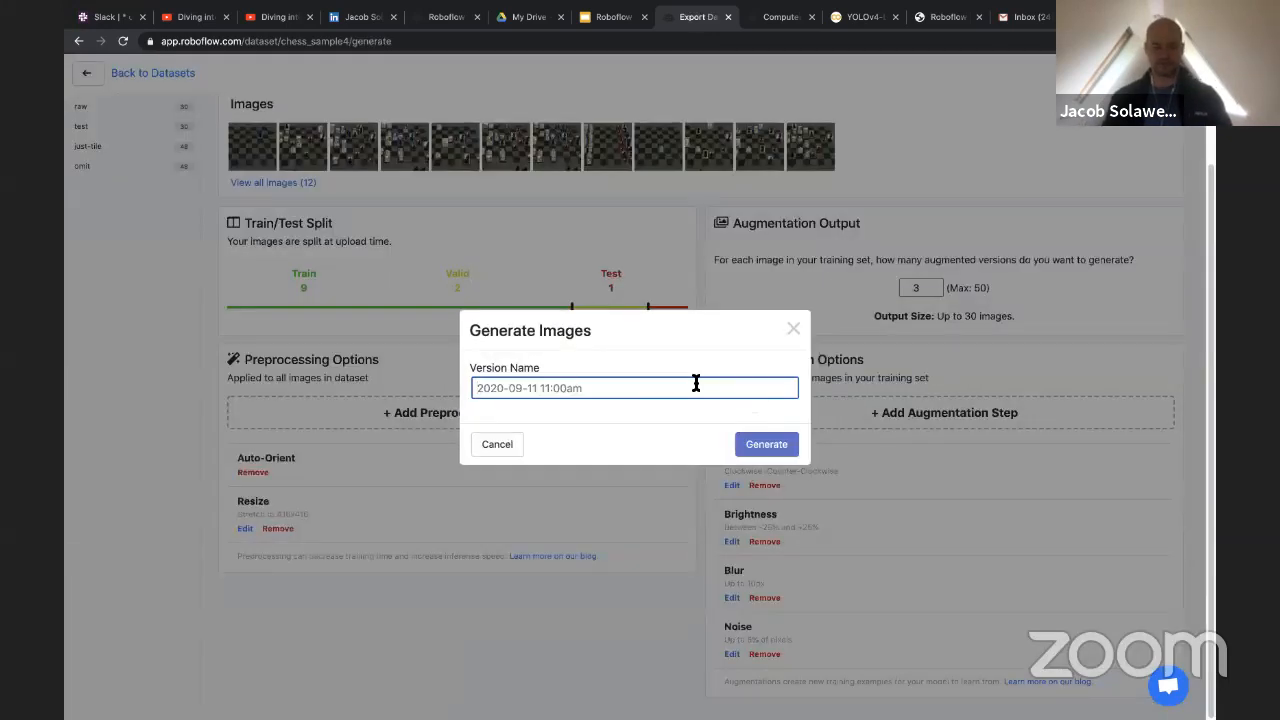
pyautogui.write('youtube')
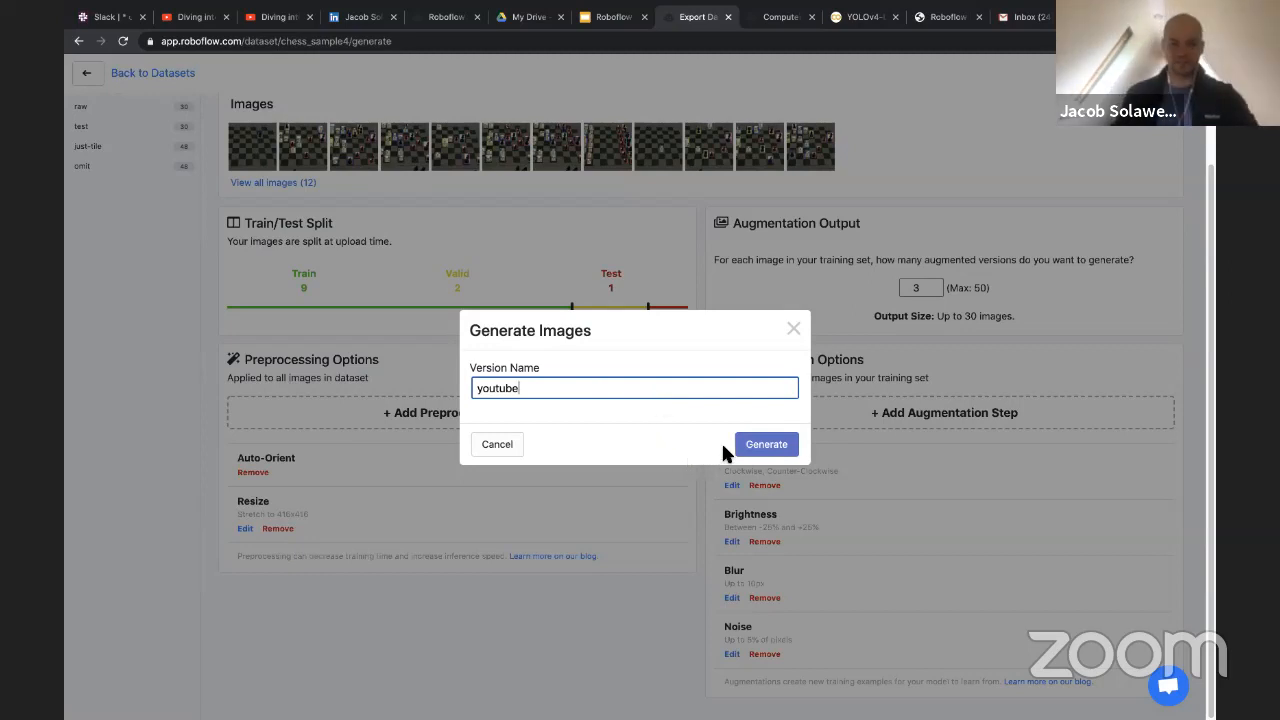
pyautogui.click(766, 444)
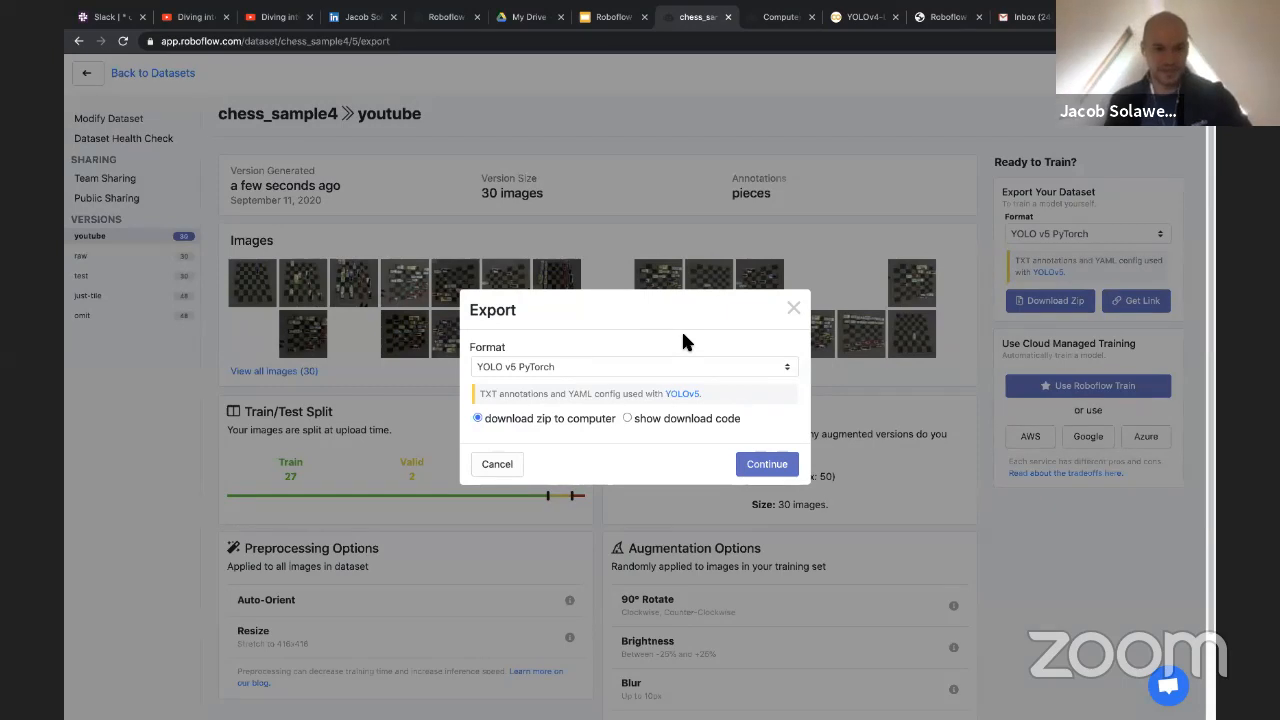
# Export the youtube version in YOLO Darknet format, choosing to show the download code
pyautogui.click(675, 368)
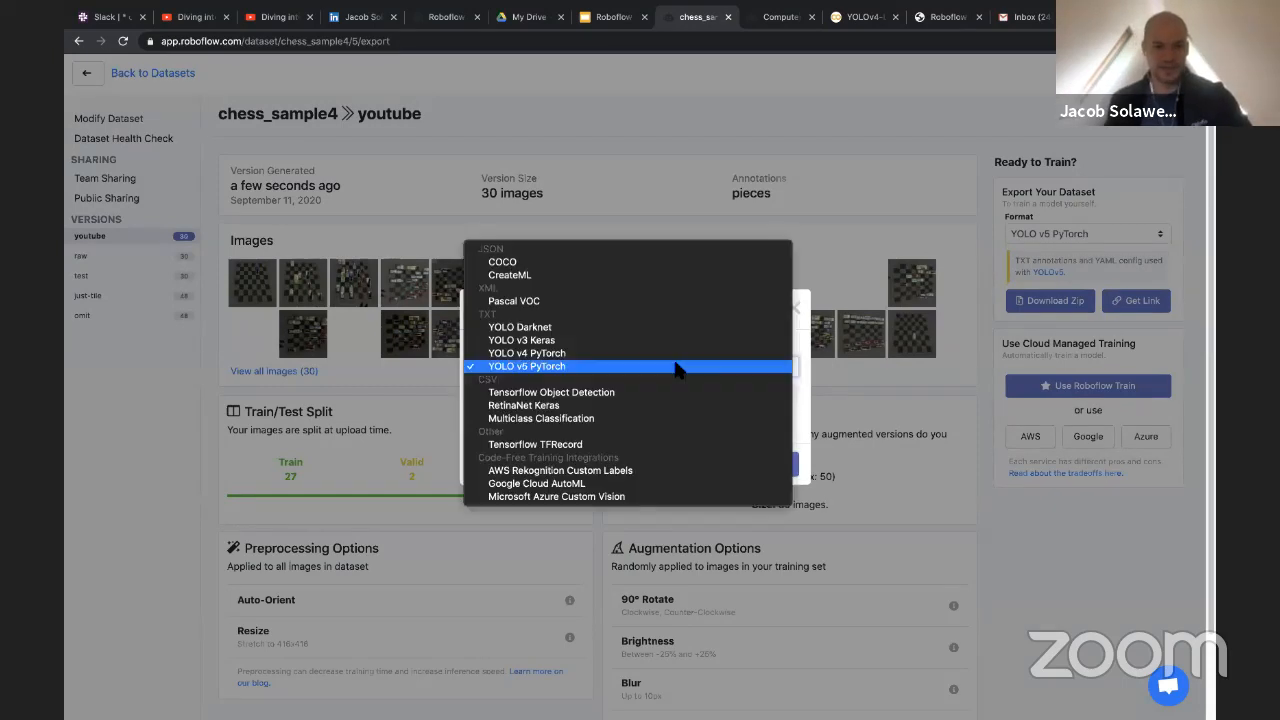
pyautogui.click(675, 366)
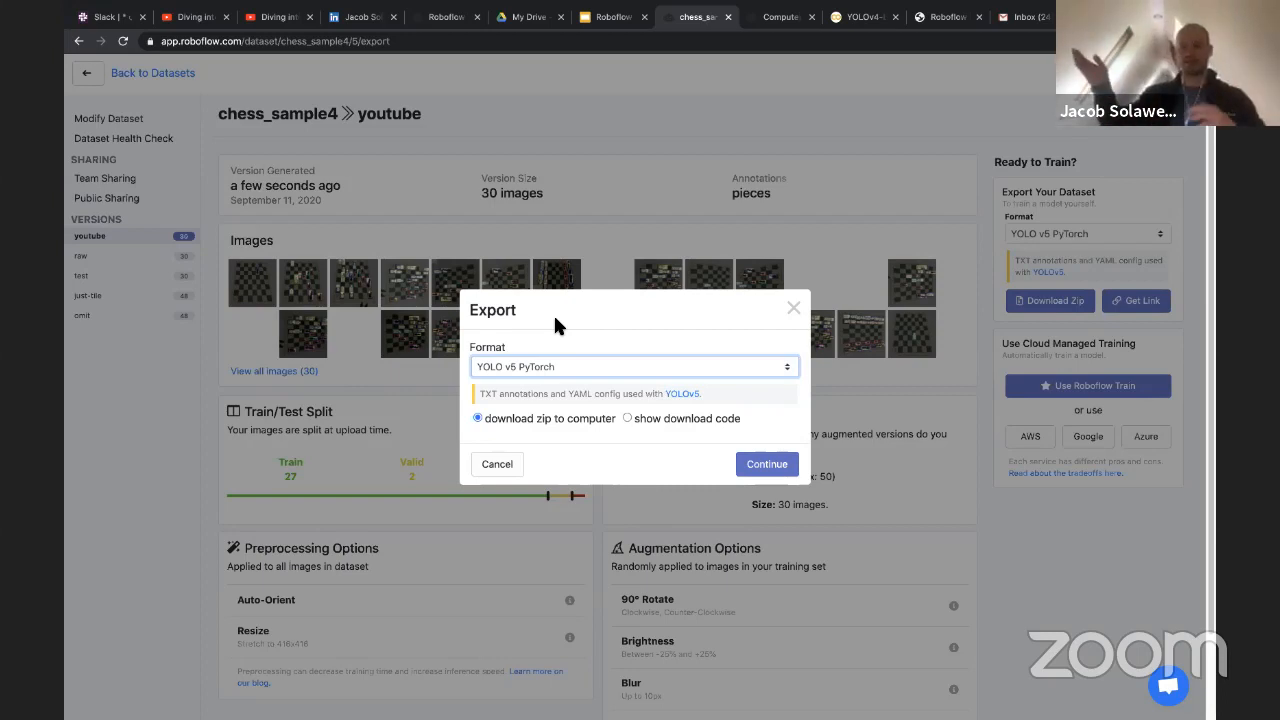
pyautogui.click(557, 362)
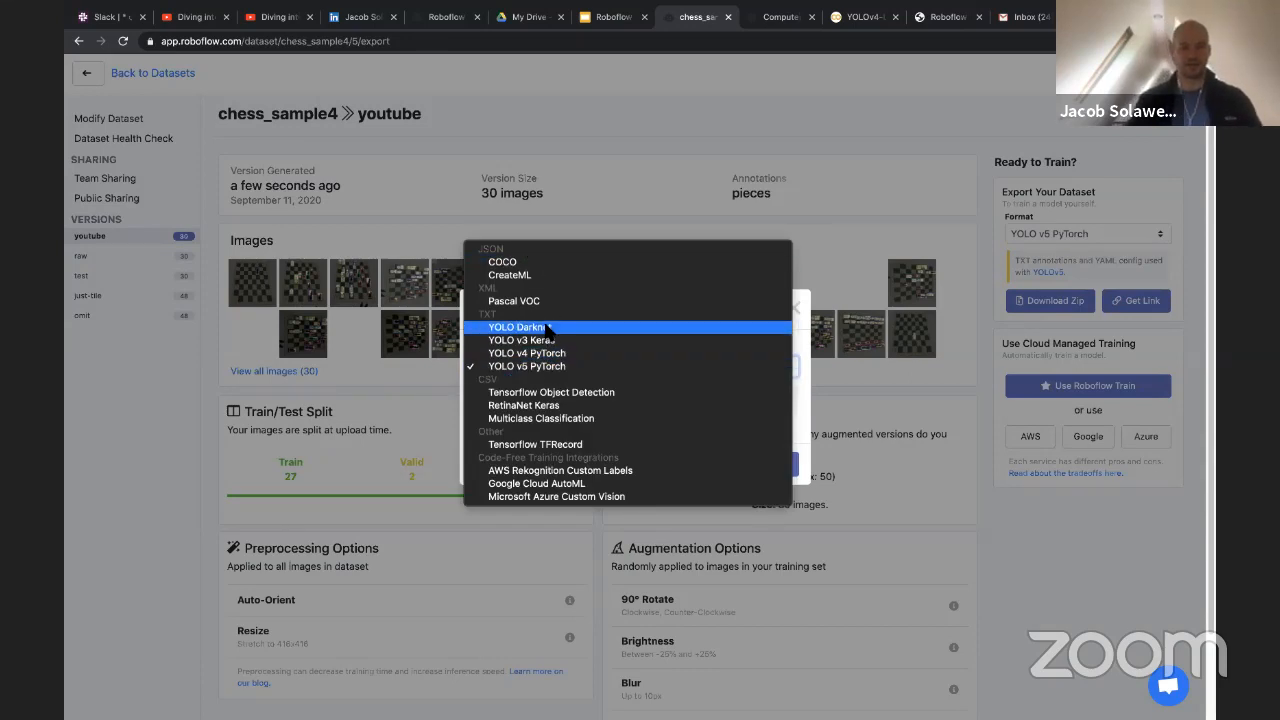
pyautogui.click(550, 327)
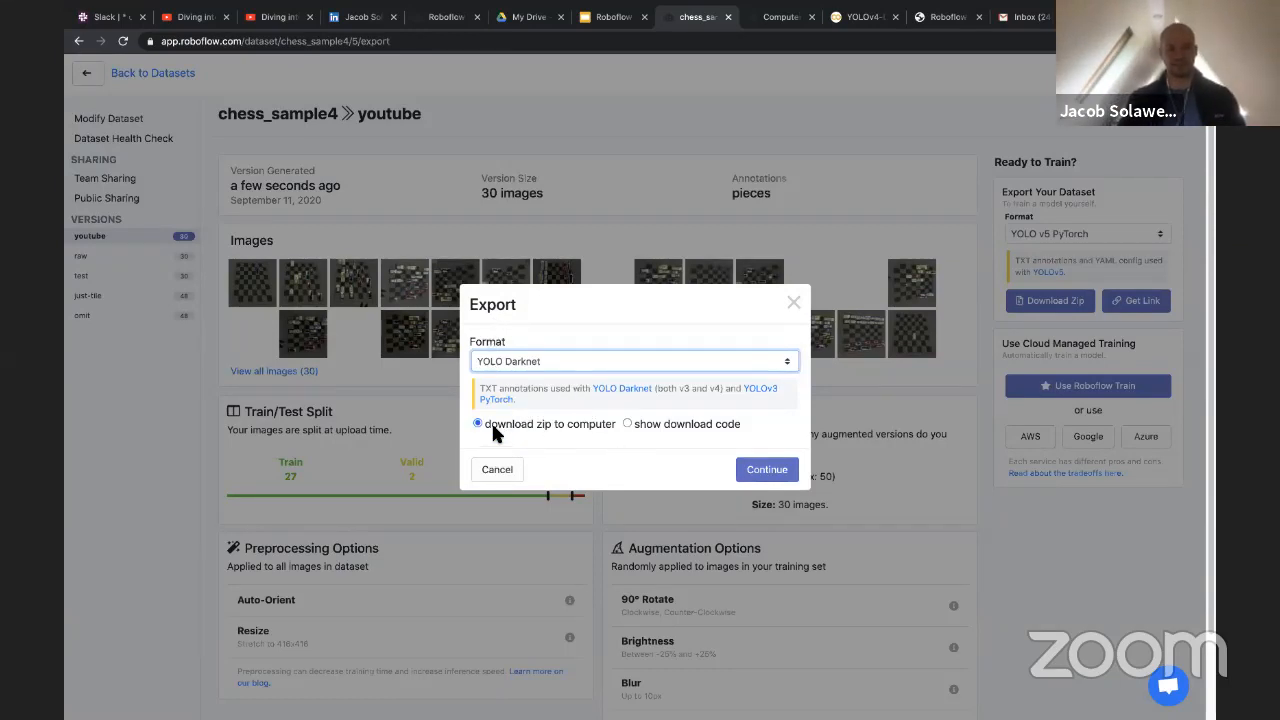
pyautogui.click(627, 424)
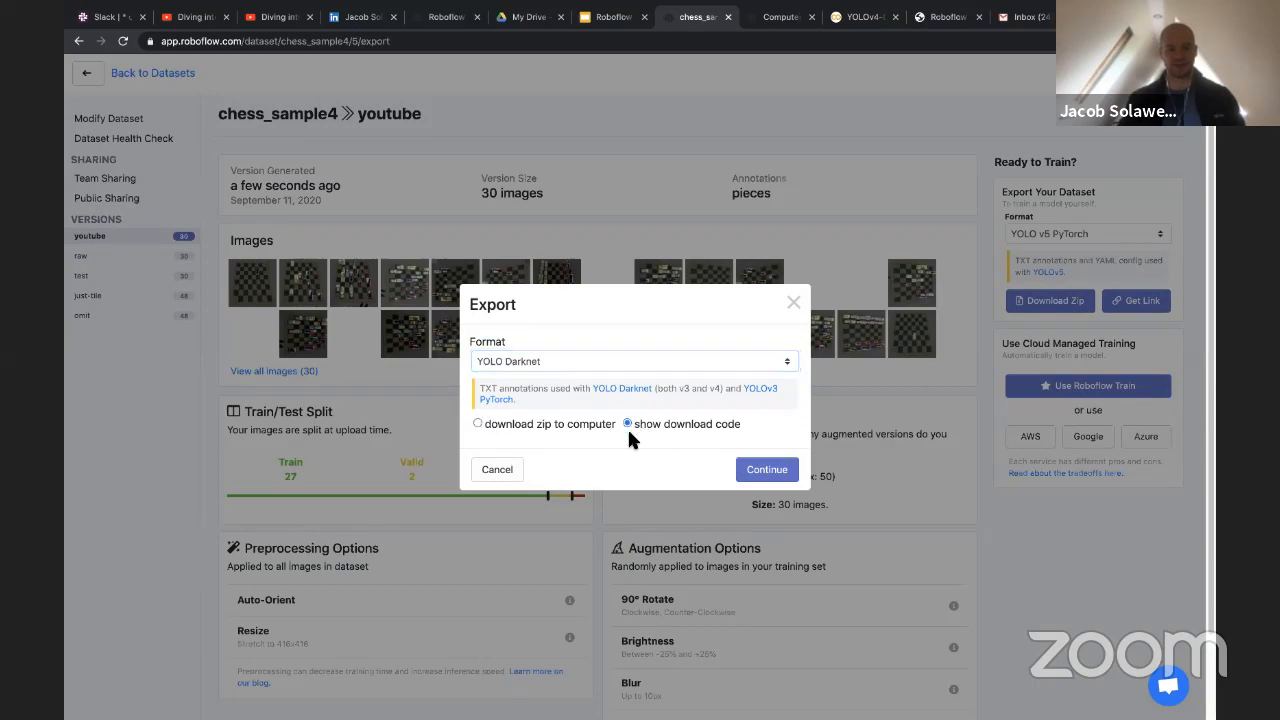
pyautogui.click(766, 468)
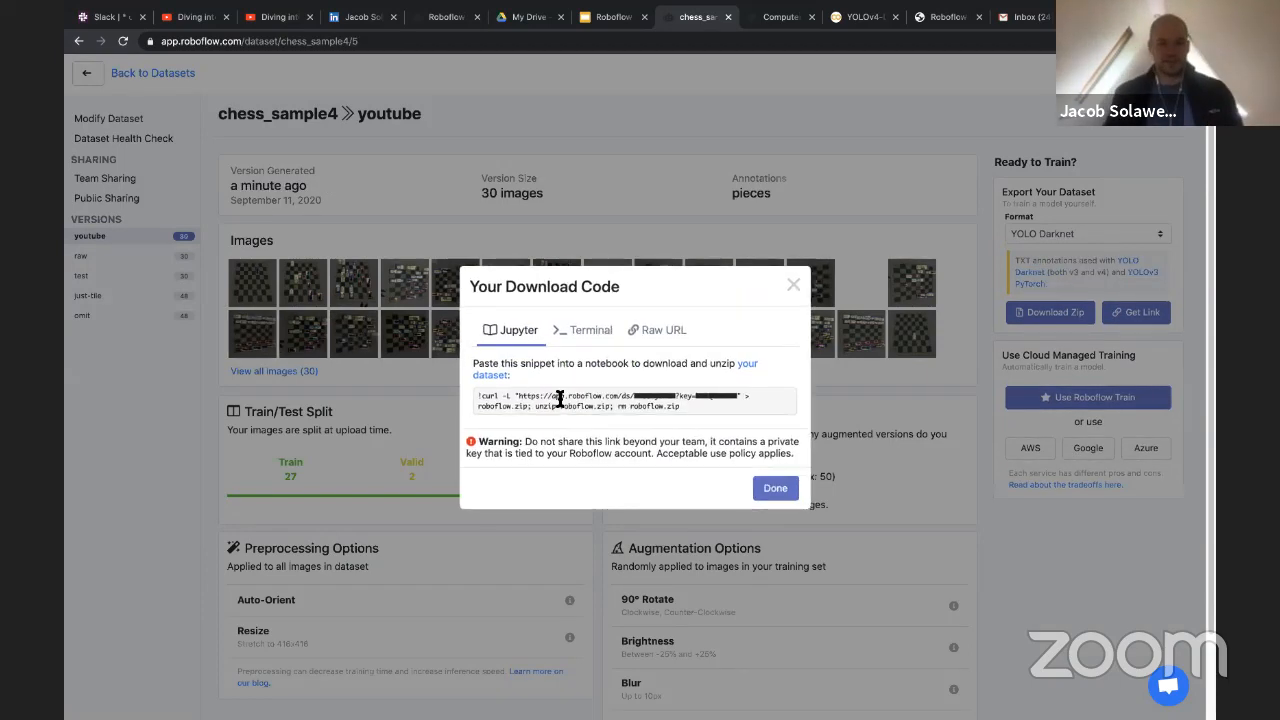
# Copy the dataset download URL from the Jupyter snippet and close the download code
pyautogui.moveTo(521, 395); pyautogui.dragTo(737, 395)
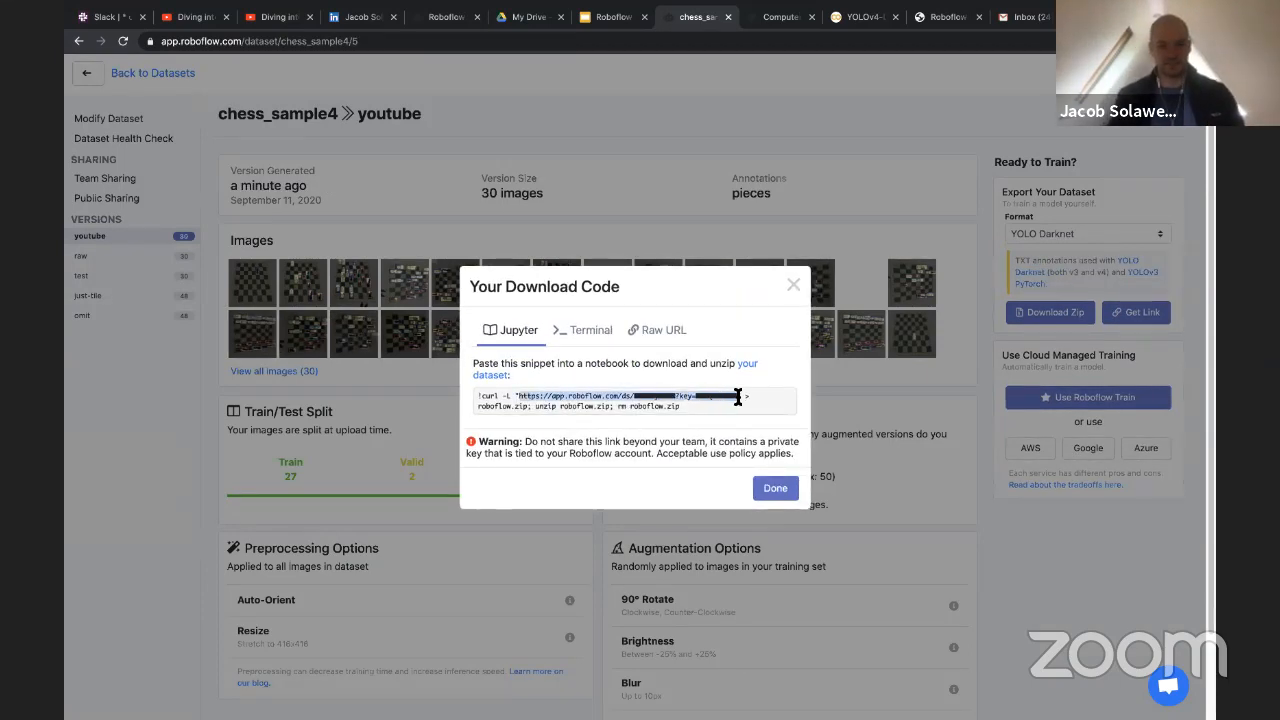
pyautogui.rightClick(710, 398)
pyautogui.click(714, 424)
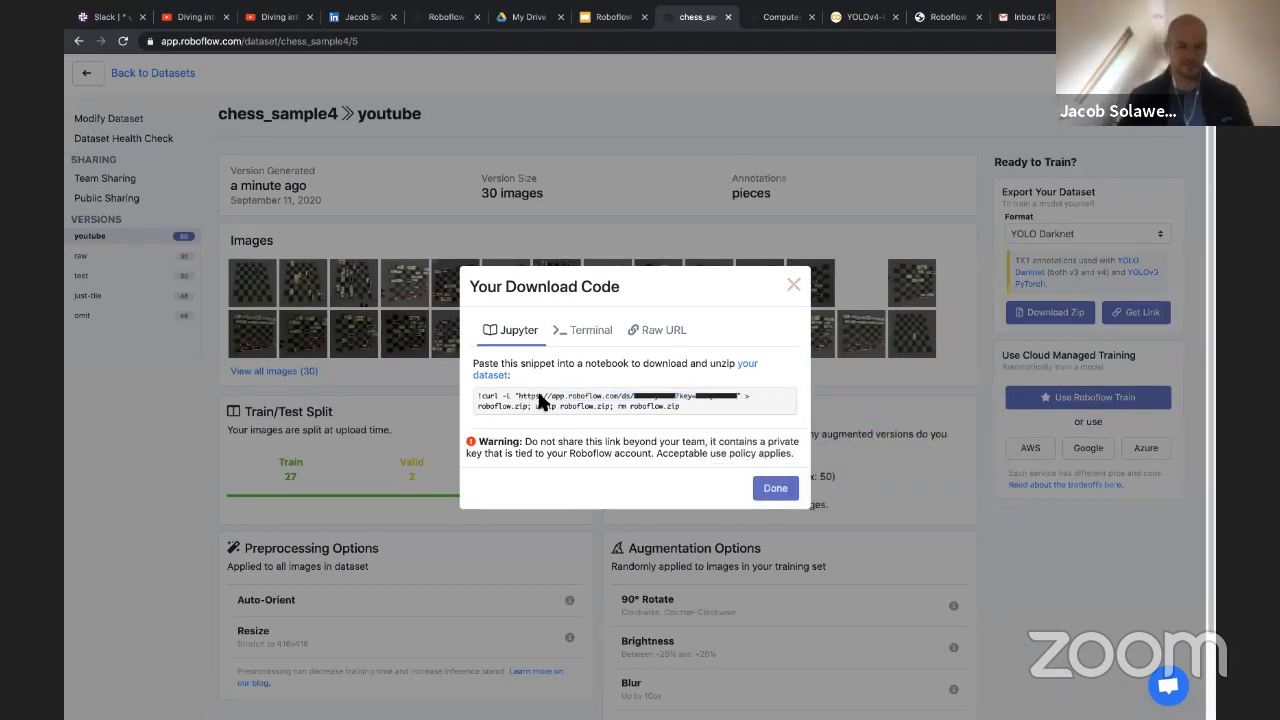
pyautogui.click(797, 289)
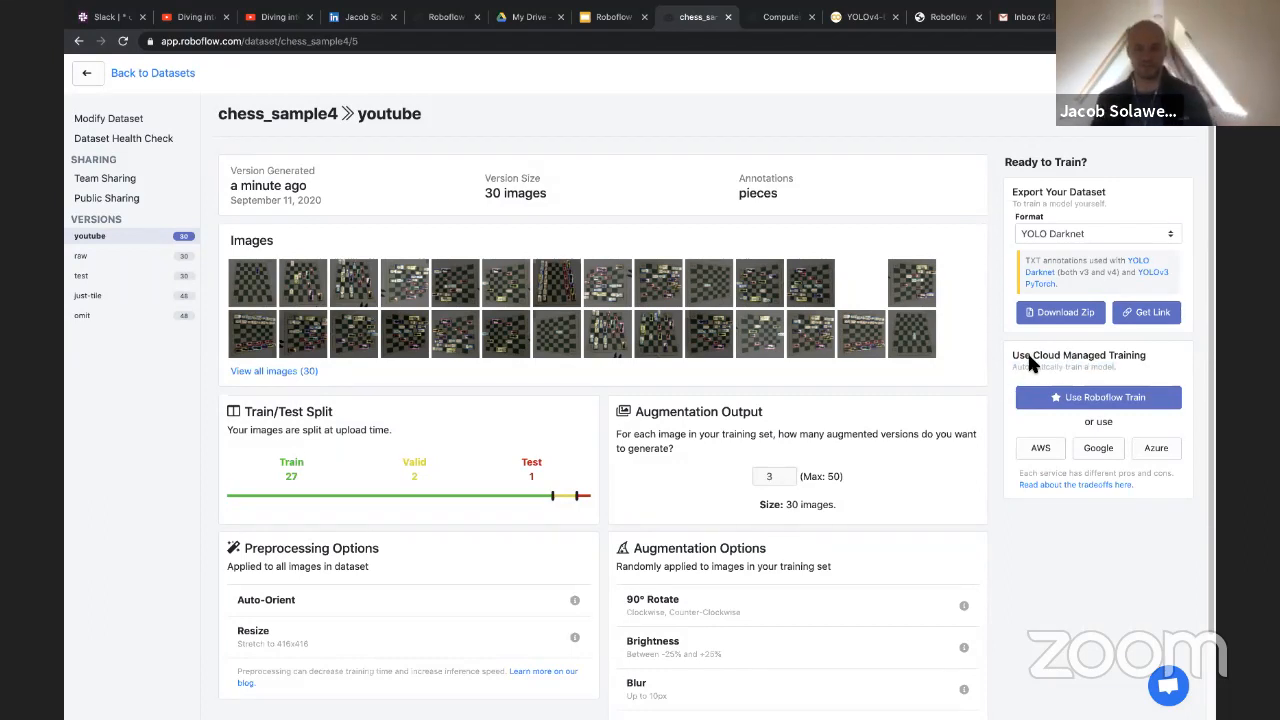
# Look at the cloud managed training options and return to the youtube version's overview
pyautogui.scroll(-1, 1027, 351)
pyautogui.moveTo(1013, 352); pyautogui.dragTo(1106, 367)
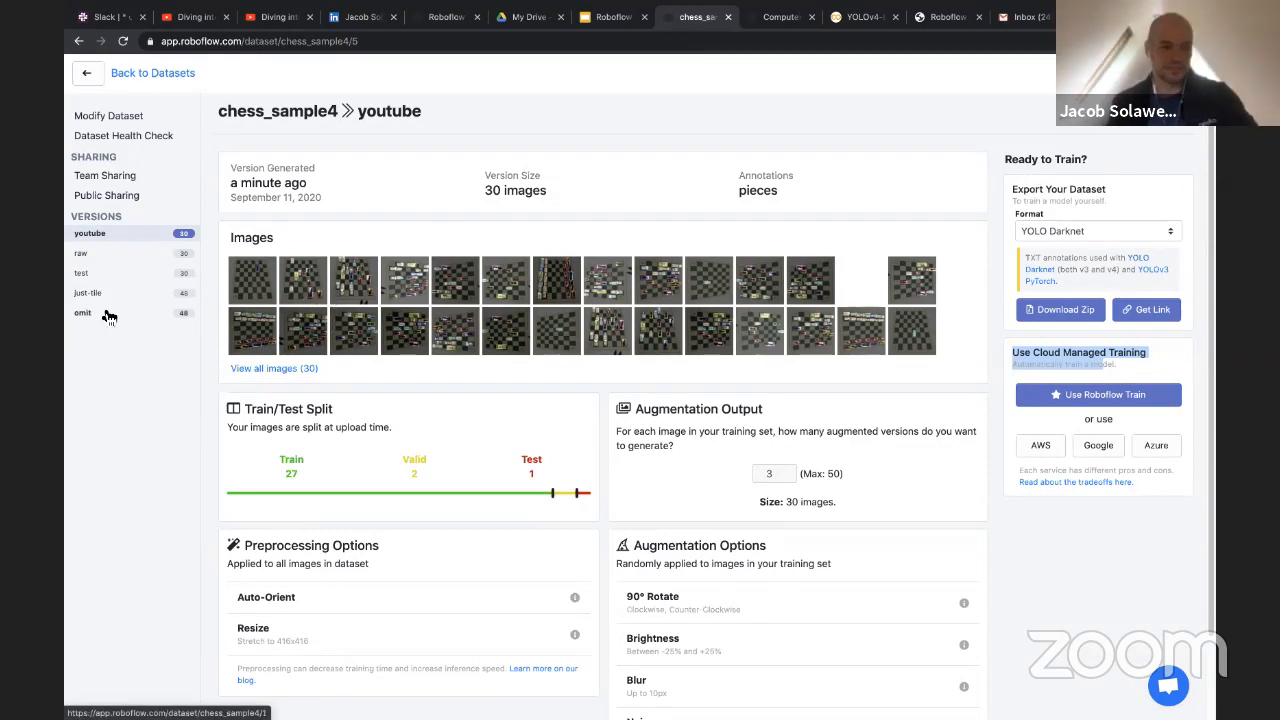
pyautogui.click(109, 237)
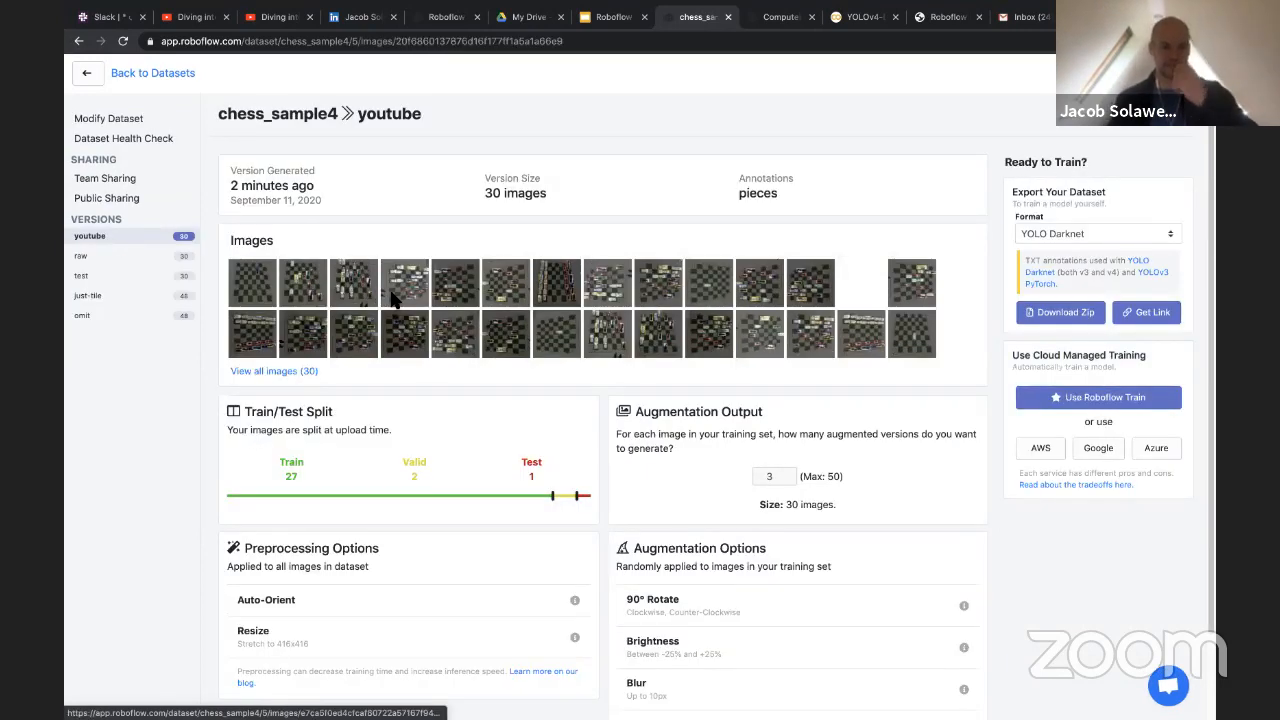
# Browse the youtube version's generated images to examine their annotations, and return to the version overview
pyautogui.click(356, 288)
pyautogui.click(564, 660)
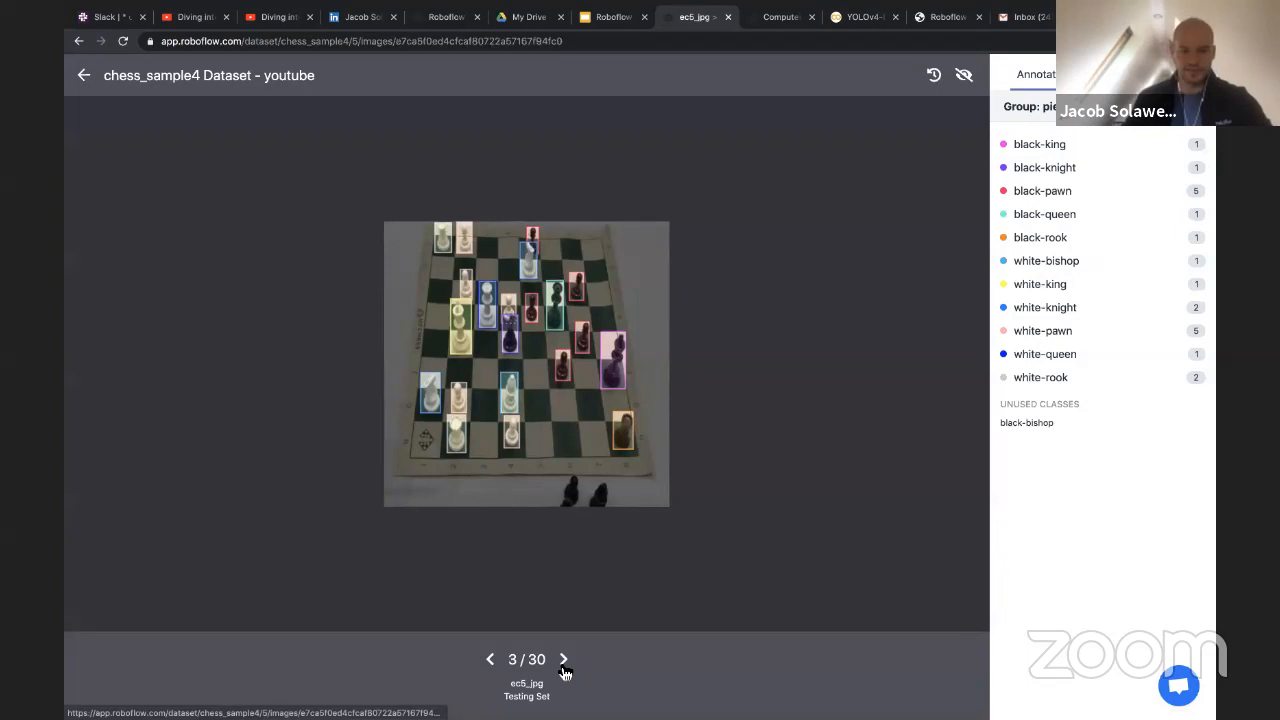
pyautogui.click(490, 667)
pyautogui.click(490, 667)
pyautogui.click(491, 667)
pyautogui.click(493, 667)
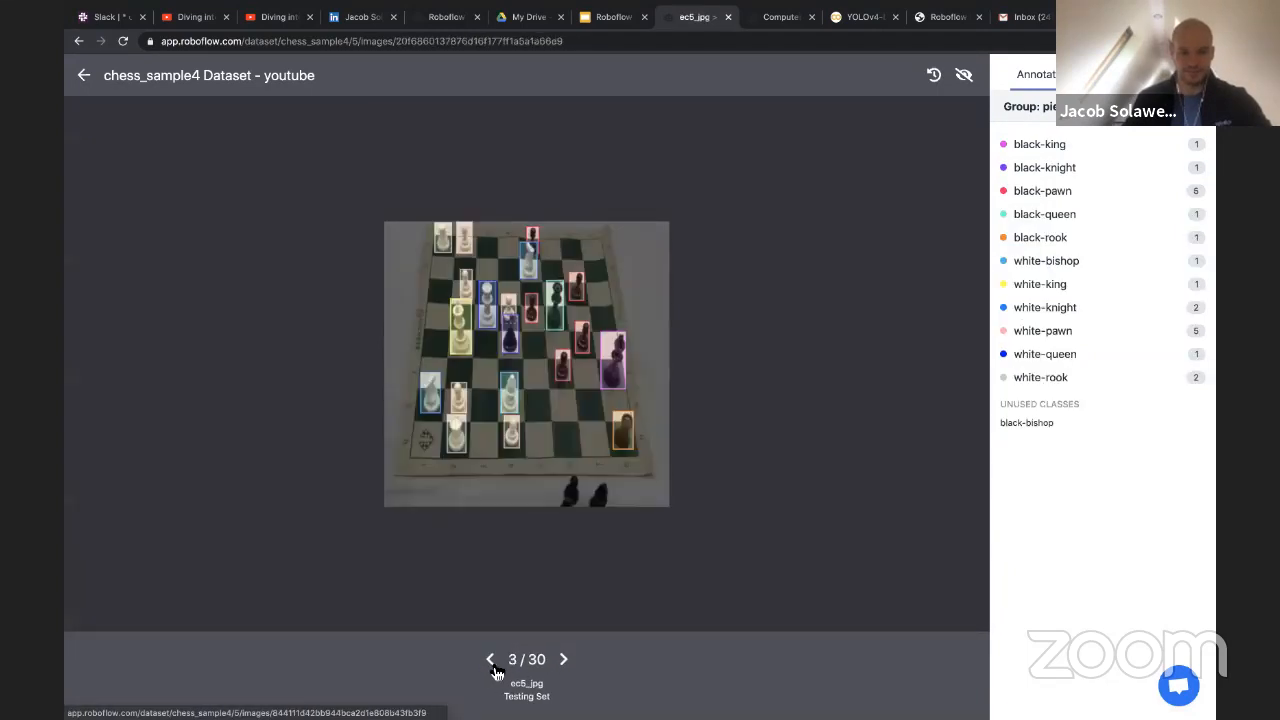
pyautogui.click(561, 662)
pyautogui.click(561, 662)
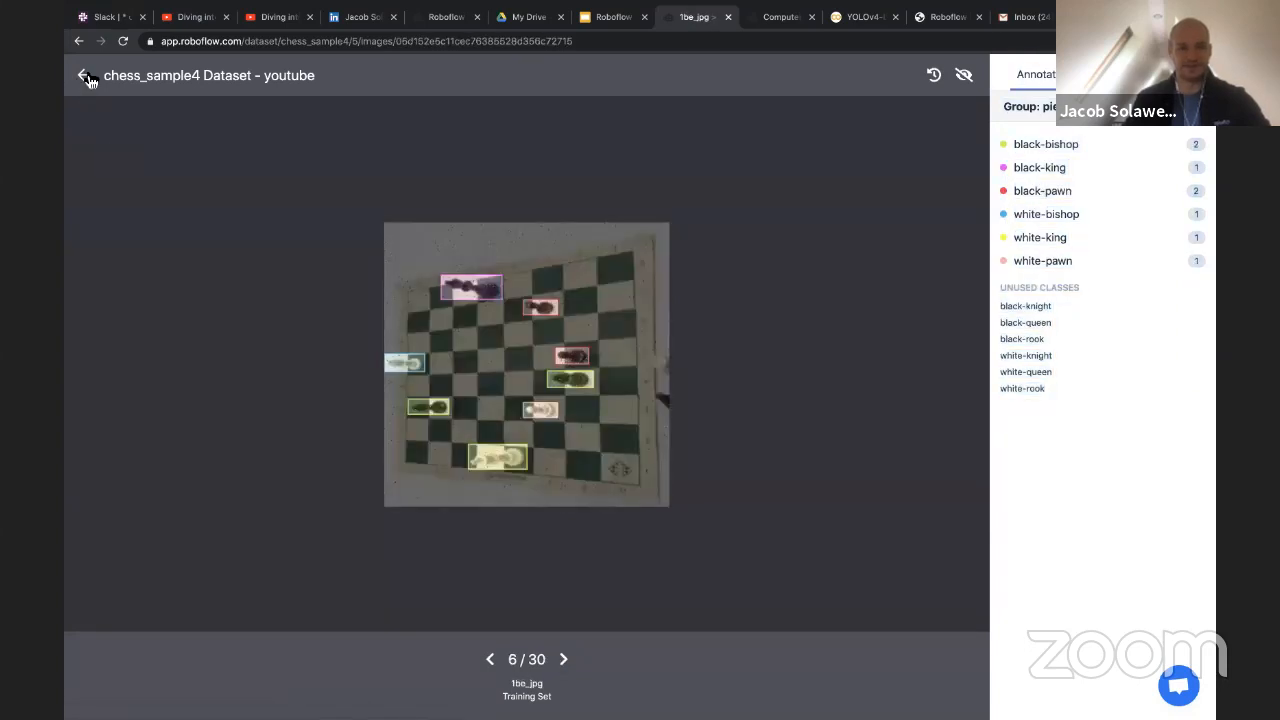
pyautogui.click(87, 77)
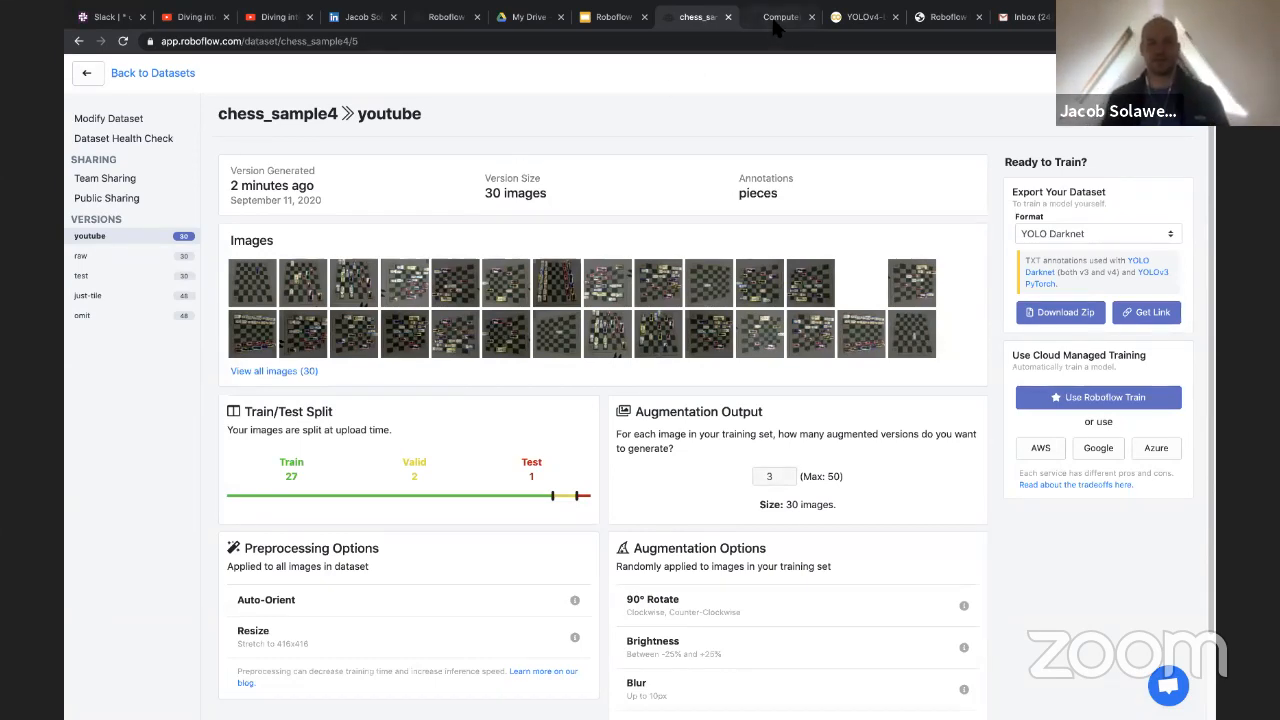
# Go back to the datasets list, open the public datasets and examine the BCCD Dataset's overview
pyautogui.click(153, 74)
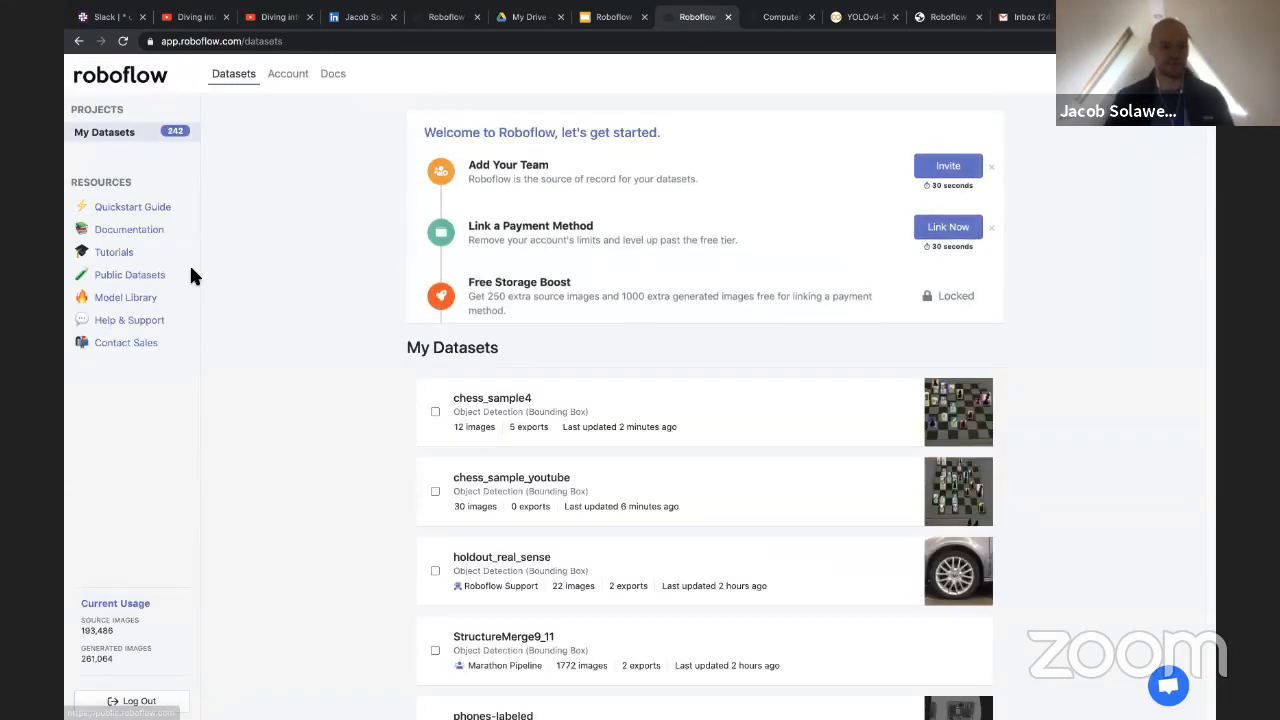
pyautogui.click(132, 276)
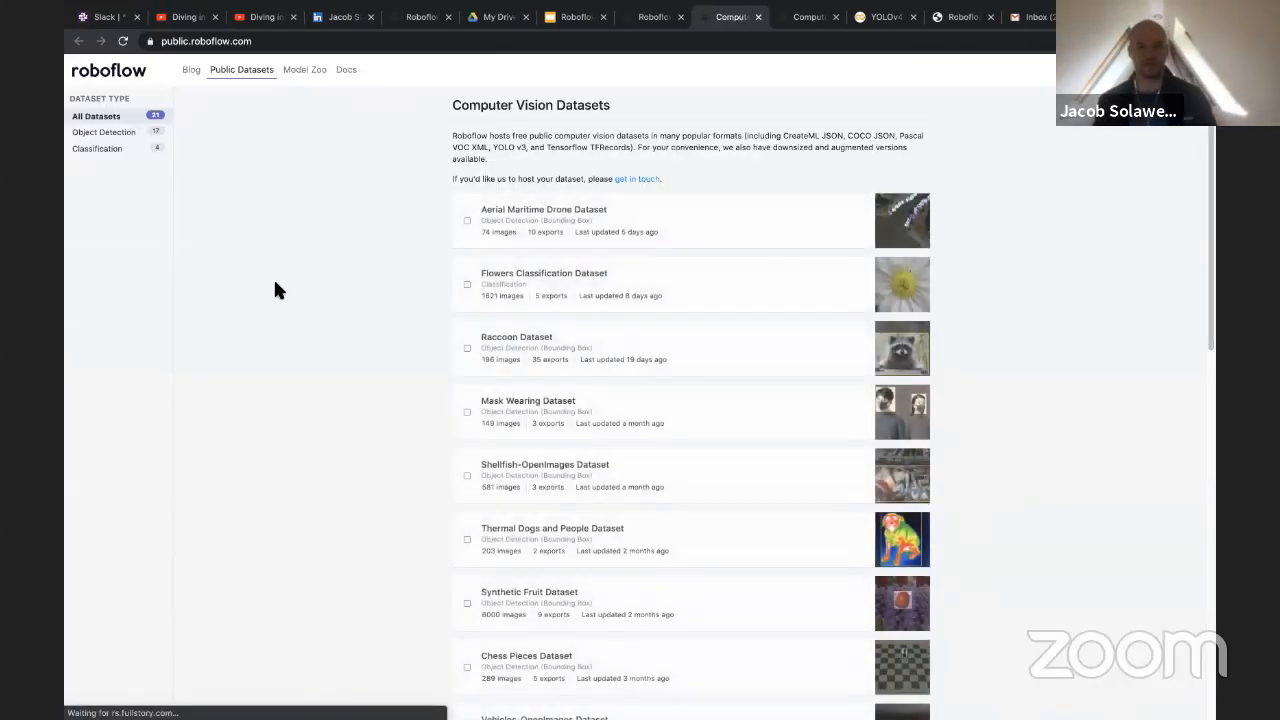
pyautogui.scroll(-10, 279, 290)
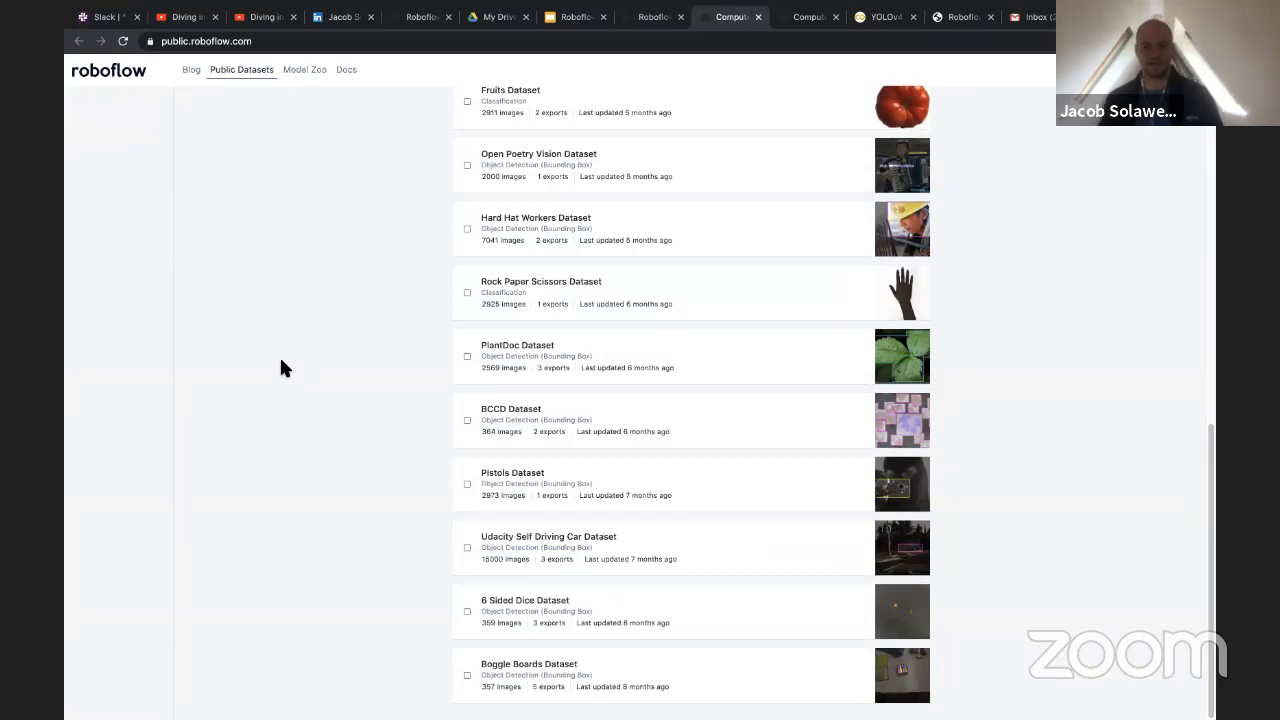
pyautogui.click(488, 412)
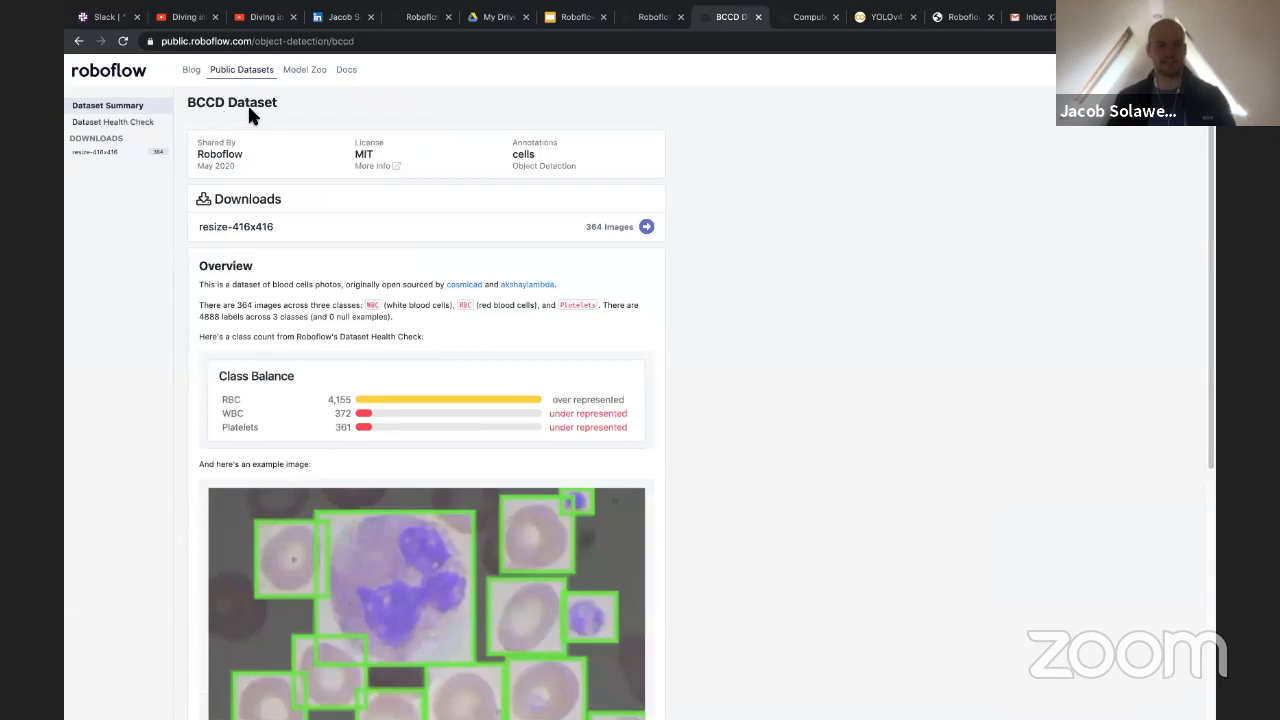
pyautogui.scroll(-1, 240, 234)
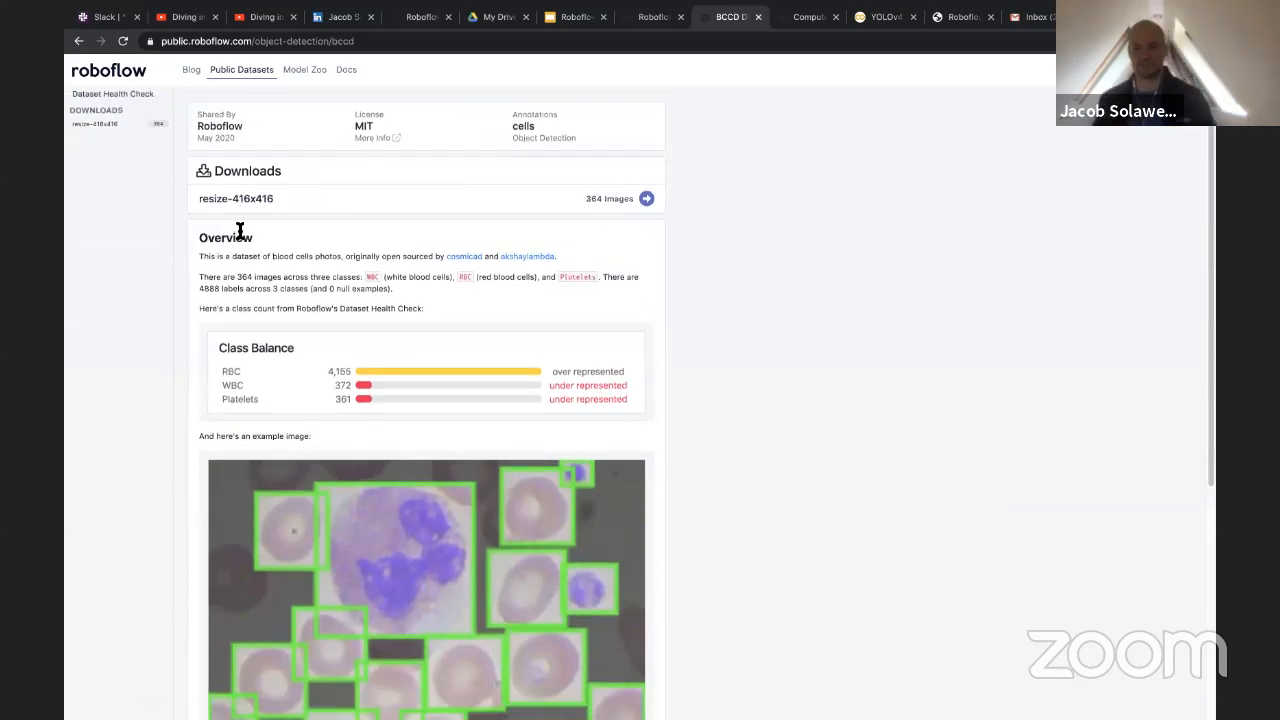
pyautogui.scroll(-3, 214, 270)
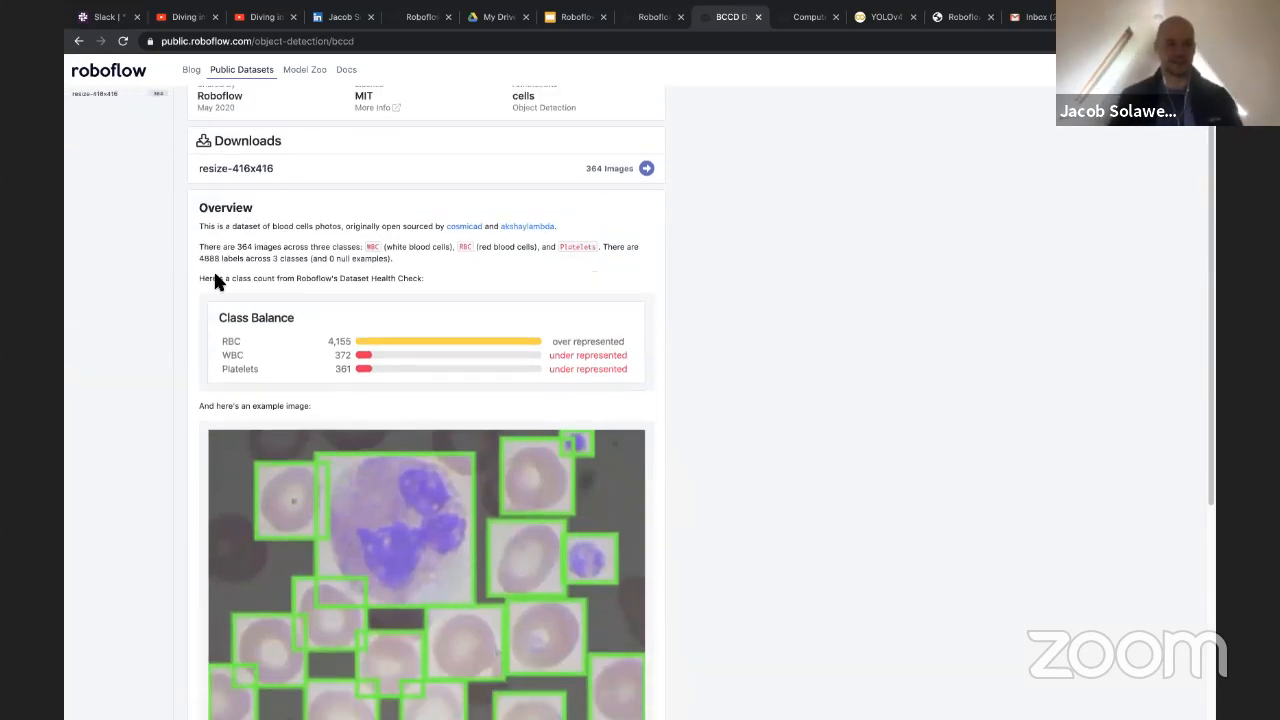
# Review the BCCD Dataset's summary, class balance and example image
pyautogui.scroll(5, 214, 277)
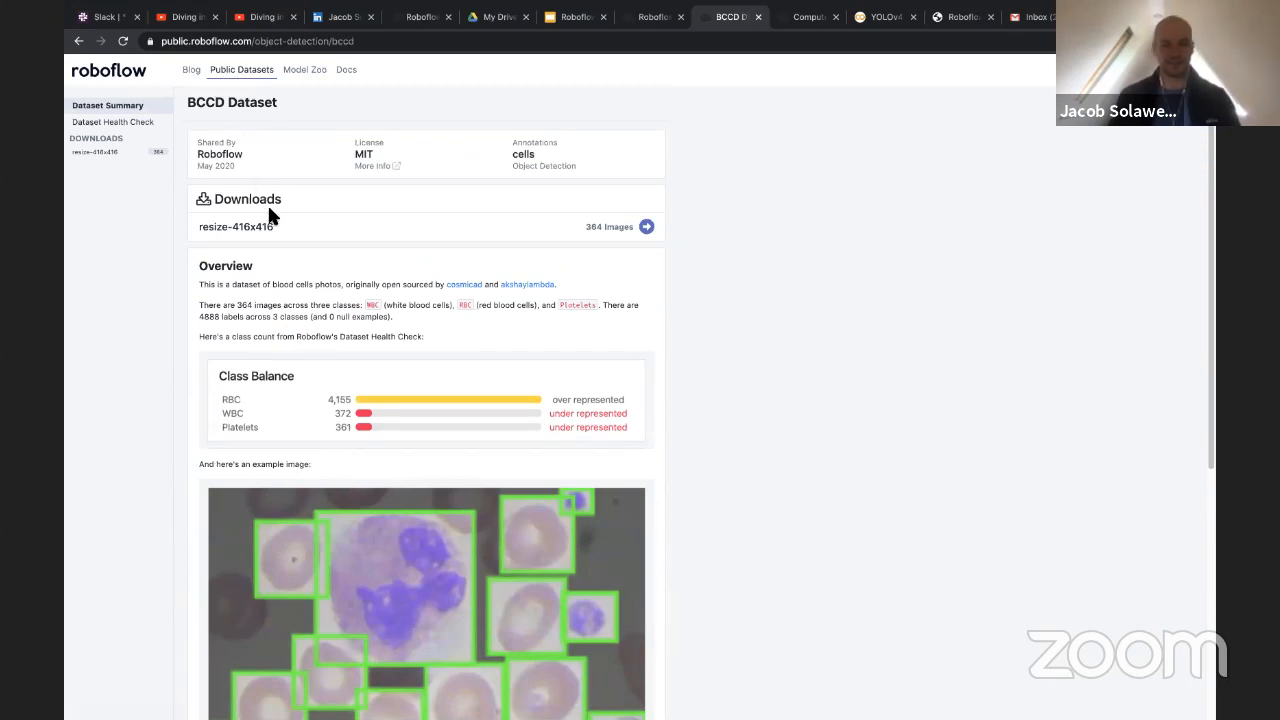
pyautogui.scroll(-5, 277, 209)
pyautogui.scroll(5, 448, 263)
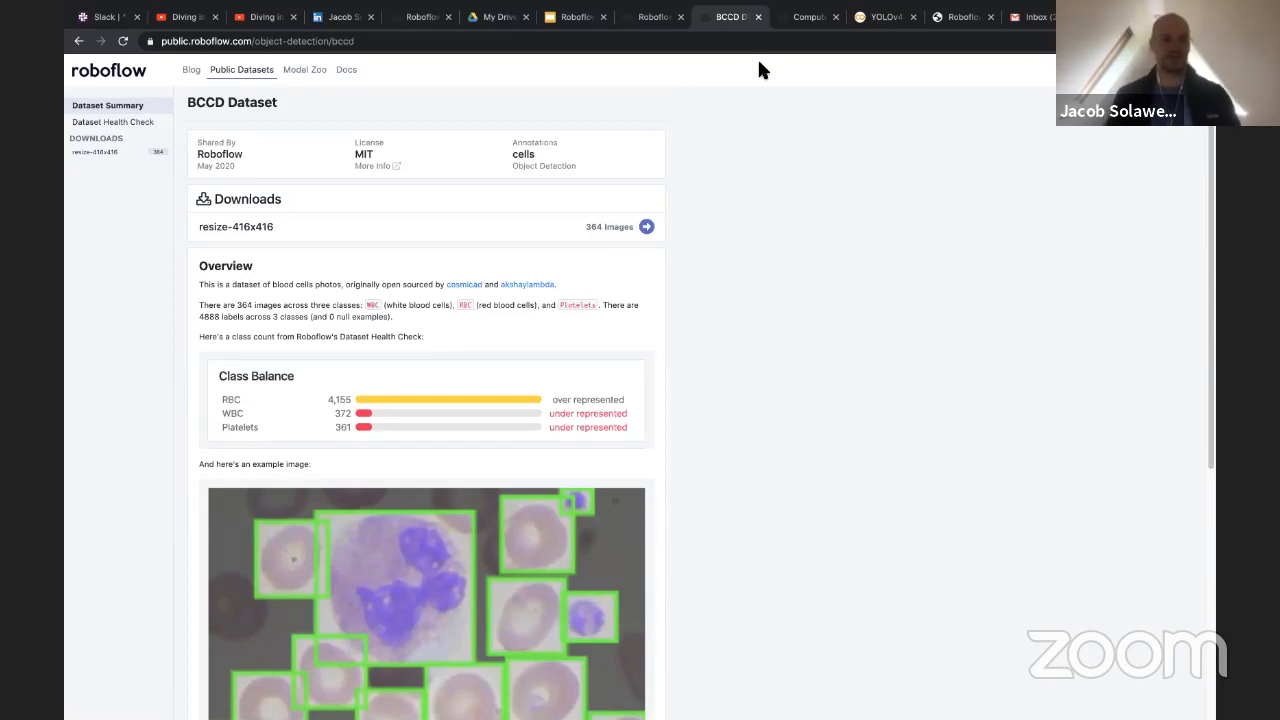
# Switch to Roboflow's Computer Vision Model Library and look through the listed model architectures
pyautogui.click(797, 22)
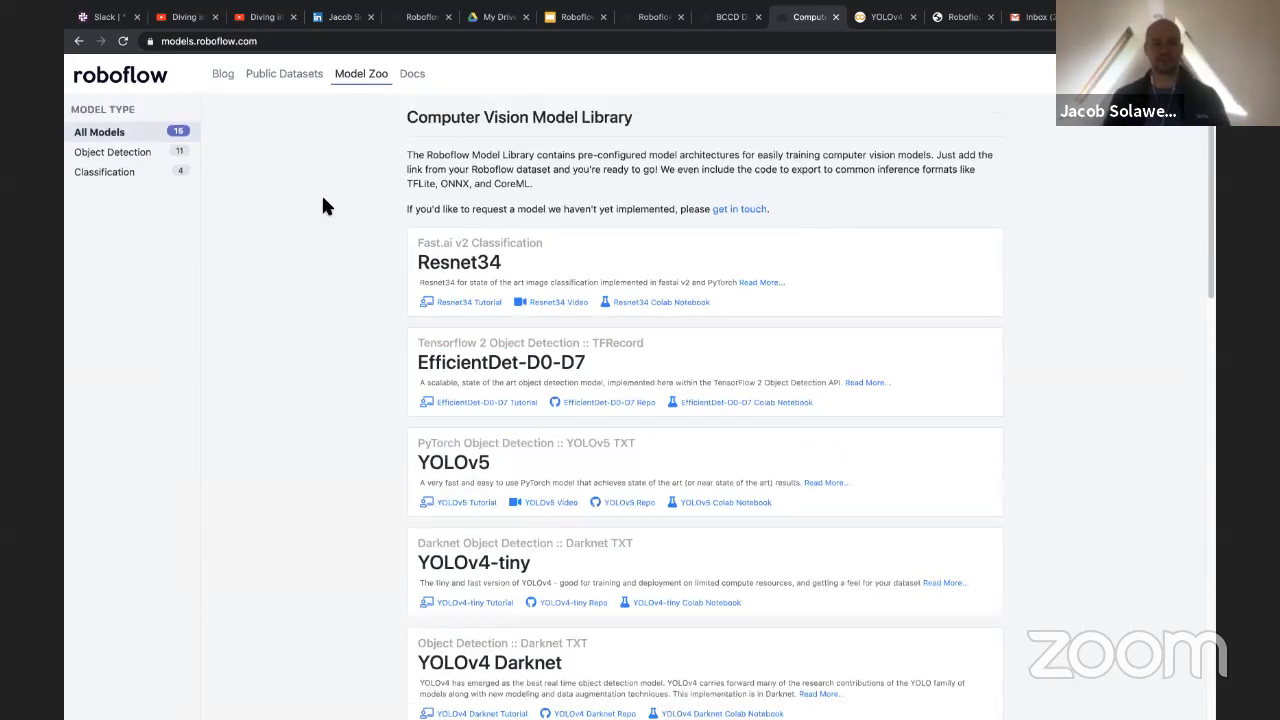
pyautogui.scroll(-3, 323, 206)
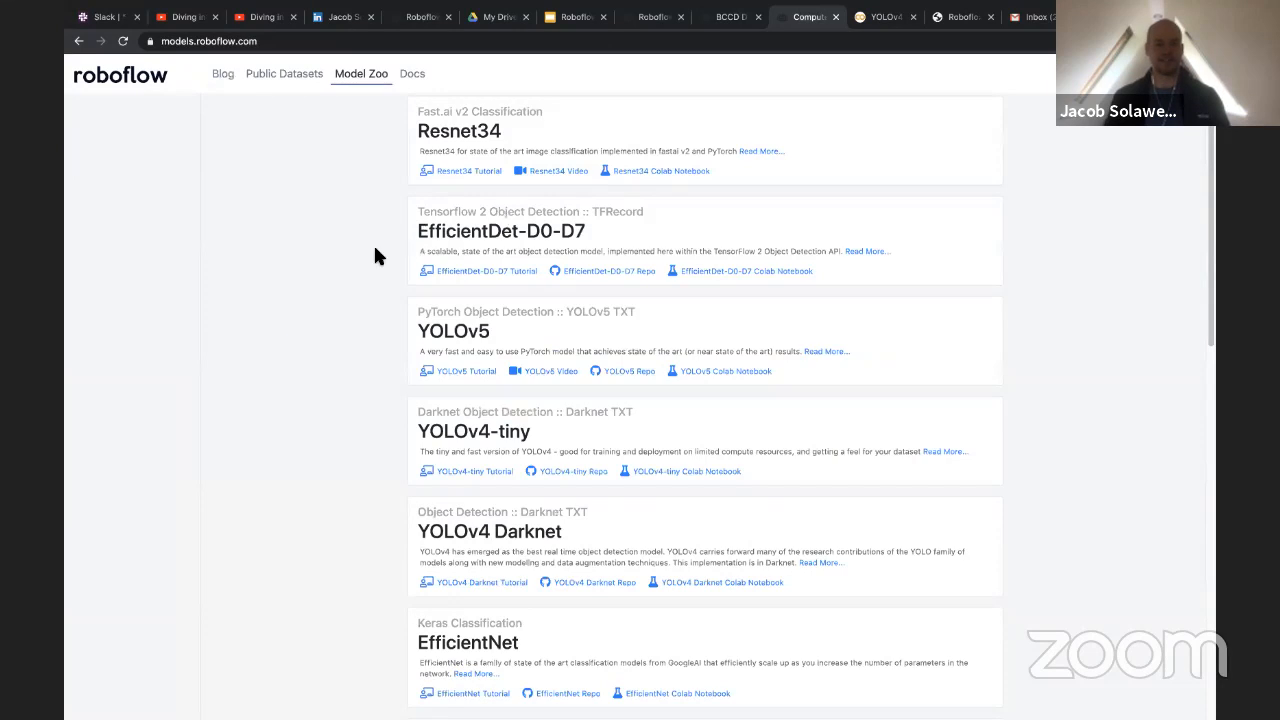
pyautogui.scroll(-1, 355, 298)
pyautogui.scroll(-1, 355, 298)
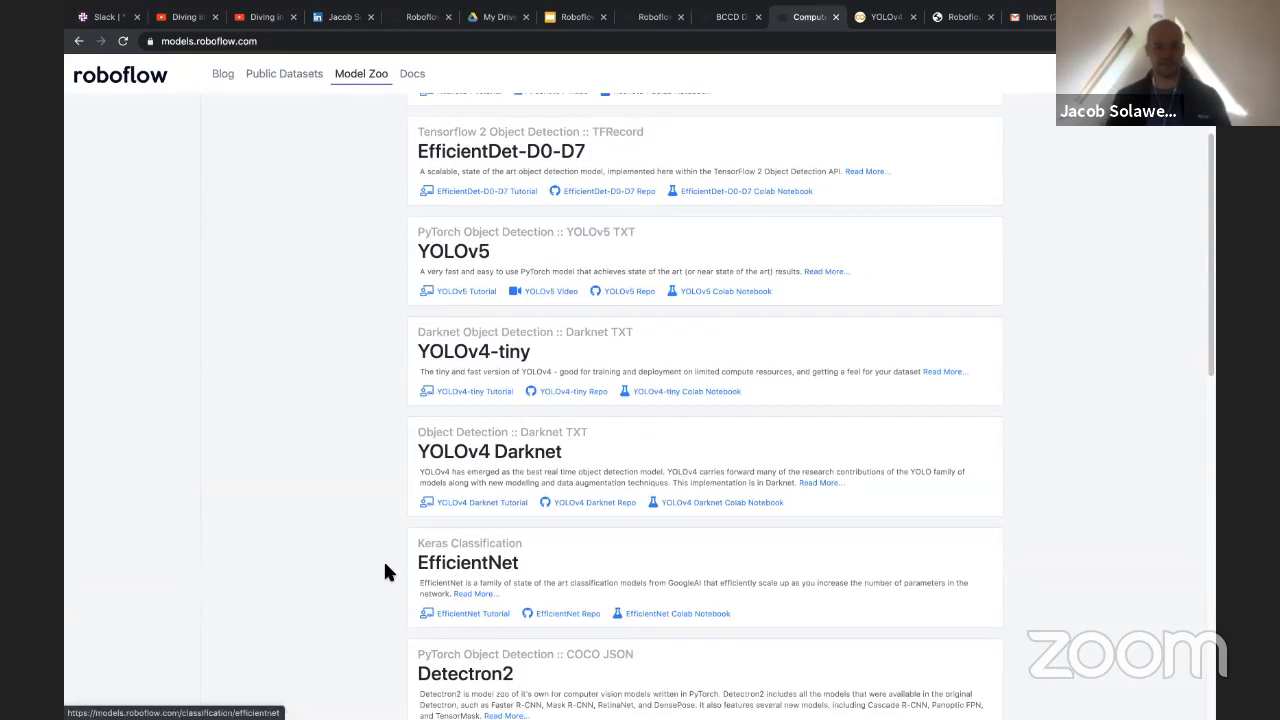
pyautogui.scroll(1, 370, 575)
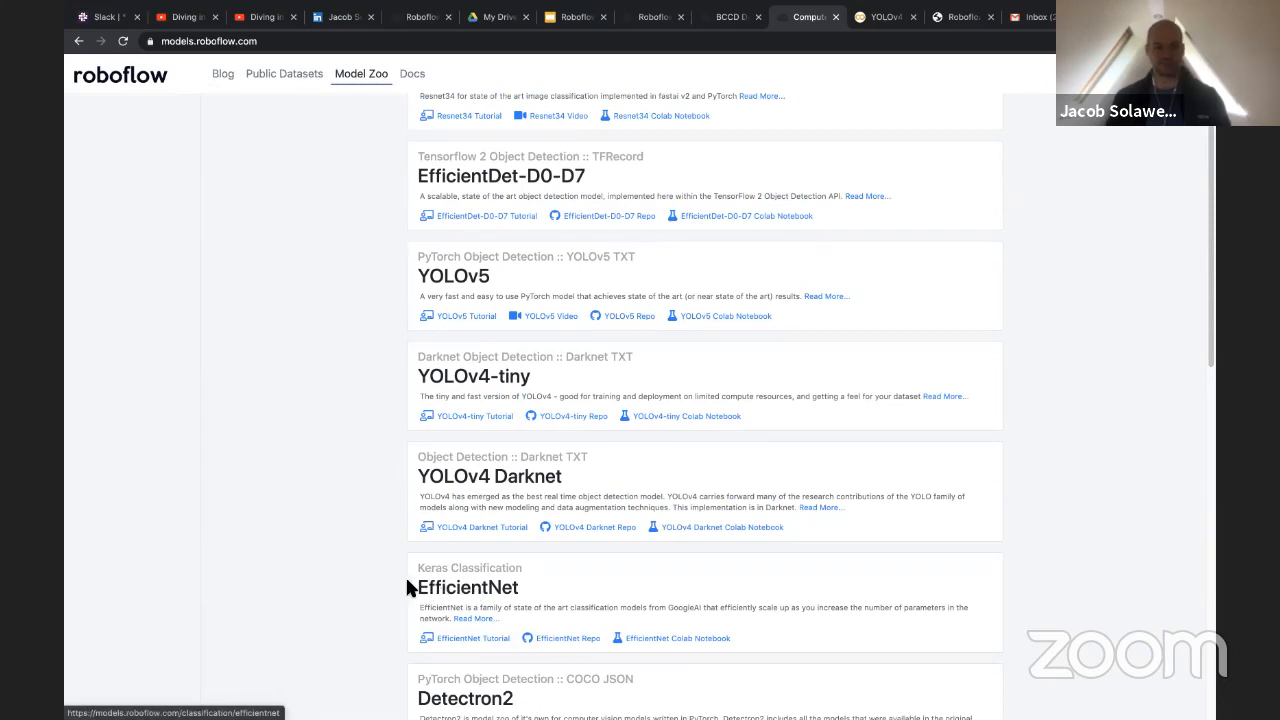
pyautogui.scroll(1, 371, 586)
pyautogui.scroll(5, 397, 585)
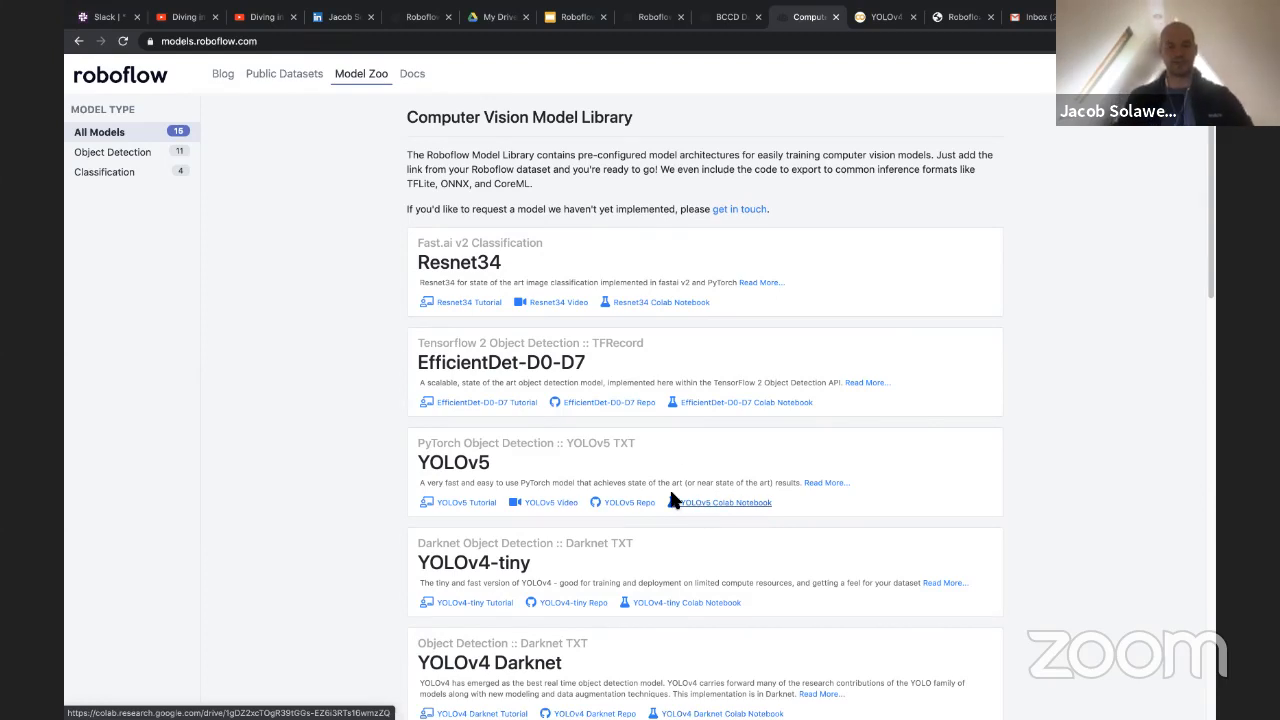
# Switch to the YOLOv4-Darknet-Roboflow.ipynb notebook in Colab and read its introduction
pyautogui.click(876, 17)
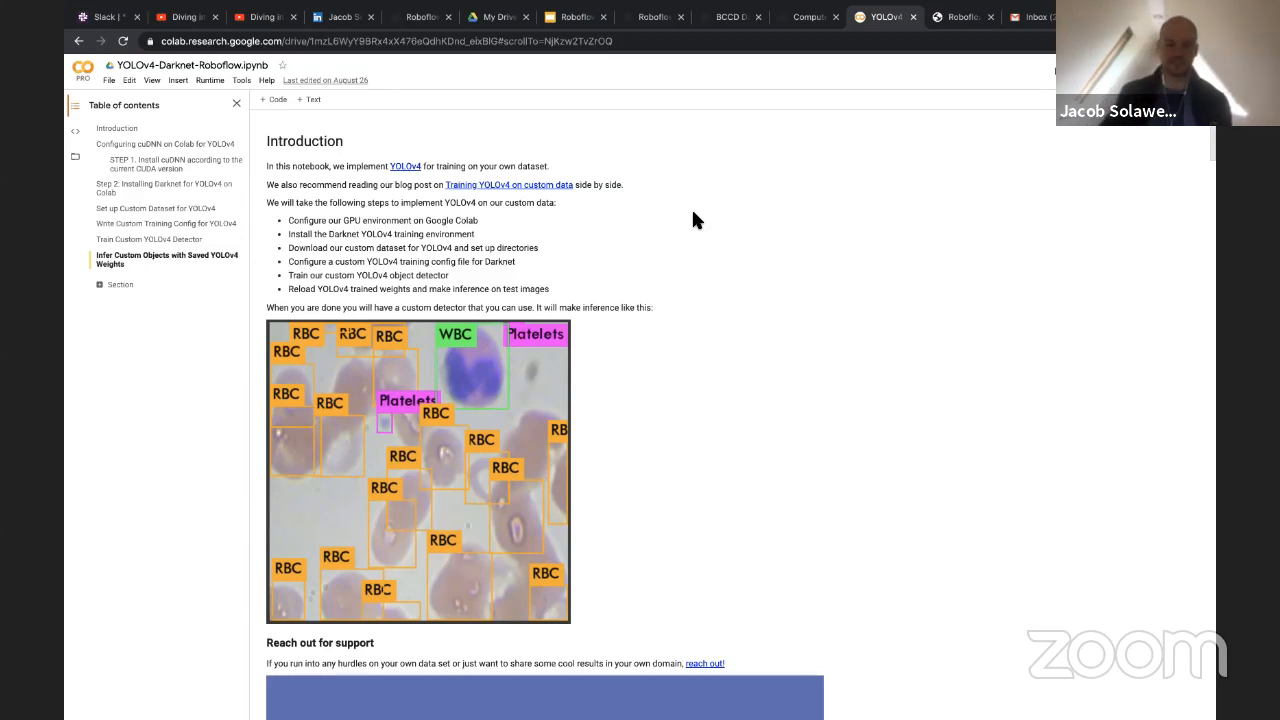
pyautogui.scroll(-1, 583, 220)
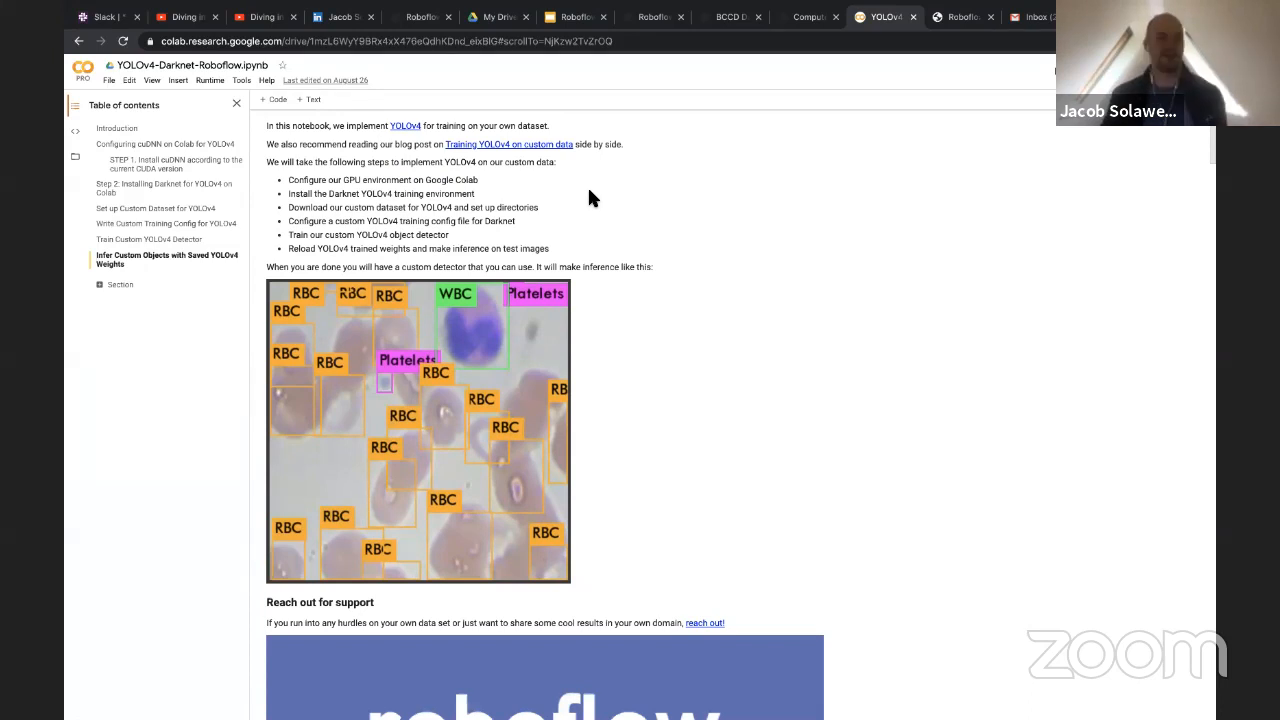
pyautogui.scroll(1, 586, 214)
pyautogui.scroll(-5, 581, 212)
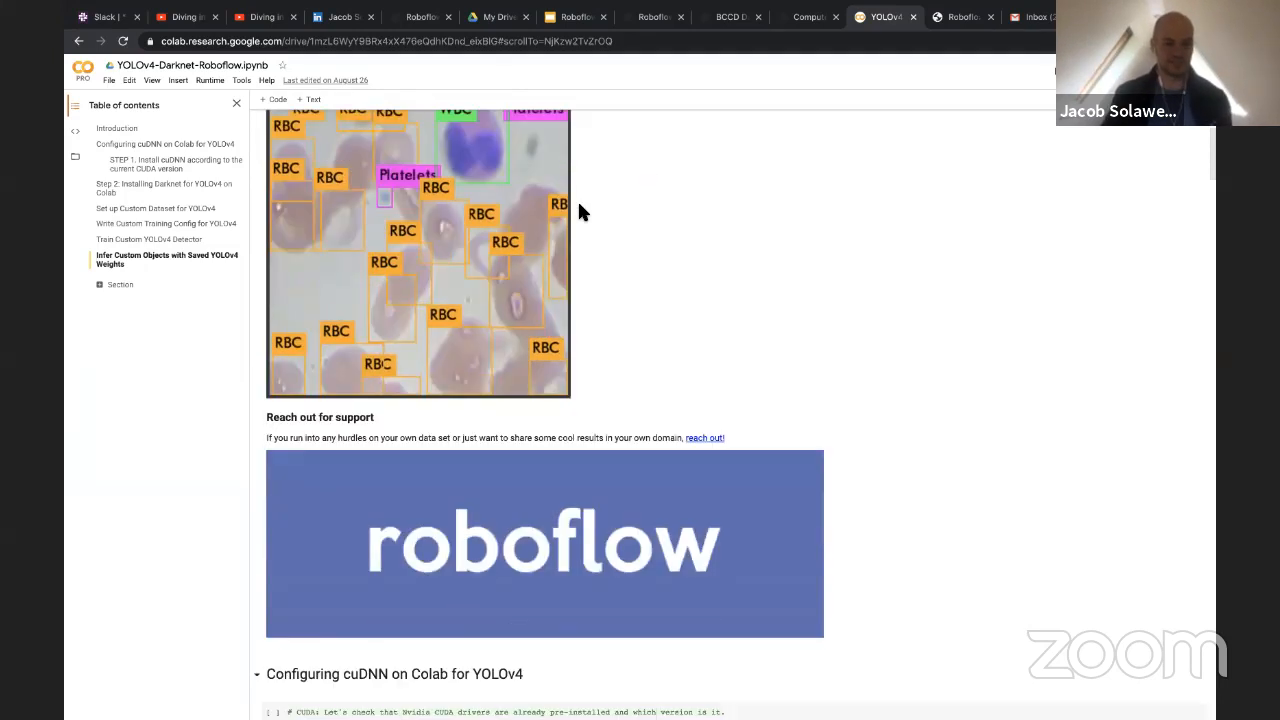
pyautogui.scroll(-2, 584, 212)
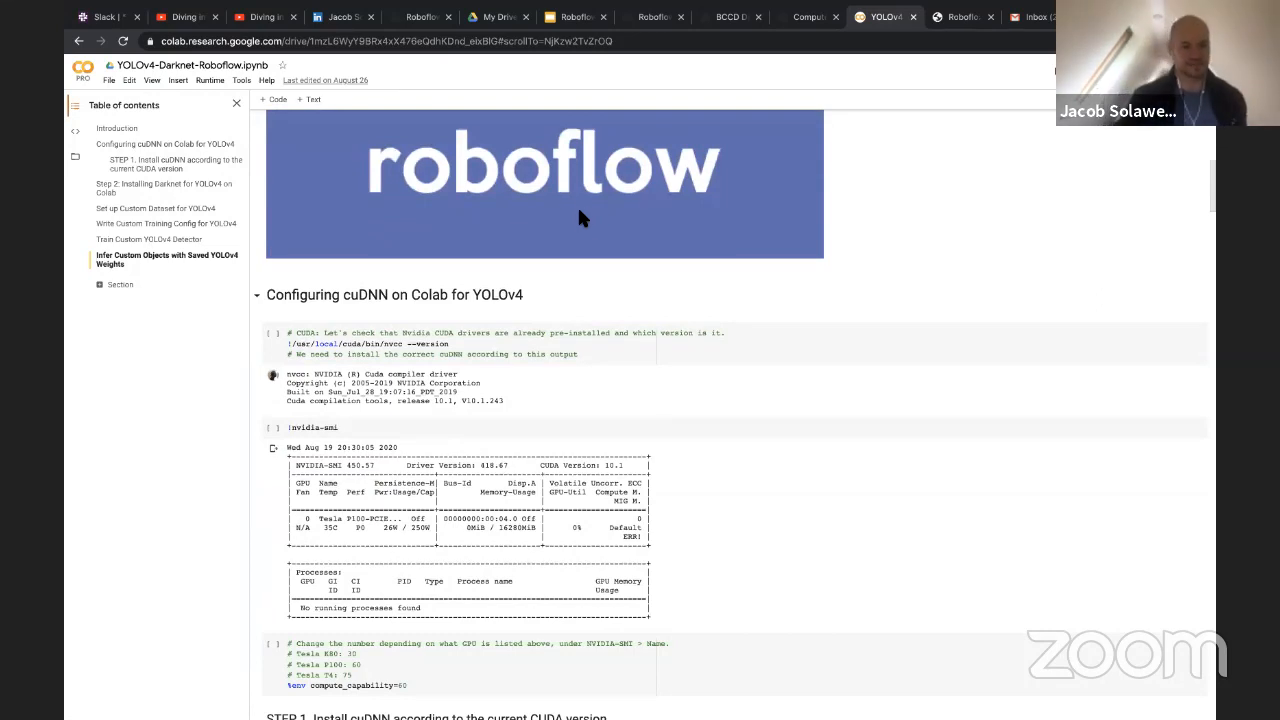
# Examine the Configuring cuDNN on Colab section and highlight the nvidia-smi command in its GPU check cell
pyautogui.scroll(-3, 578, 212)
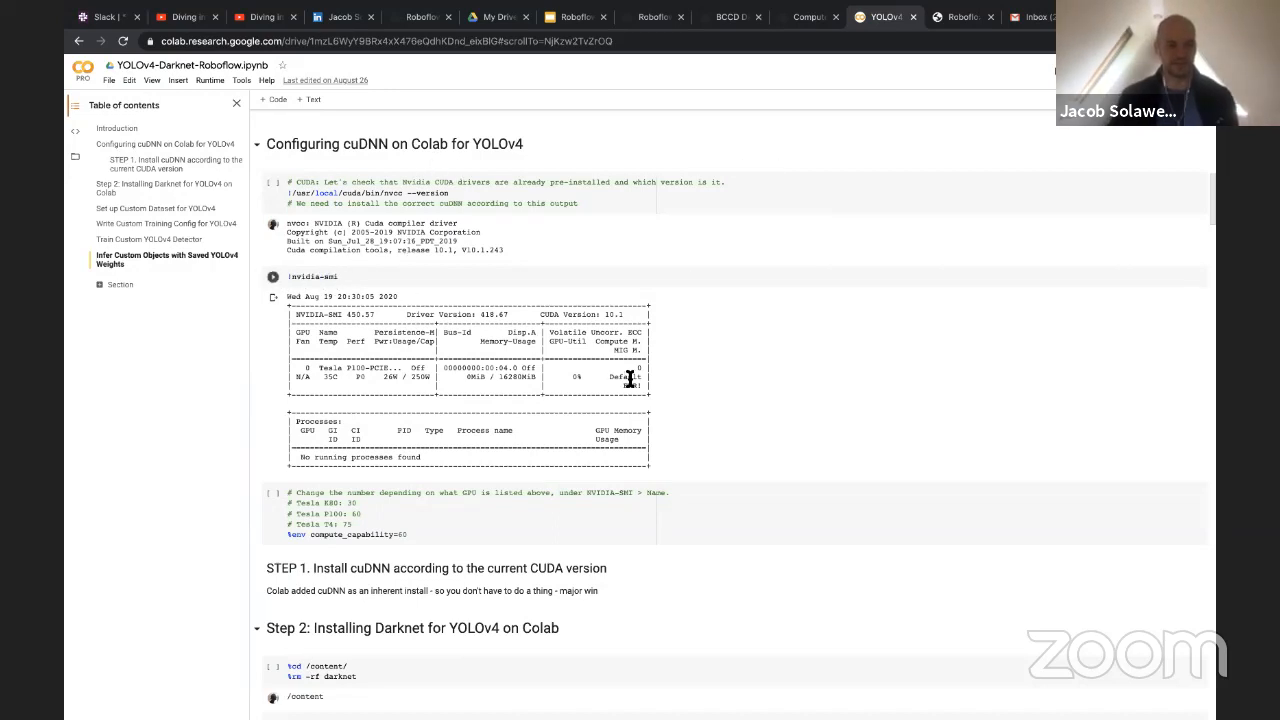
pyautogui.scroll(-1, 623, 371)
pyautogui.scroll(1, 565, 193)
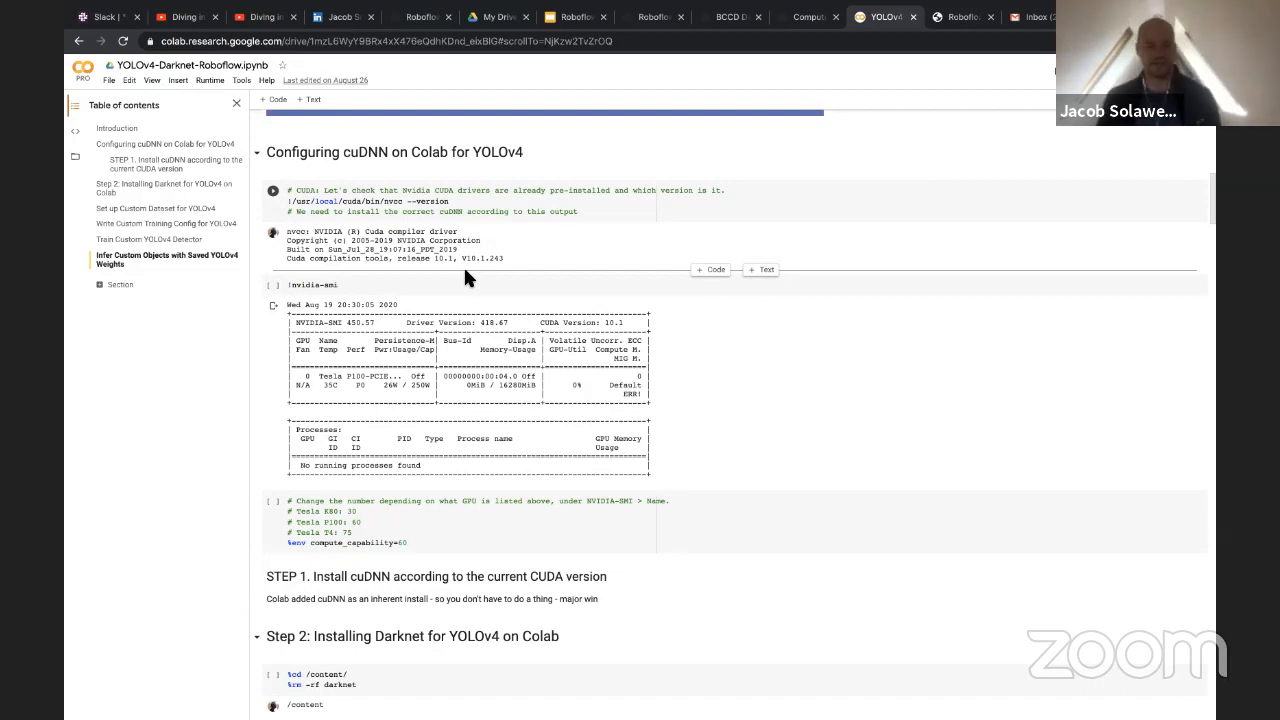
pyautogui.click(454, 285)
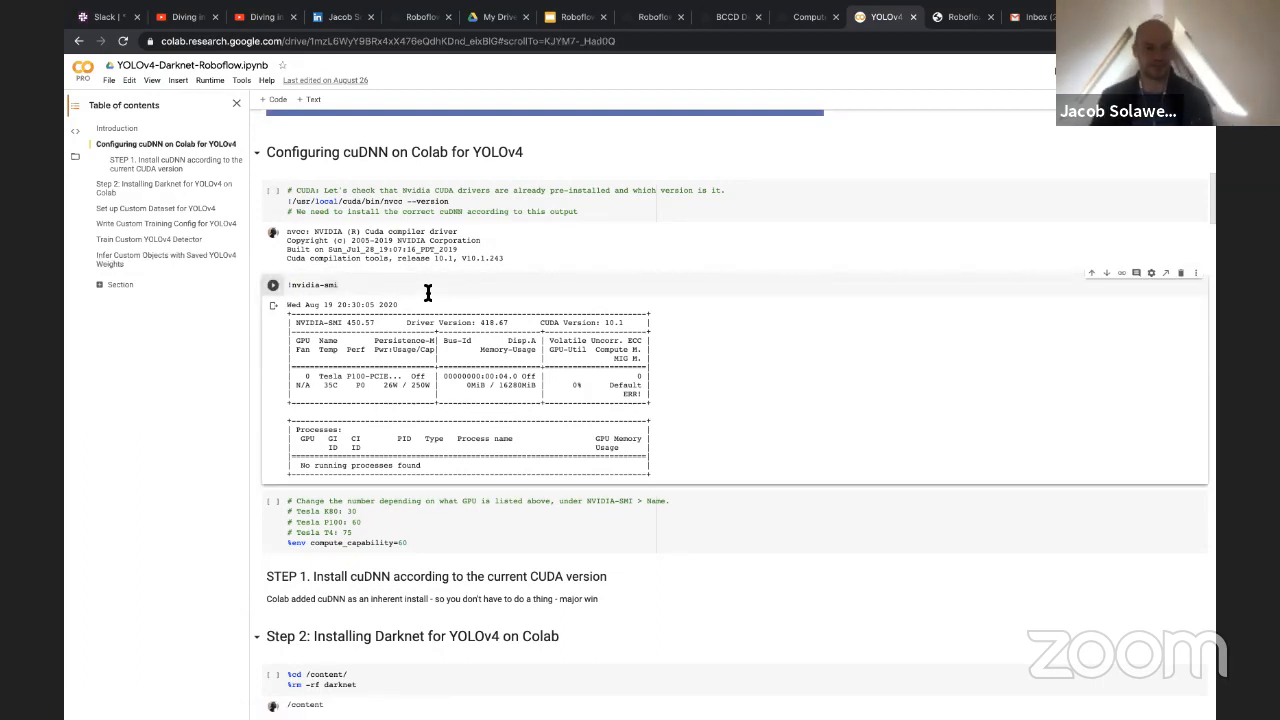
pyautogui.moveTo(280, 286); pyautogui.dragTo(346, 286)
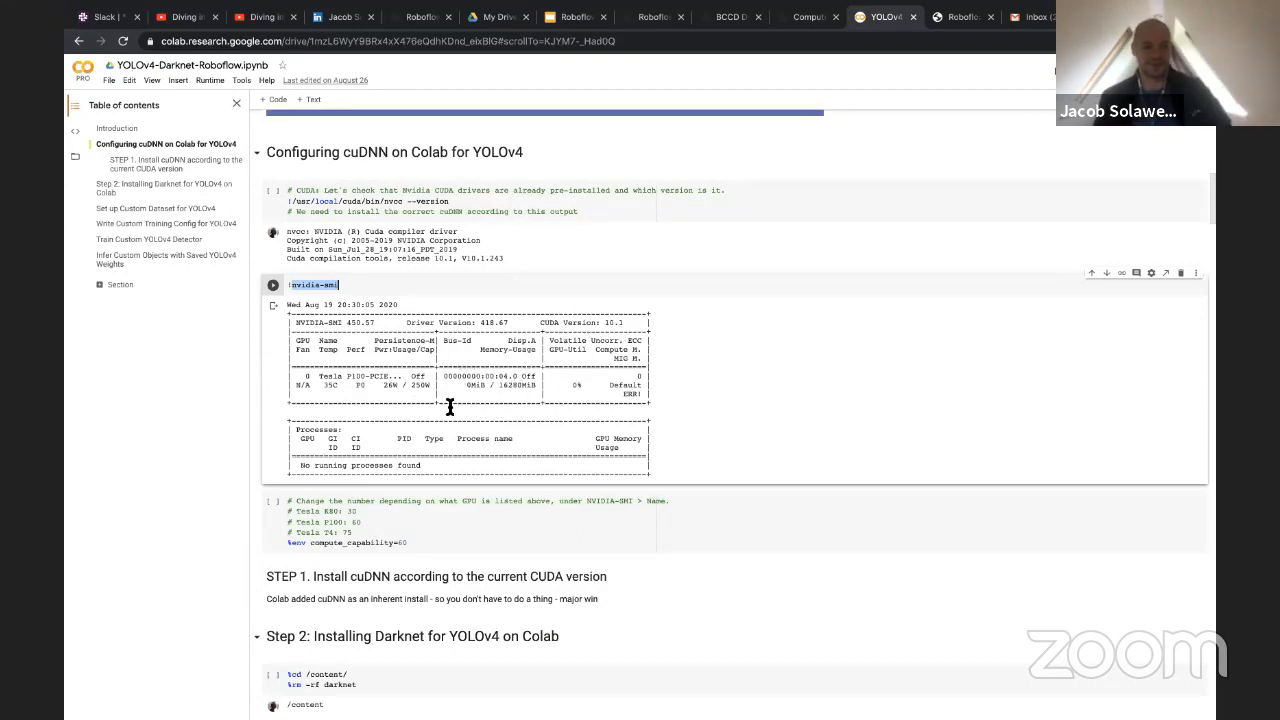
# Examine the Darknet installation section, from the repository clone and Makefile build cells to the YOLOv4 ConvNet weights download
pyautogui.scroll(-5, 467, 429)
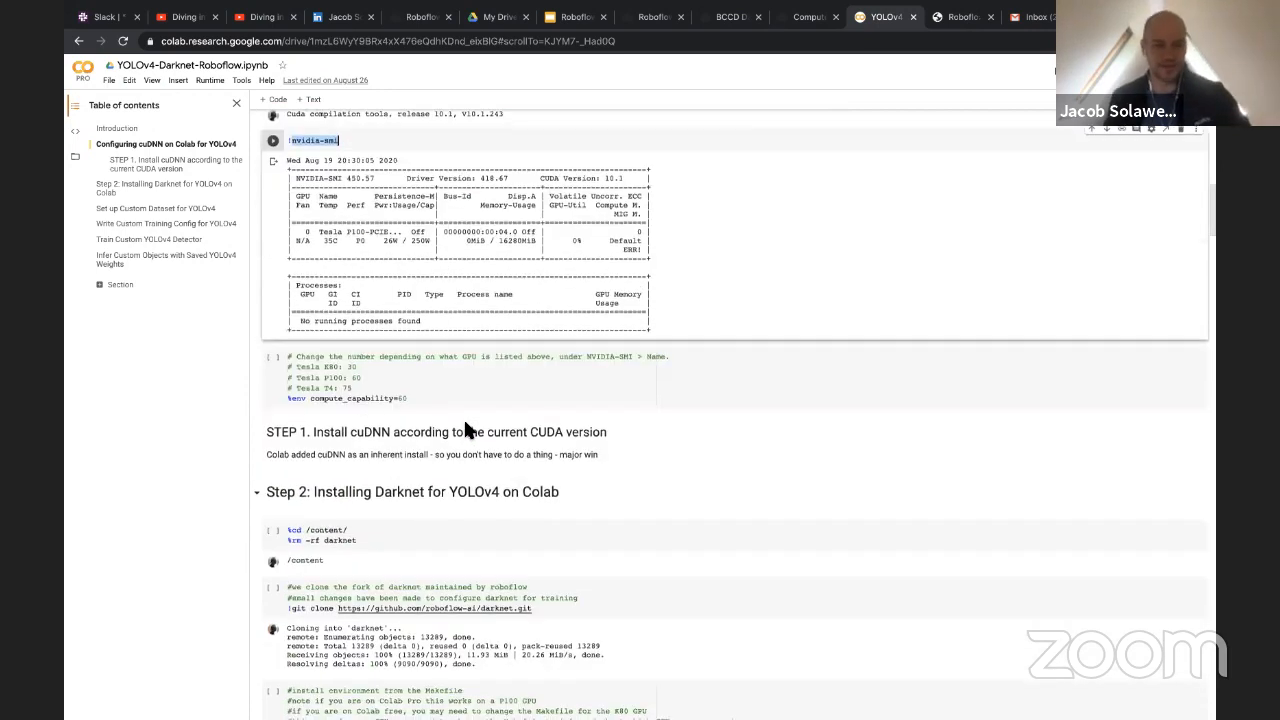
pyautogui.scroll(-3, 465, 422)
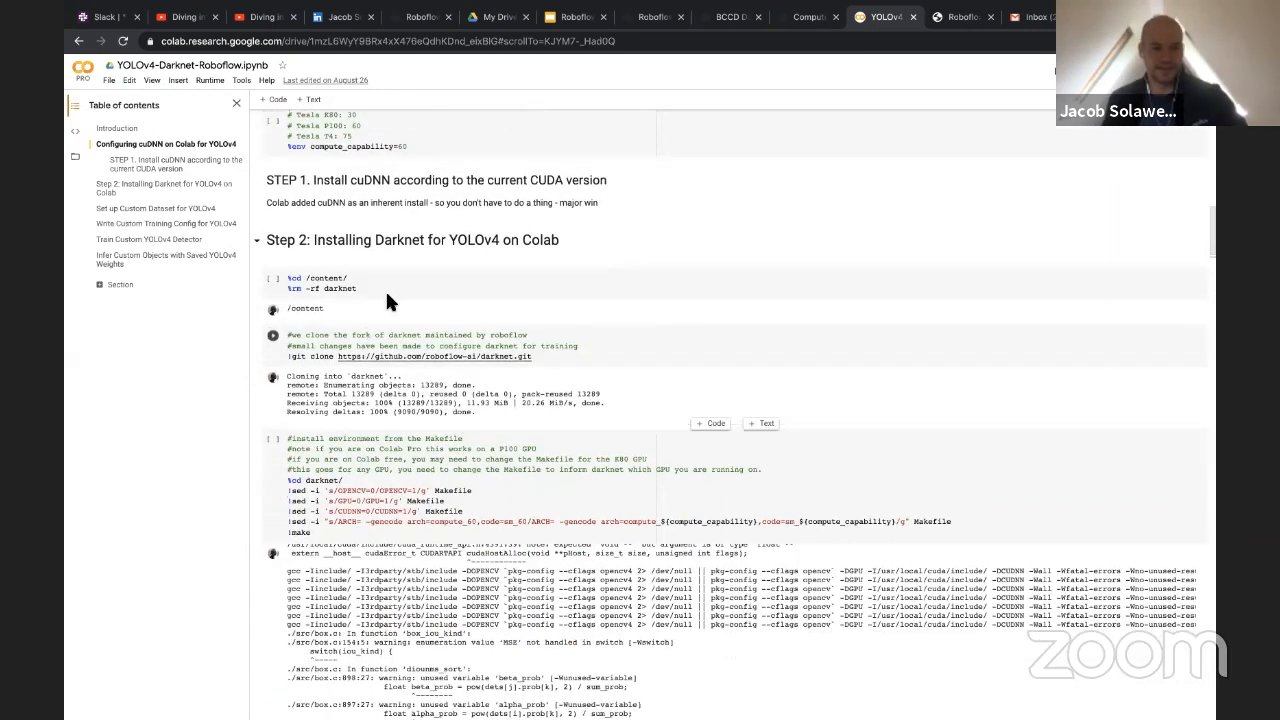
pyautogui.doubleClick(398, 240)
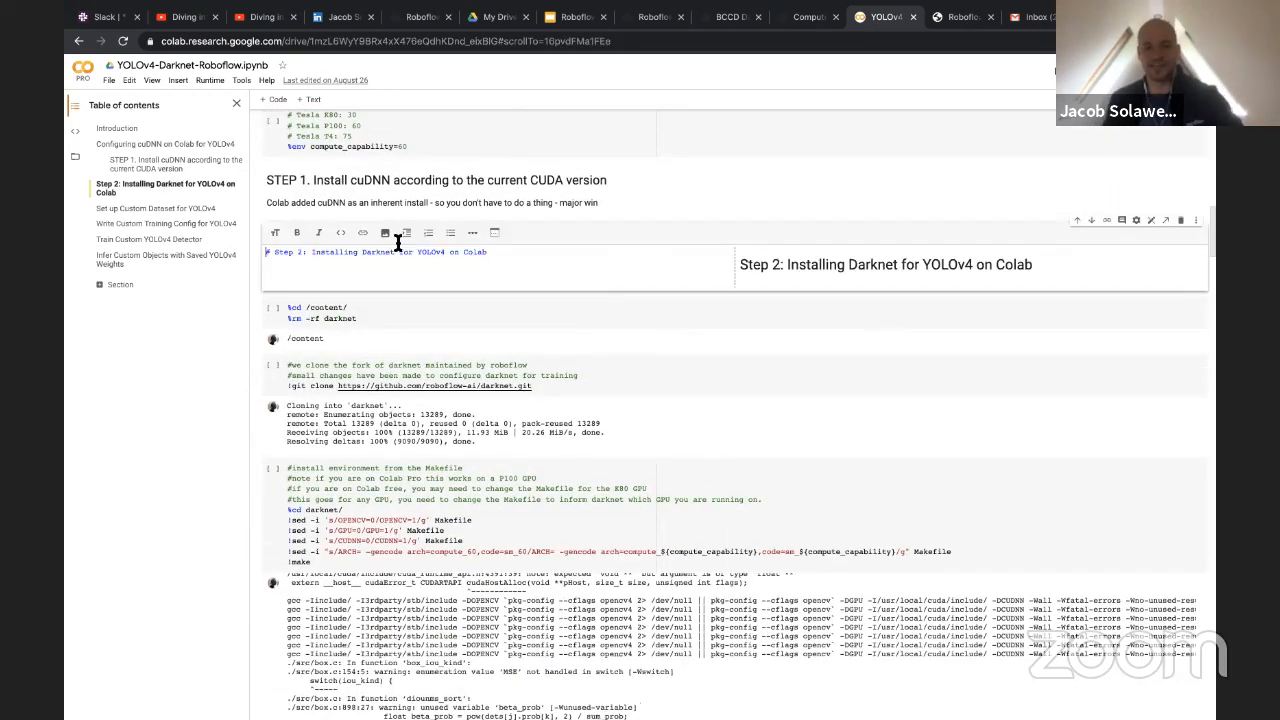
pyautogui.click(464, 322)
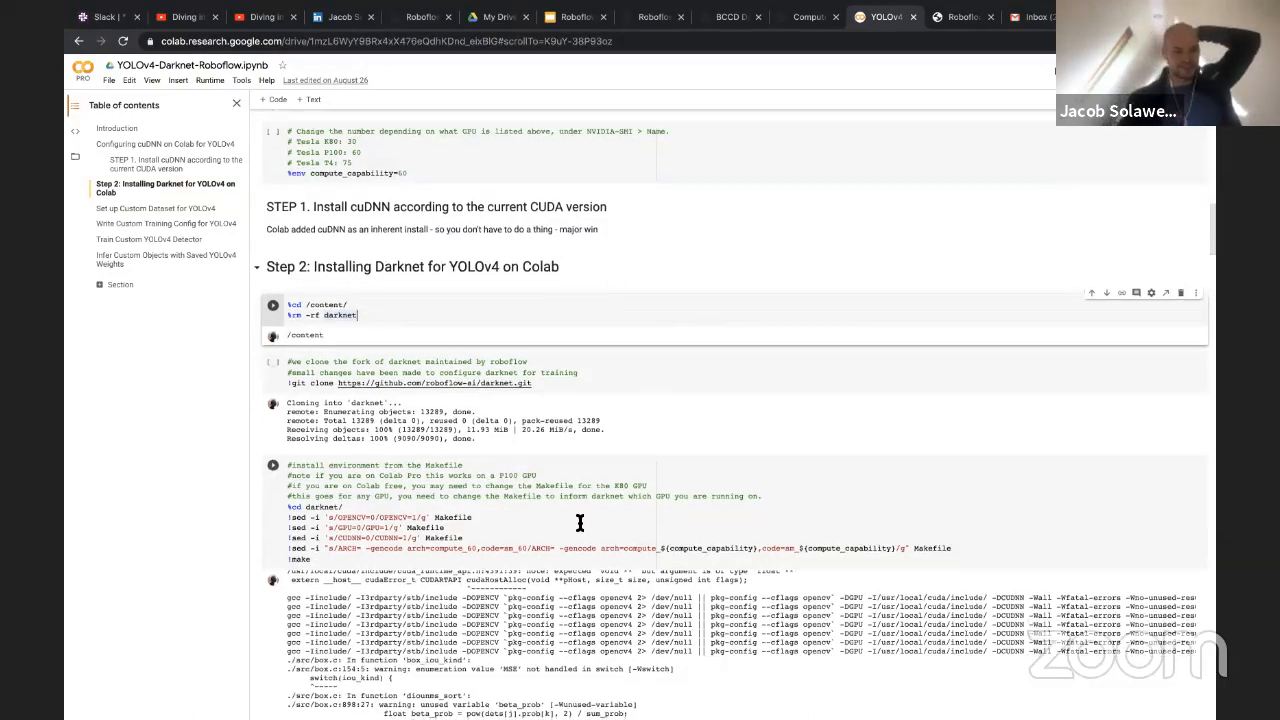
pyautogui.scroll(-1, 649, 412)
pyautogui.scroll(-5, 335, 340)
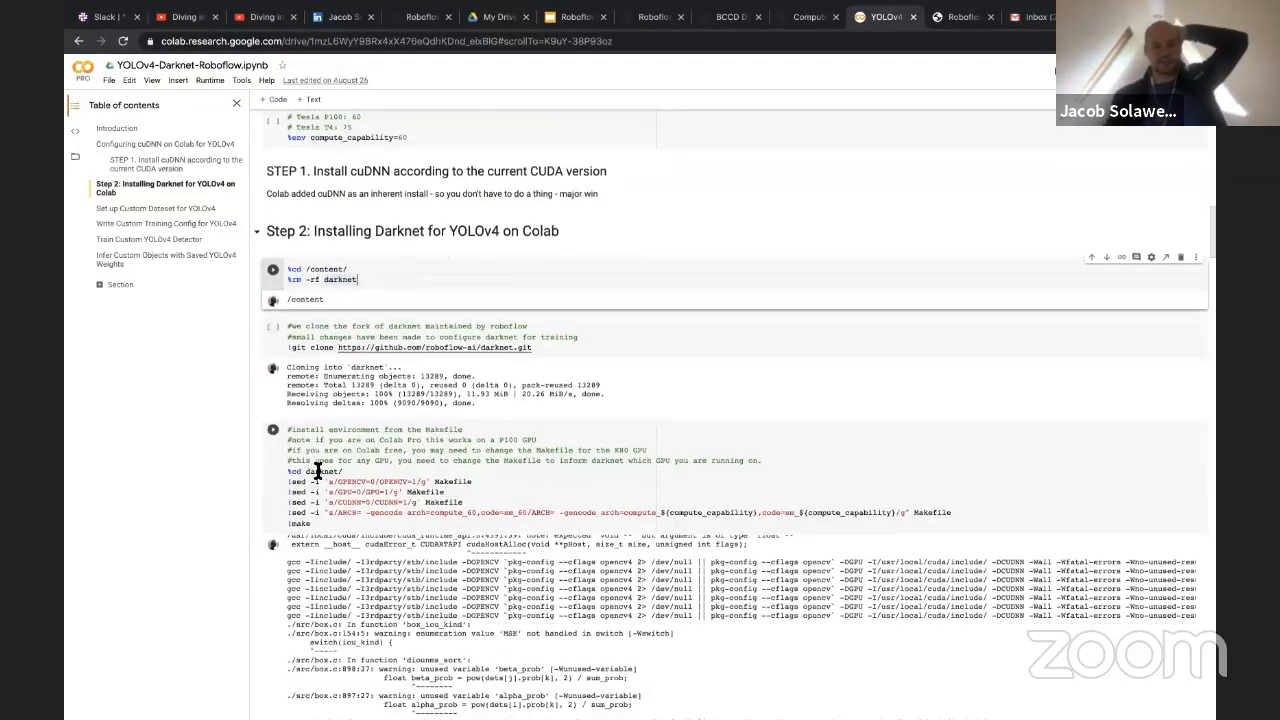
pyautogui.scroll(-10, 515, 415)
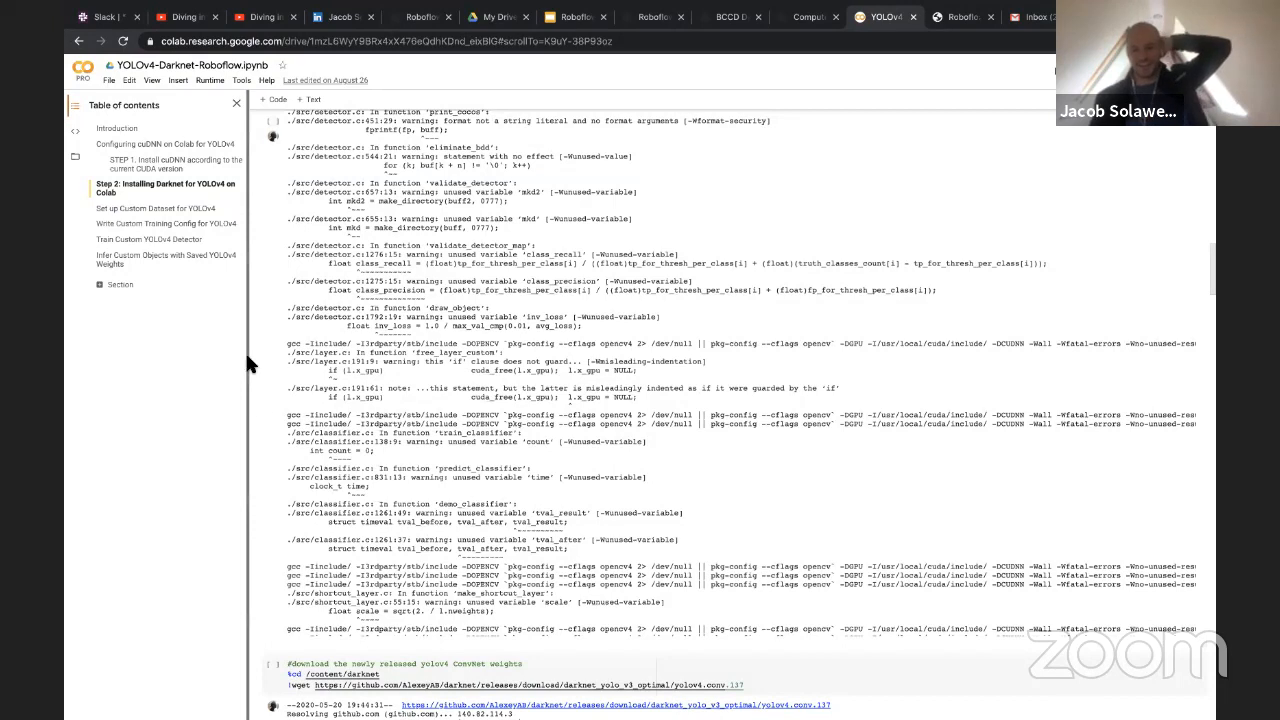
pyautogui.scroll(-2, 268, 407)
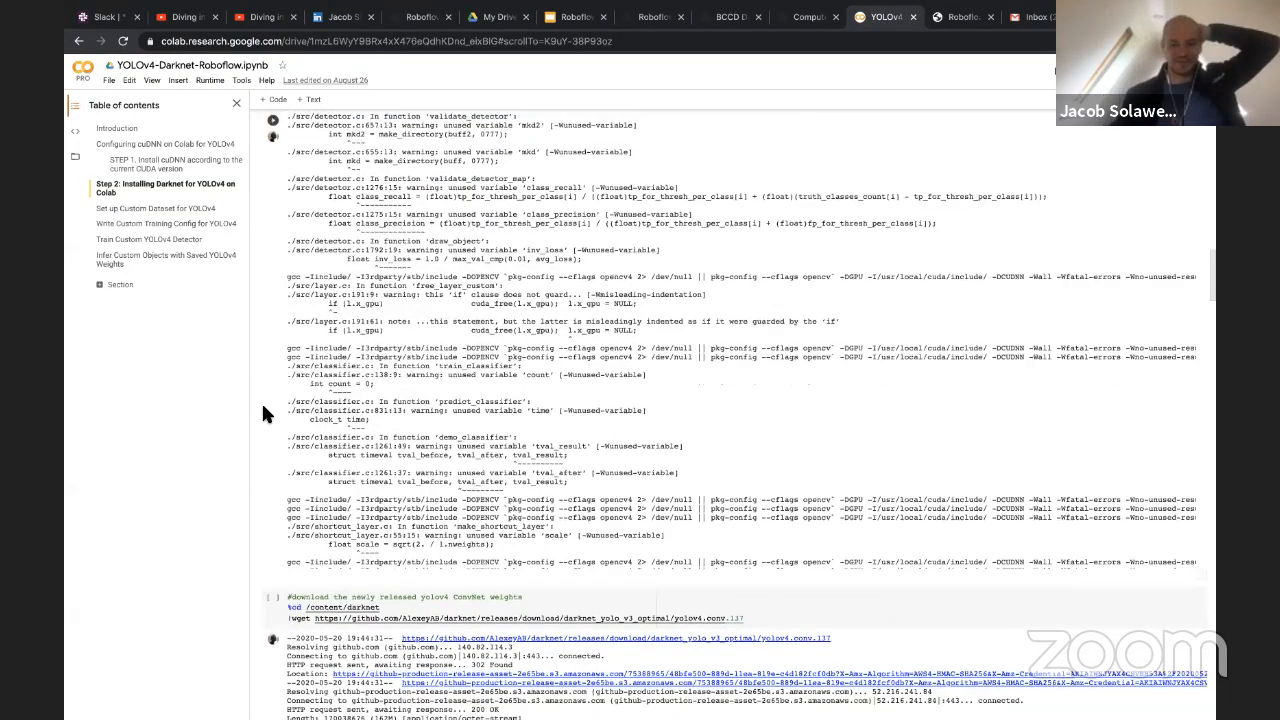
pyautogui.scroll(-6, 261, 401)
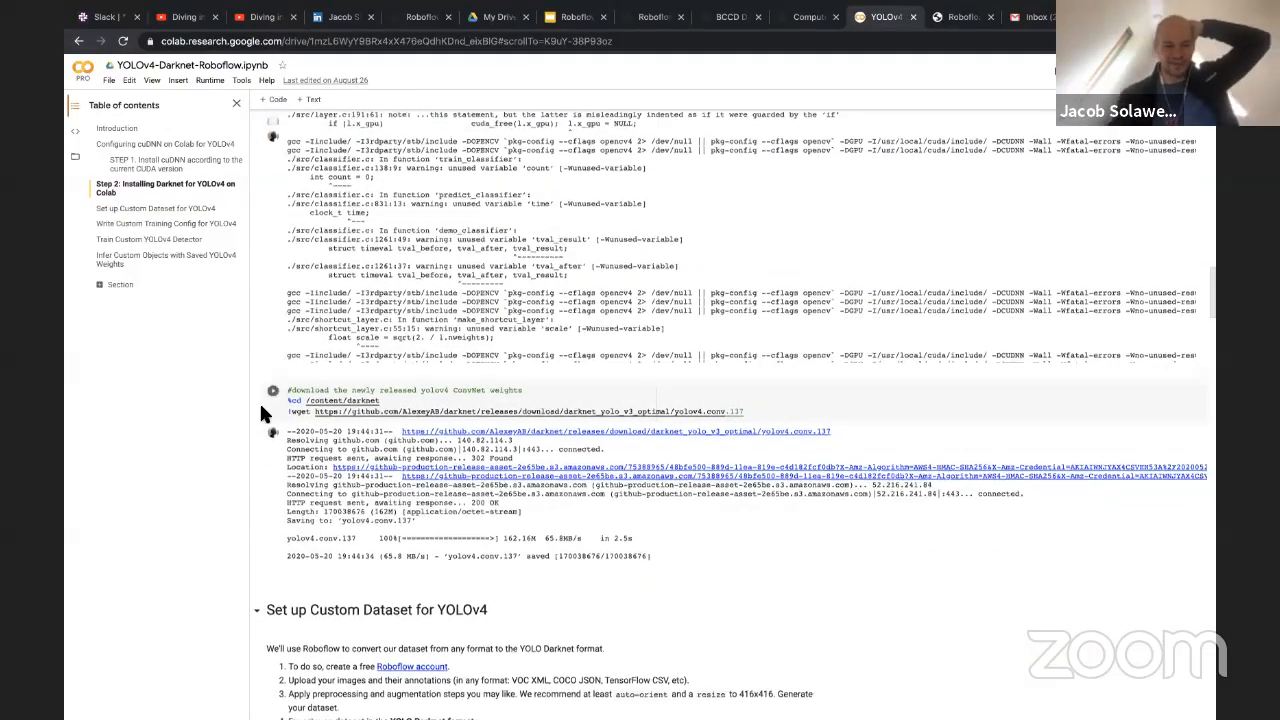
# Read the Set up Custom Dataset for YOLOv4 instructions and the cell that takes the Roboflow download link
pyautogui.scroll(-8, 262, 406)
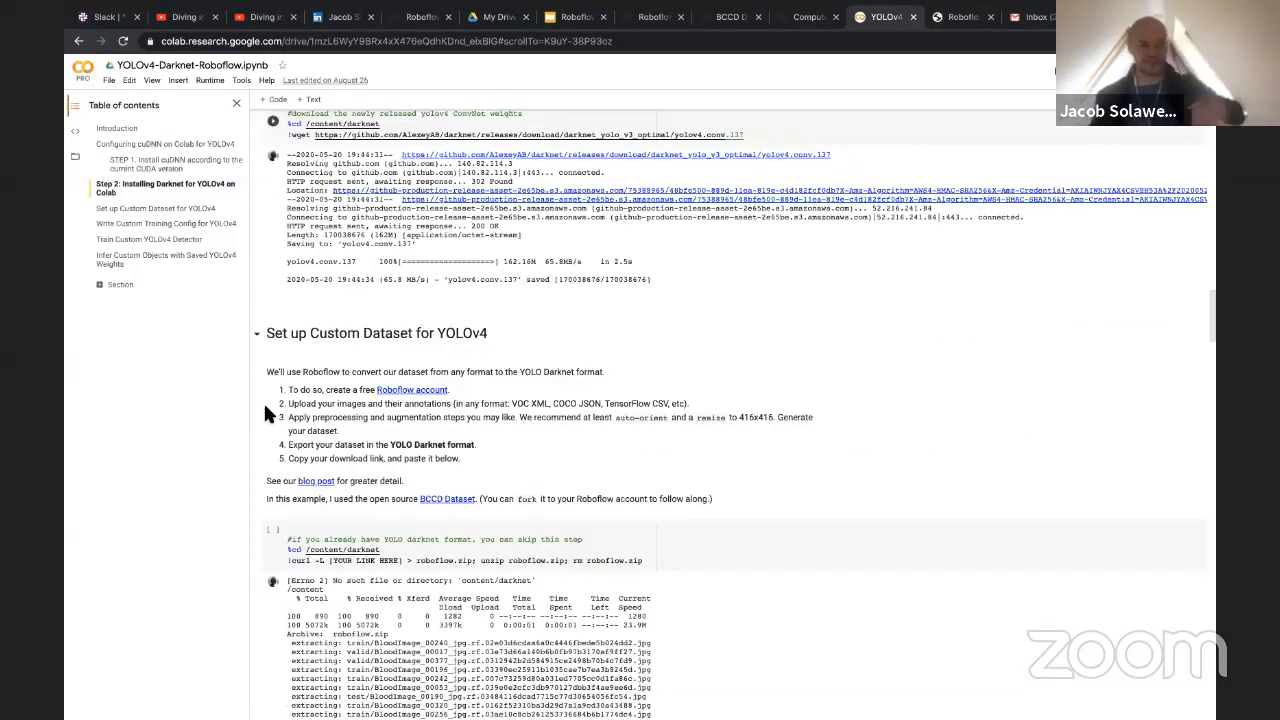
pyautogui.scroll(-1, 265, 413)
pyautogui.scroll(-4, 263, 408)
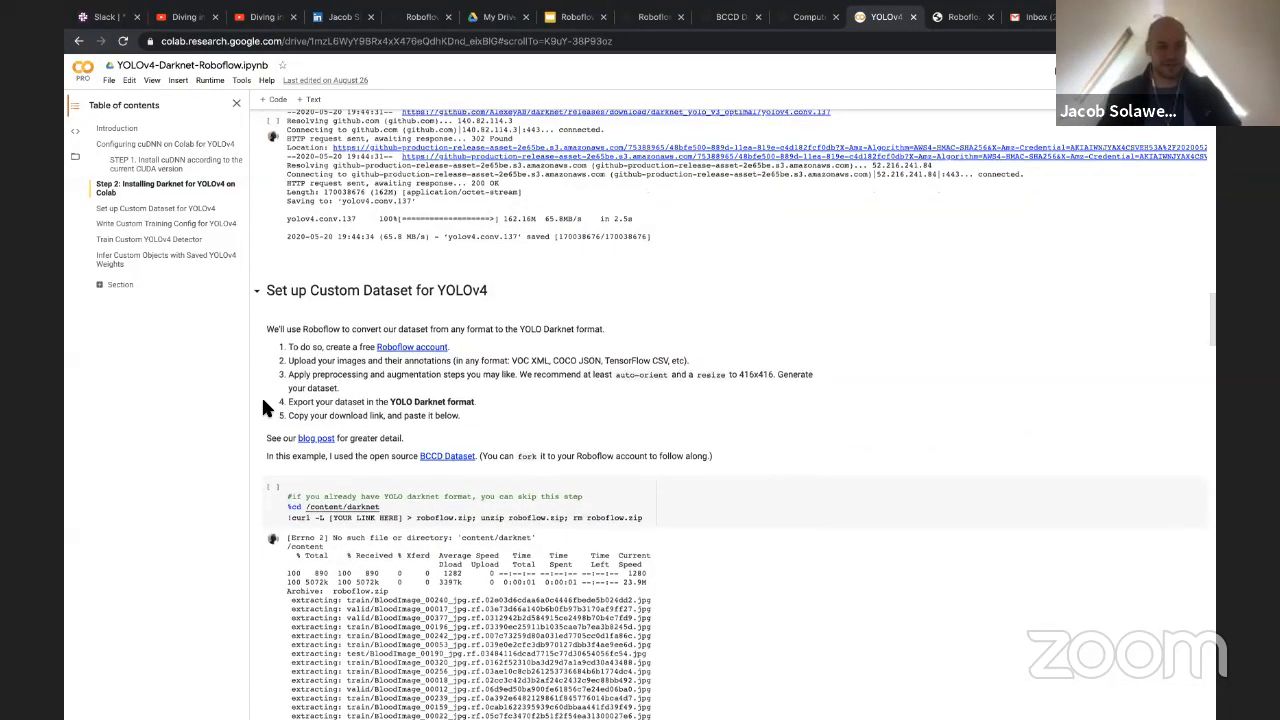
pyautogui.scroll(-4, 261, 395)
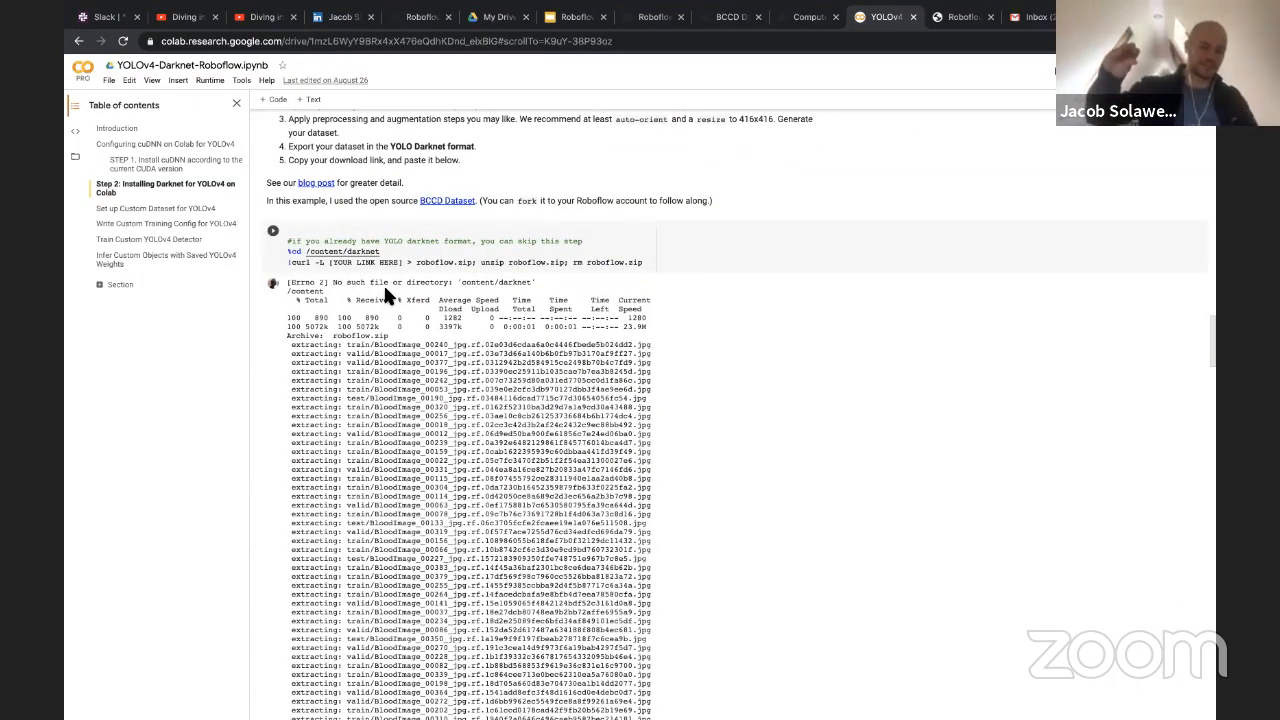
# Look through the dataset download cell's extraction output and highlight a block of the extracted image files
pyautogui.scroll(-1, 293, 355)
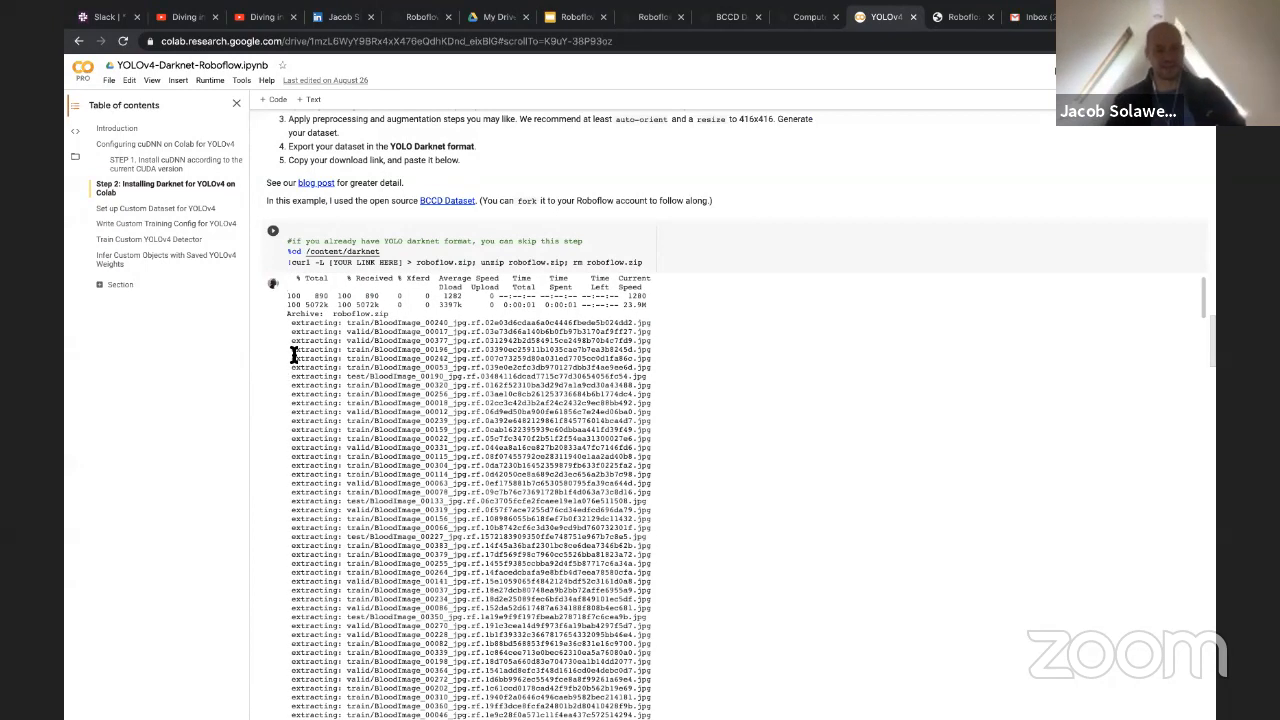
pyautogui.scroll(-2, 270, 360)
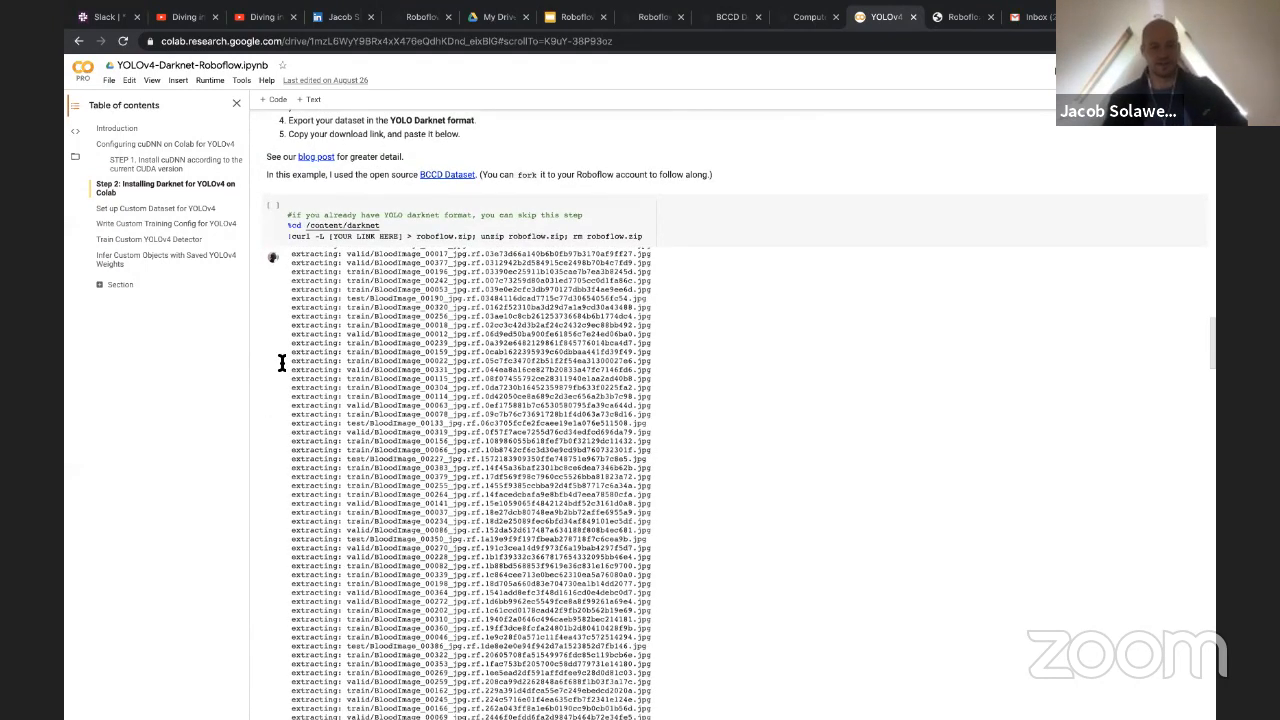
pyautogui.scroll(-2, 282, 363)
pyautogui.moveTo(705, 391); pyautogui.dragTo(265, 207)
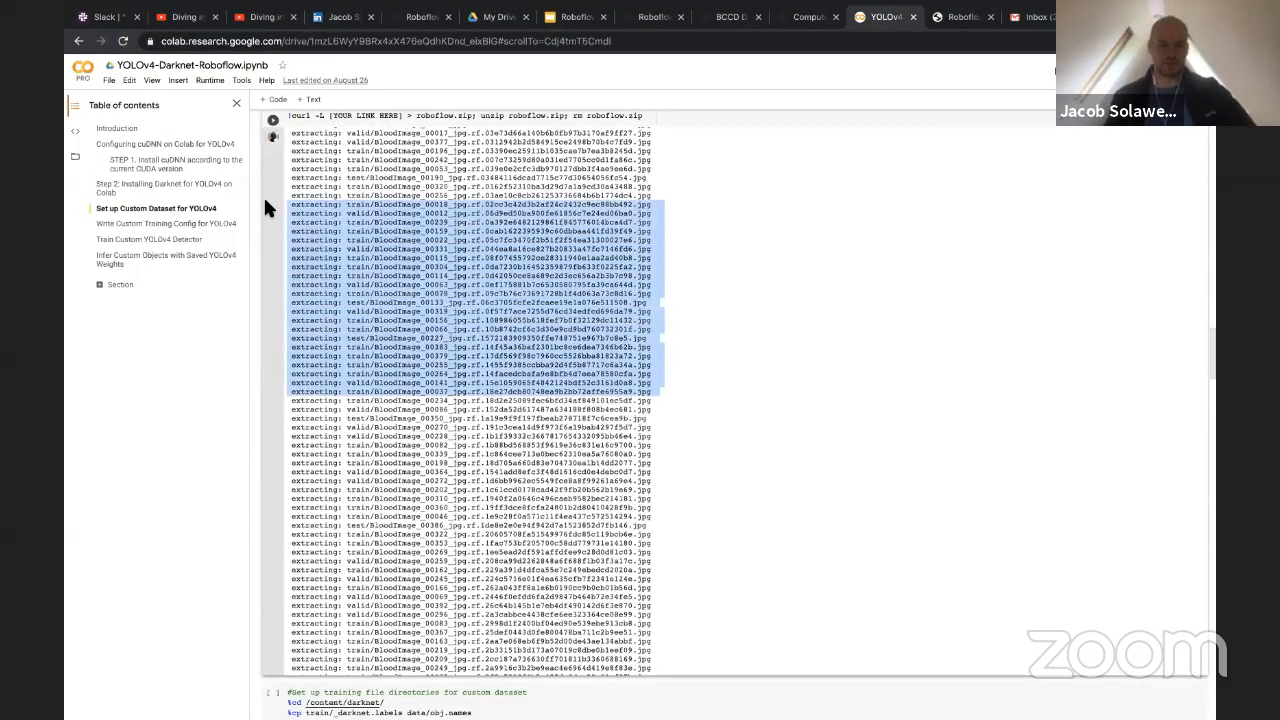
pyautogui.scroll(-2, 265, 355)
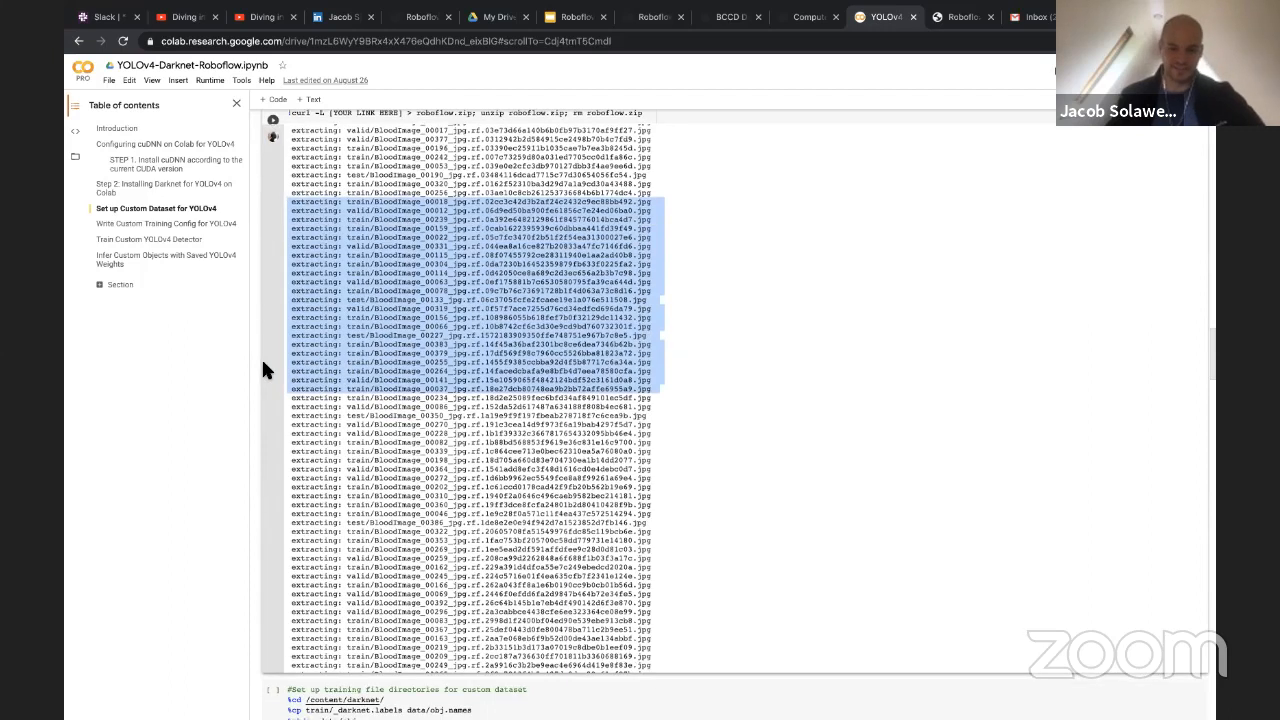
pyautogui.scroll(-1, 257, 363)
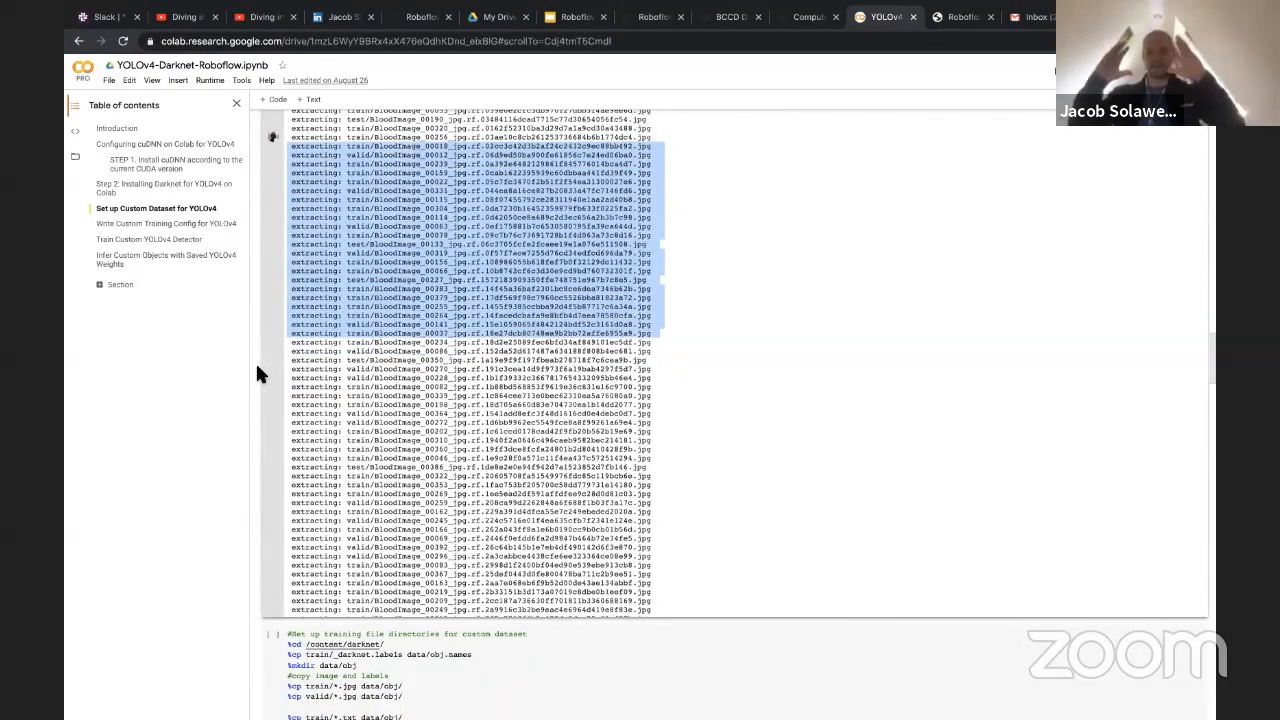
# Examine the cell that sets up the training file directories and the start of the Write Custom Training Config section
pyautogui.scroll(-10, 249, 391)
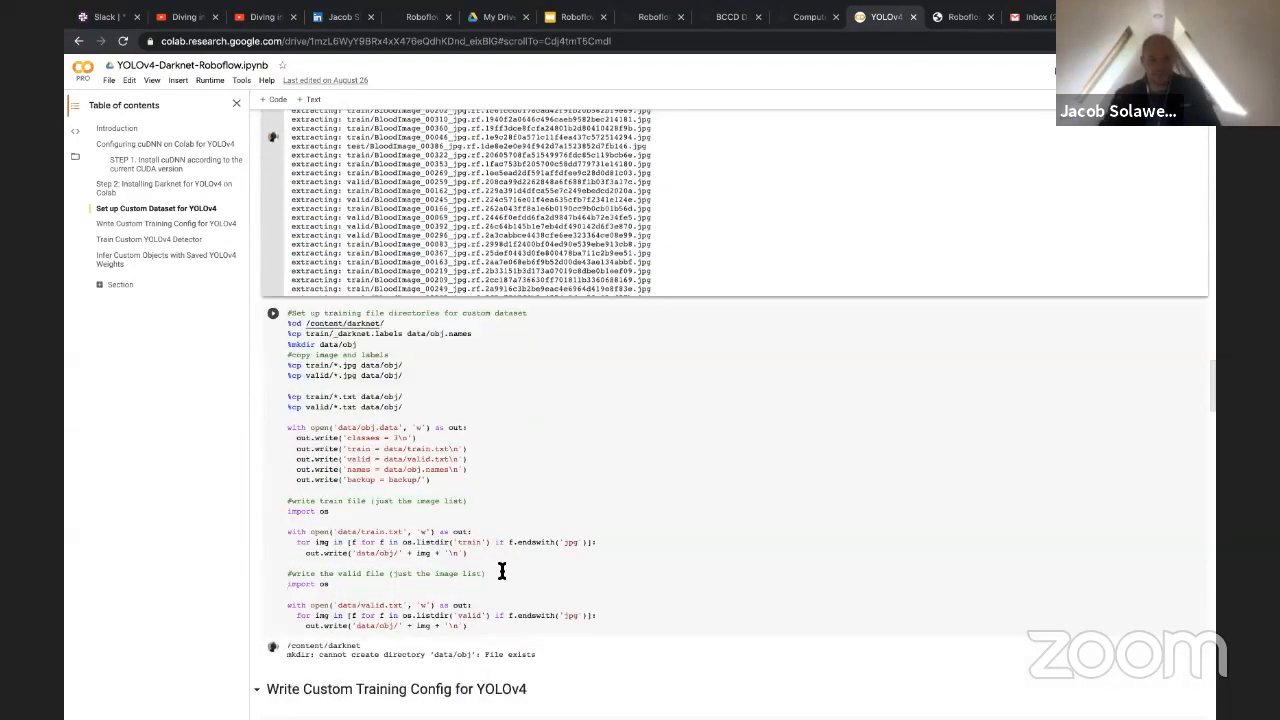
pyautogui.scroll(-1, 371, 483)
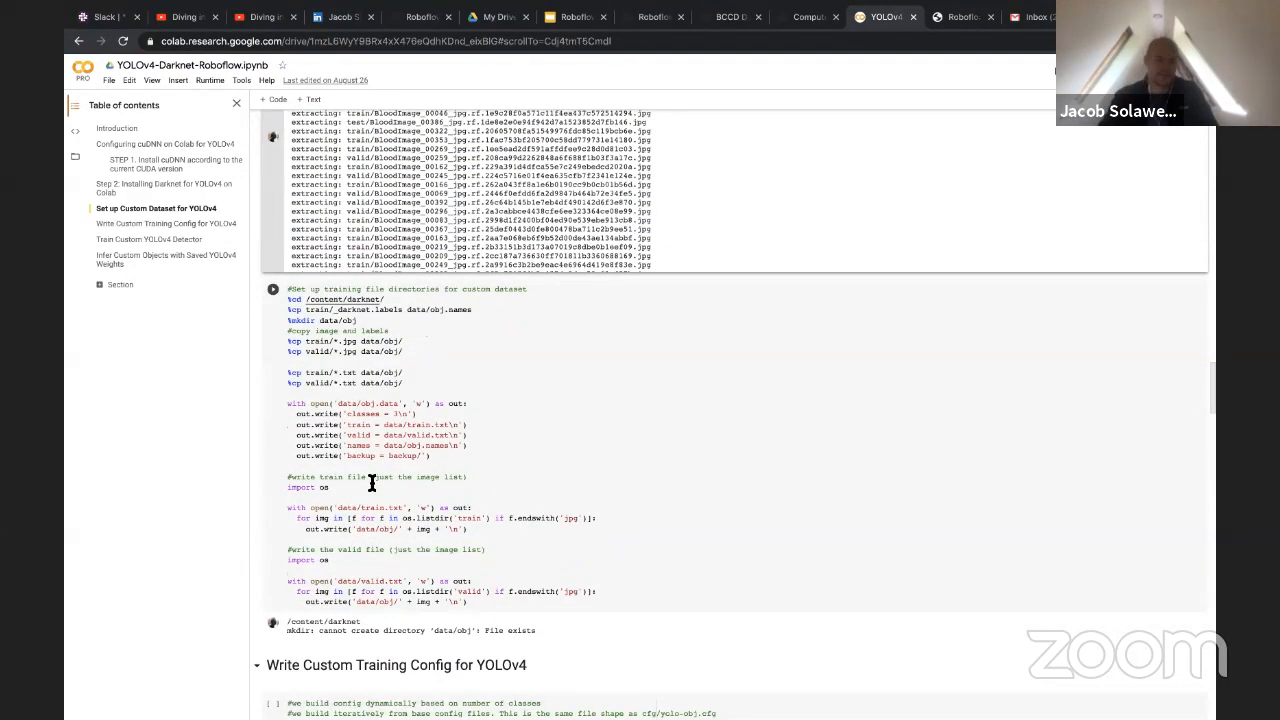
pyautogui.scroll(-15, 371, 483)
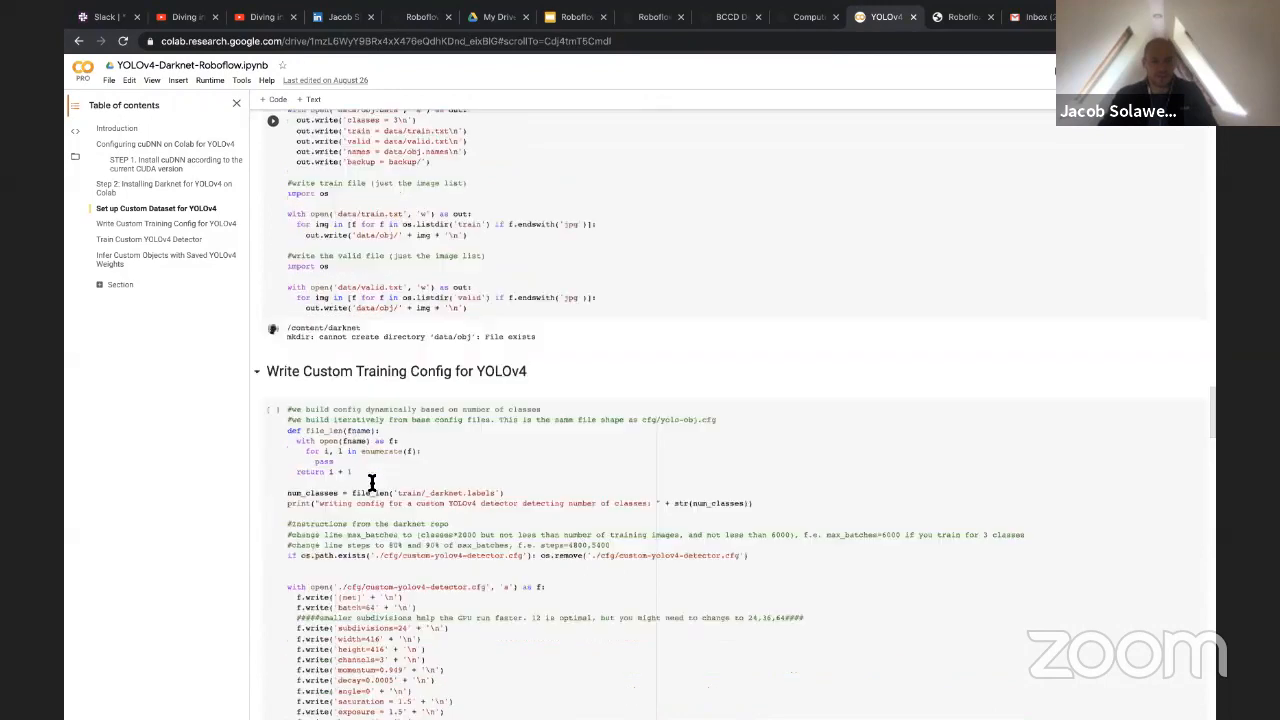
pyautogui.scroll(4, 449, 380)
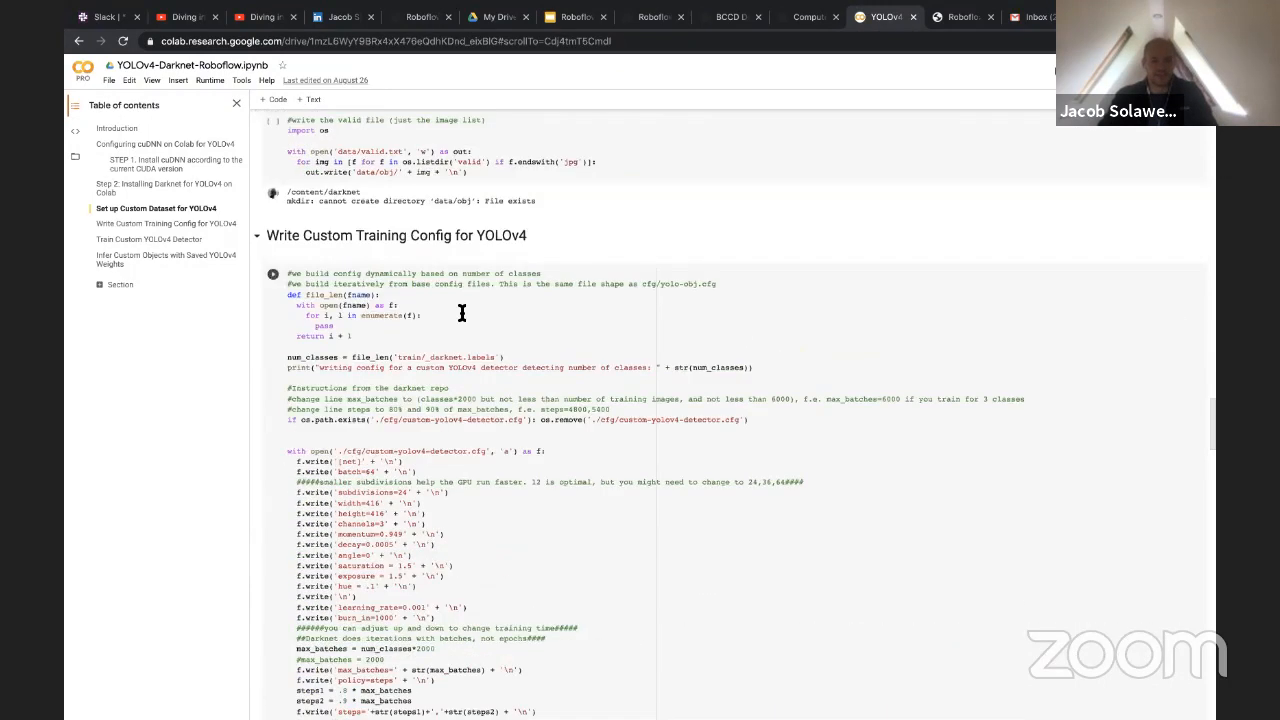
# Read through the cell that writes the custom YOLOv4 training config, from the class count and max_batches to the yolo layer blocks
pyautogui.scroll(-5, 449, 420)
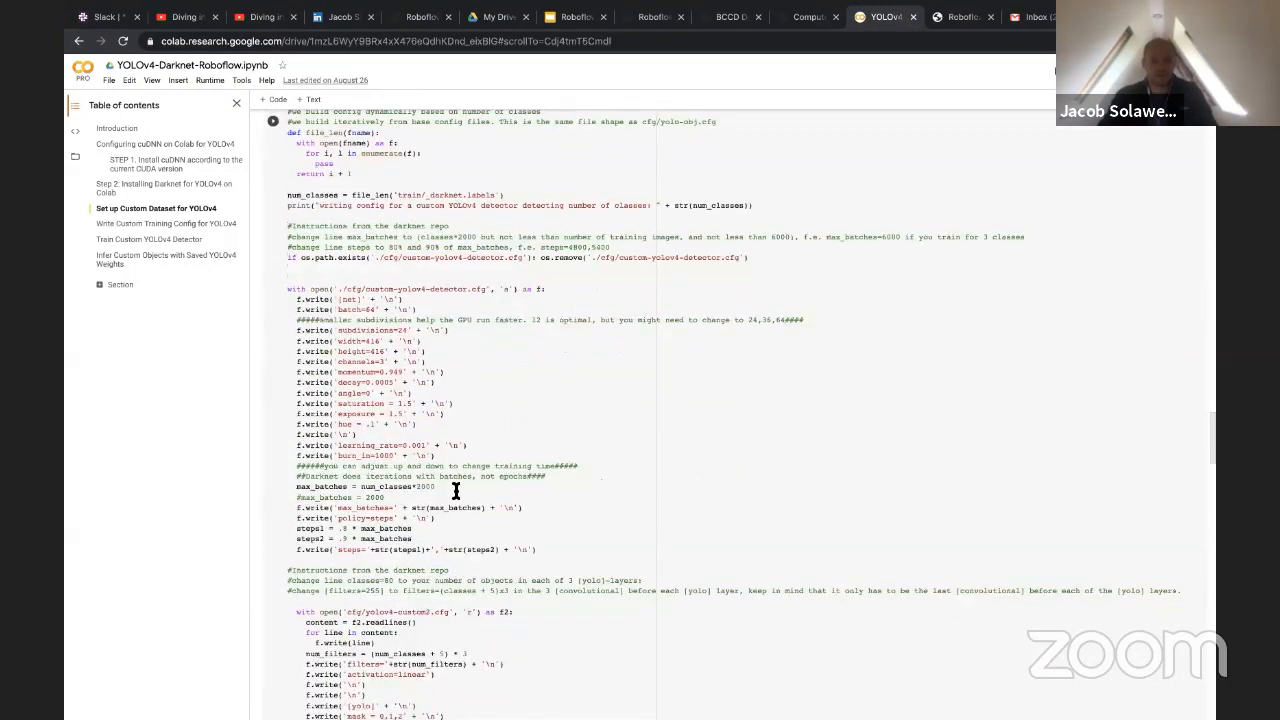
pyautogui.scroll(-14, 497, 505)
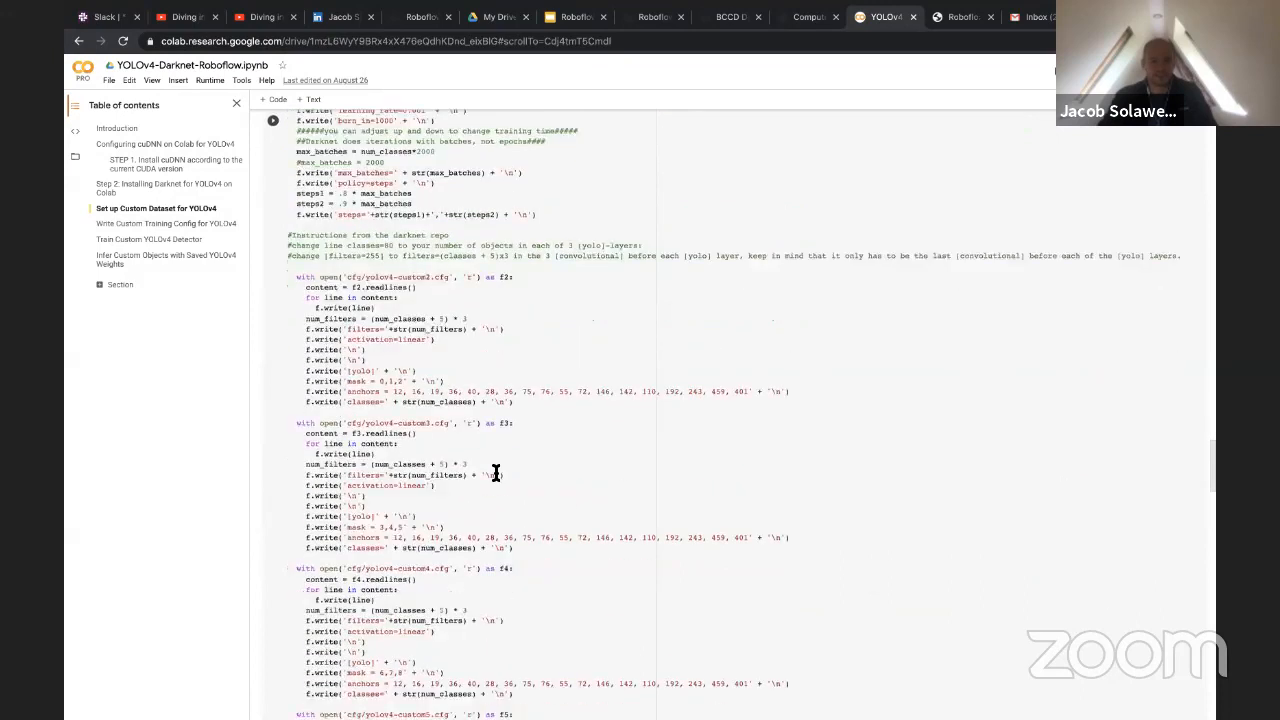
pyautogui.scroll(-4, 511, 366)
pyautogui.scroll(-6, 511, 446)
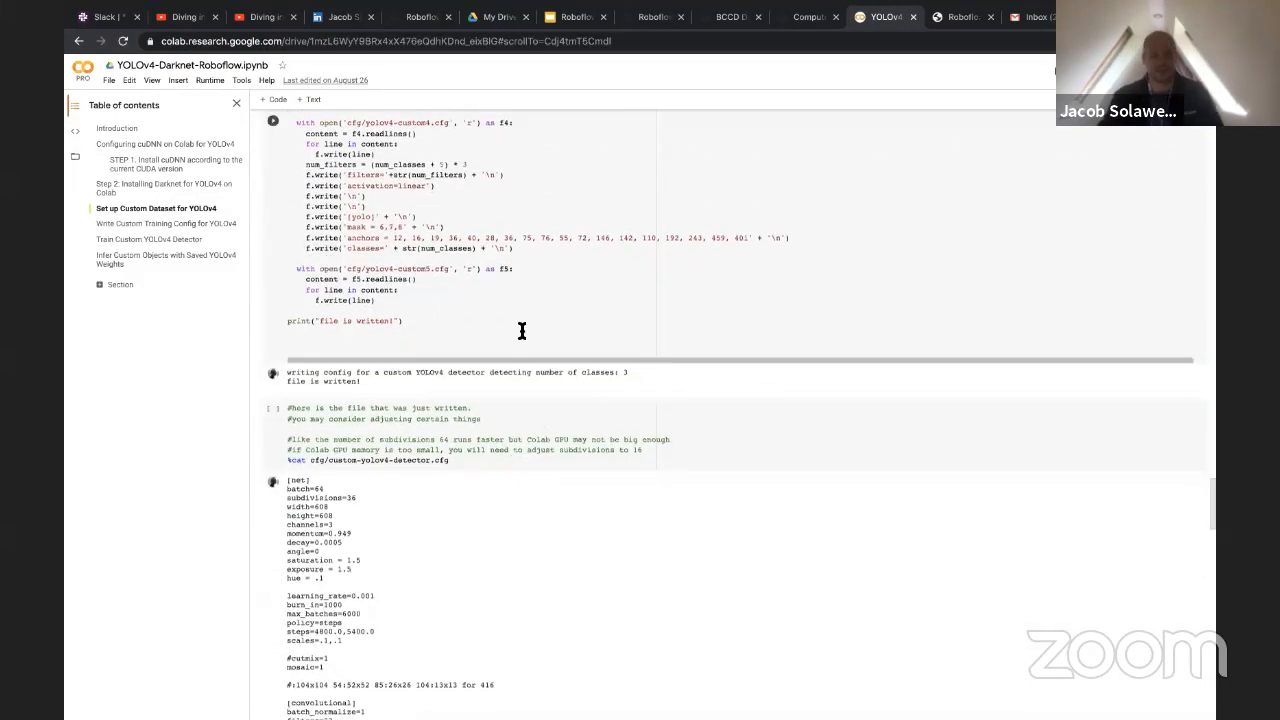
pyautogui.scroll(-1, 524, 330)
pyautogui.scroll(13, 549, 265)
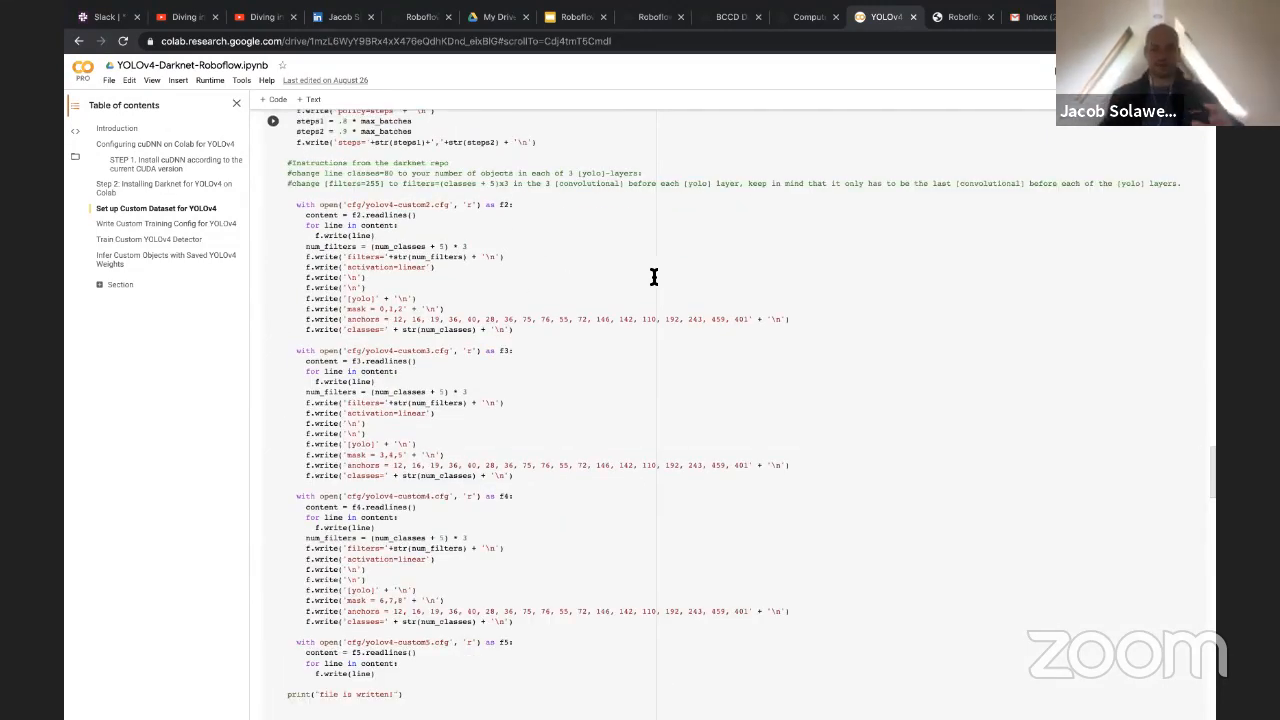
pyautogui.scroll(-12, 640, 275)
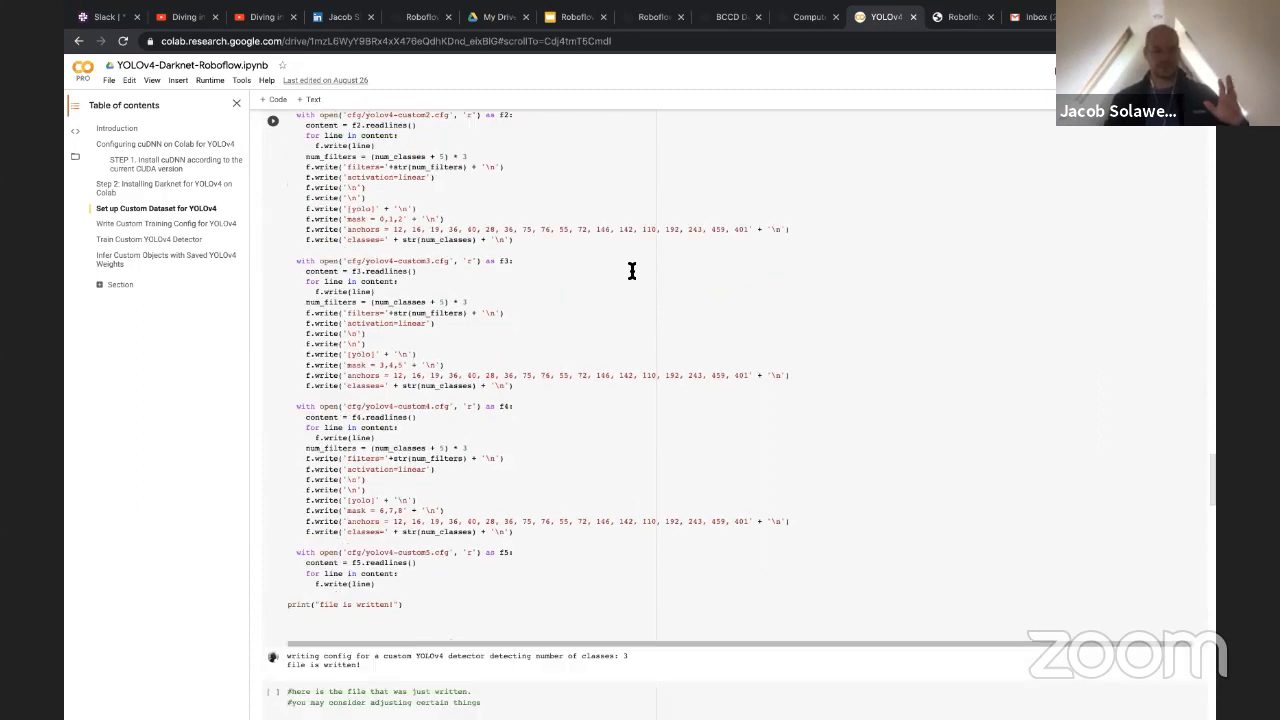
# Examine the printed custom-yolov4-detector.cfg file and highlight its lines from the exposure setting down to the first route layer
pyautogui.scroll(-12, 632, 273)
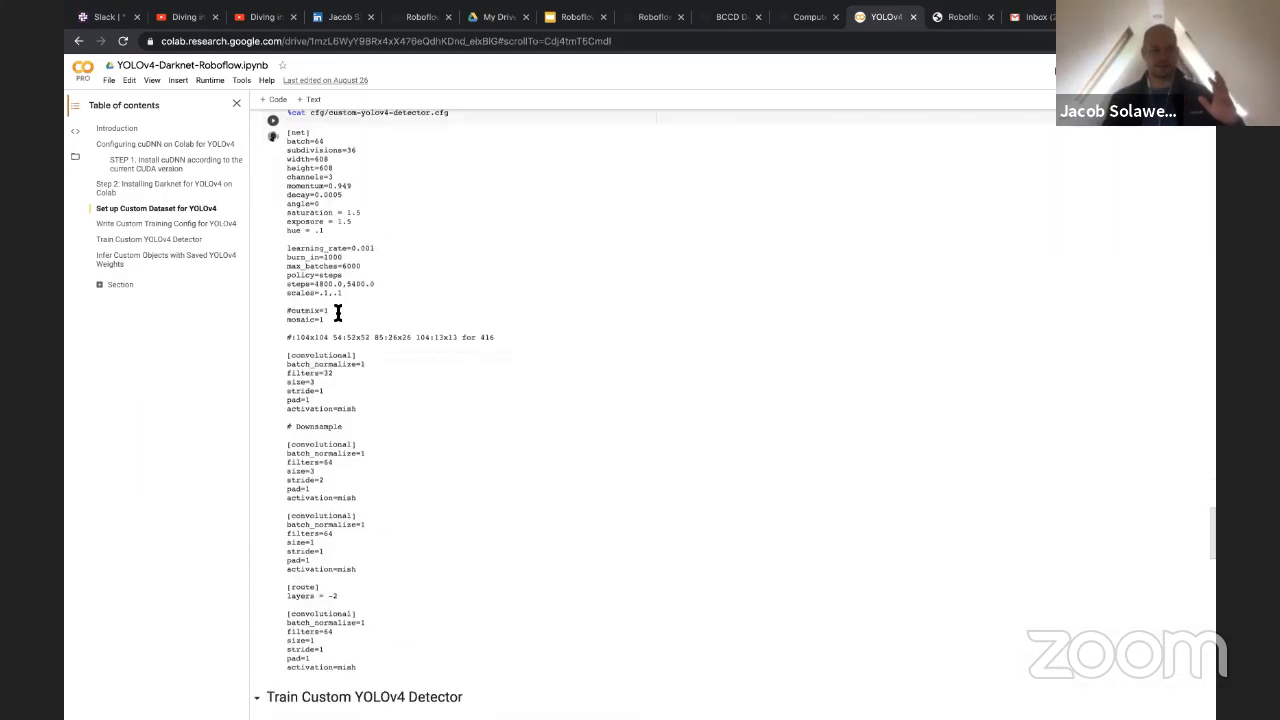
pyautogui.moveTo(317, 222); pyautogui.dragTo(399, 583)
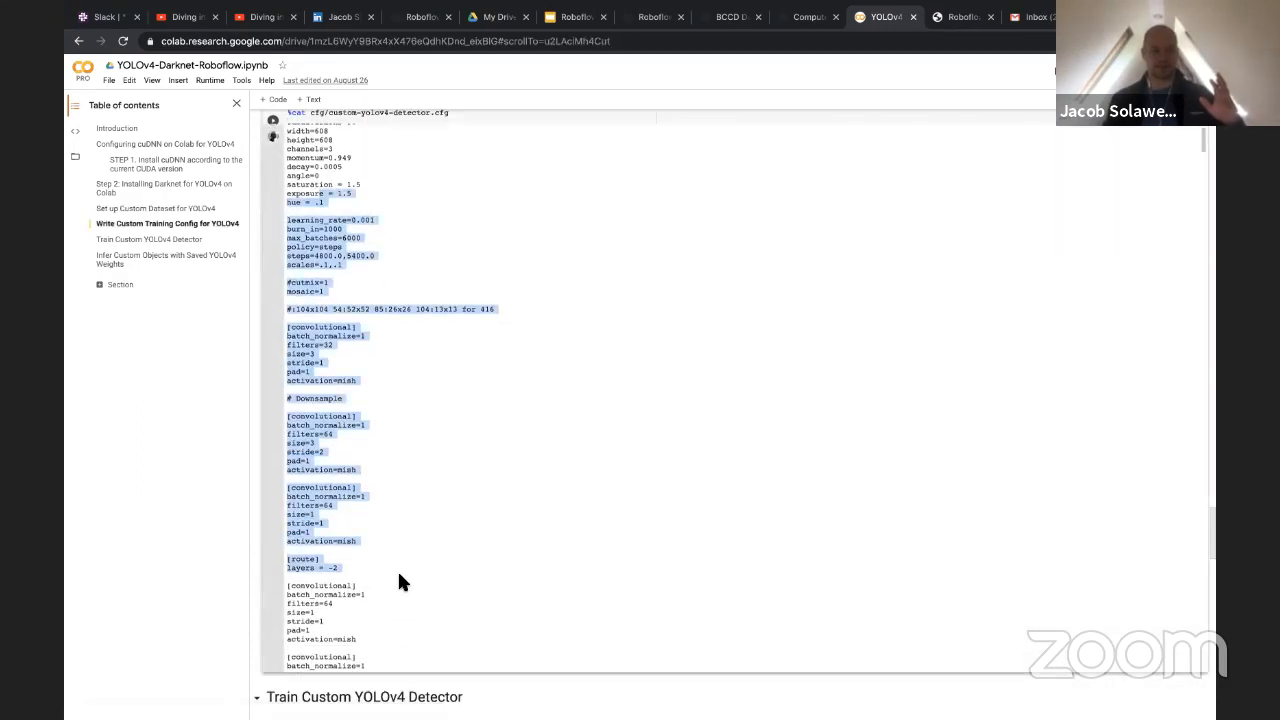
pyautogui.scroll(-10, 399, 575)
# Examine the Train Custom YOLOv4 Detector cell and its training log, highlighting the loss line of iteration 1047
pyautogui.scroll(-14, 267, 552)
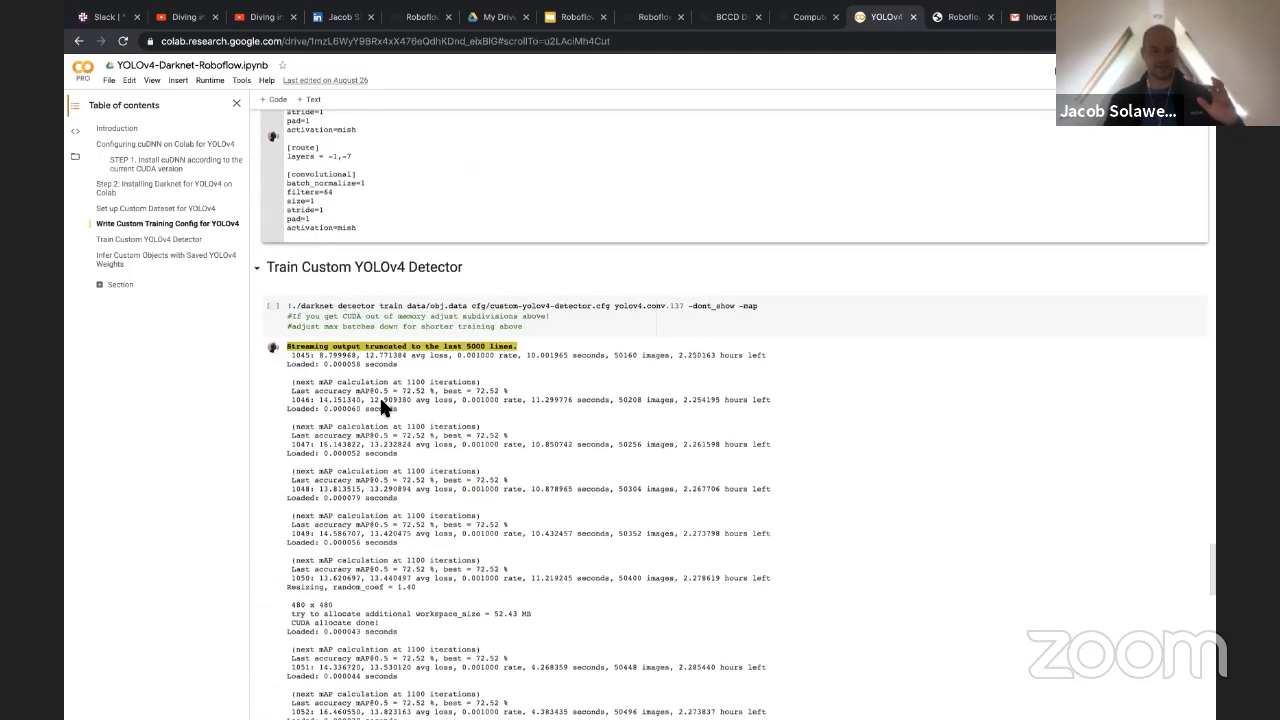
pyautogui.scroll(-2, 381, 402)
pyautogui.click(541, 228)
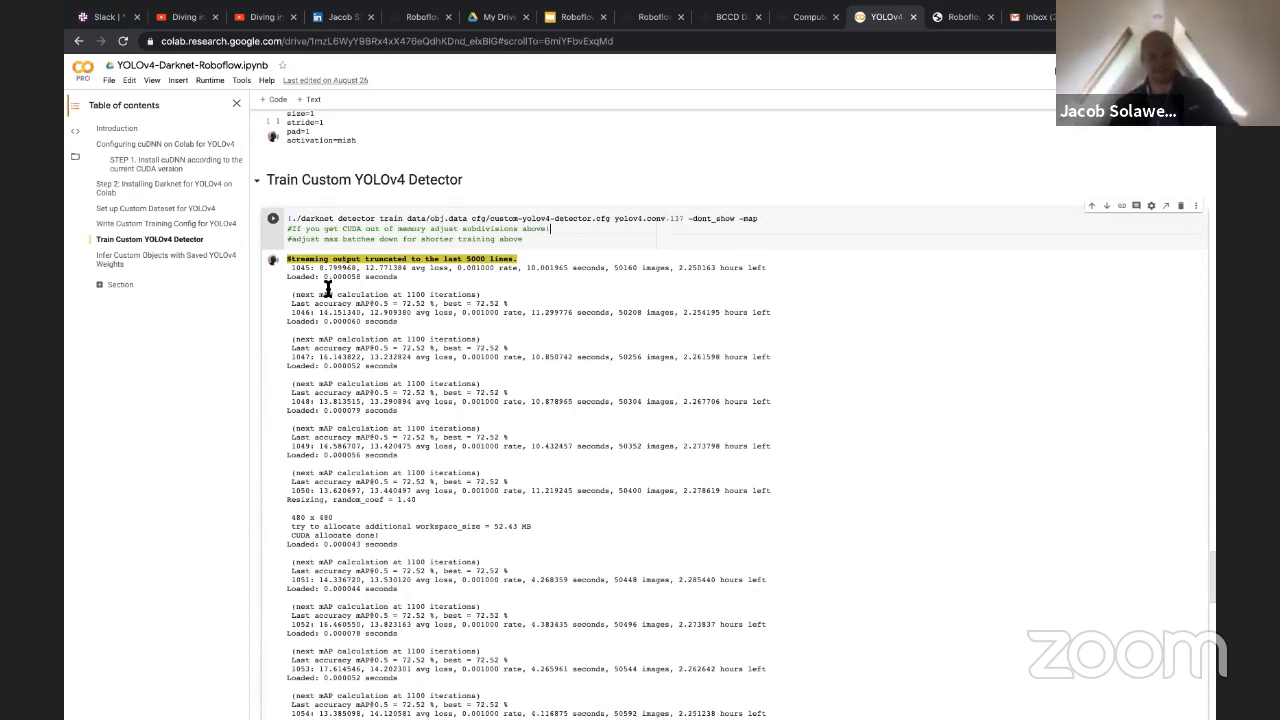
pyautogui.moveTo(317, 357); pyautogui.dragTo(375, 367)
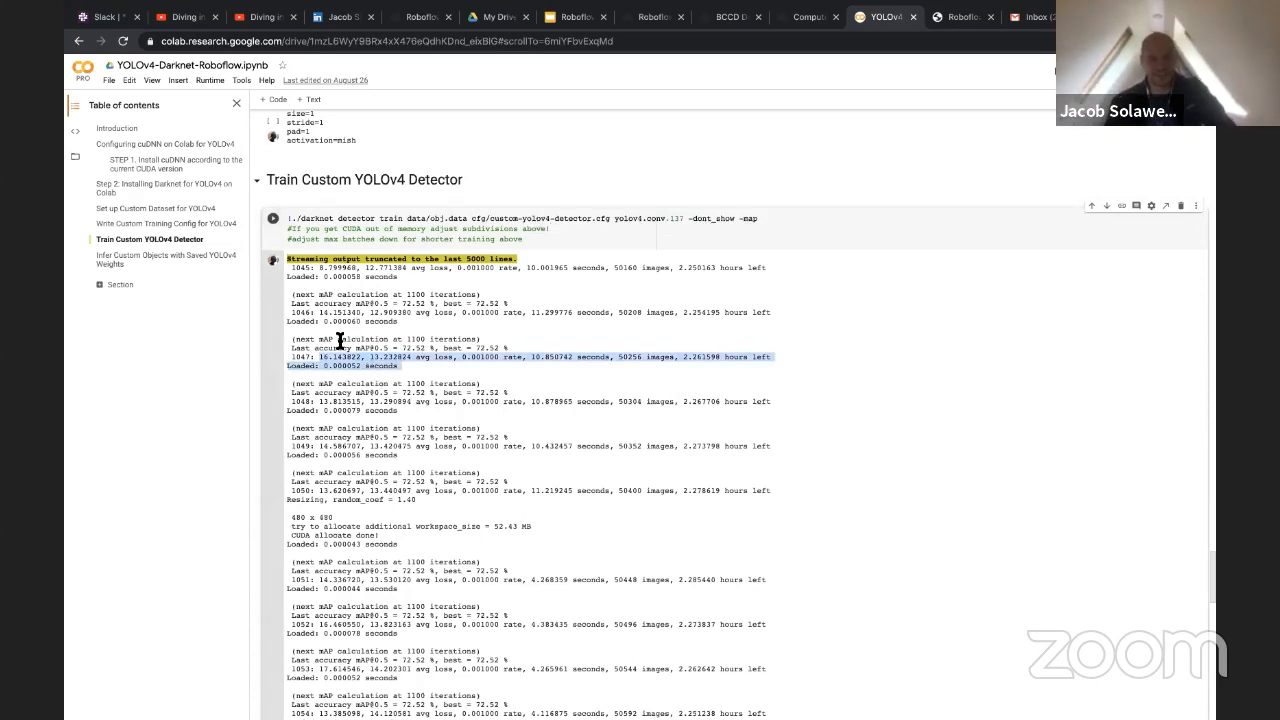
pyautogui.scroll(-1, 348, 416)
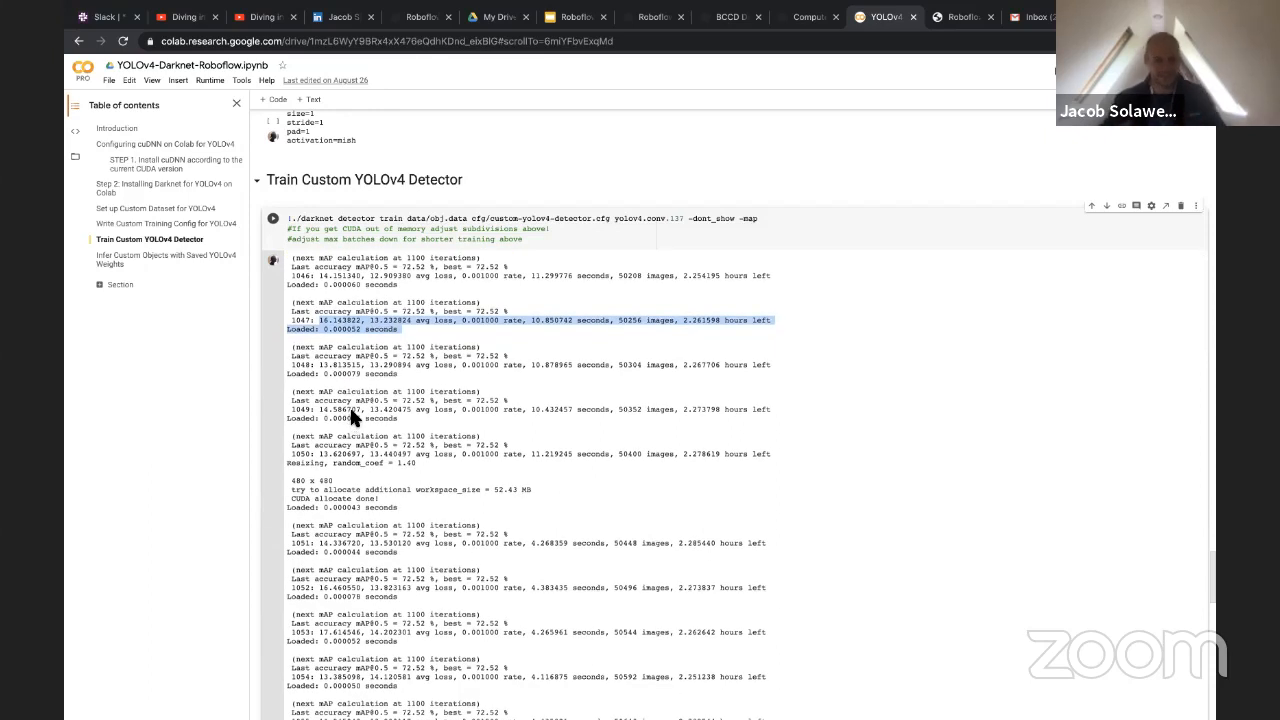
pyautogui.scroll(-3, 349, 405)
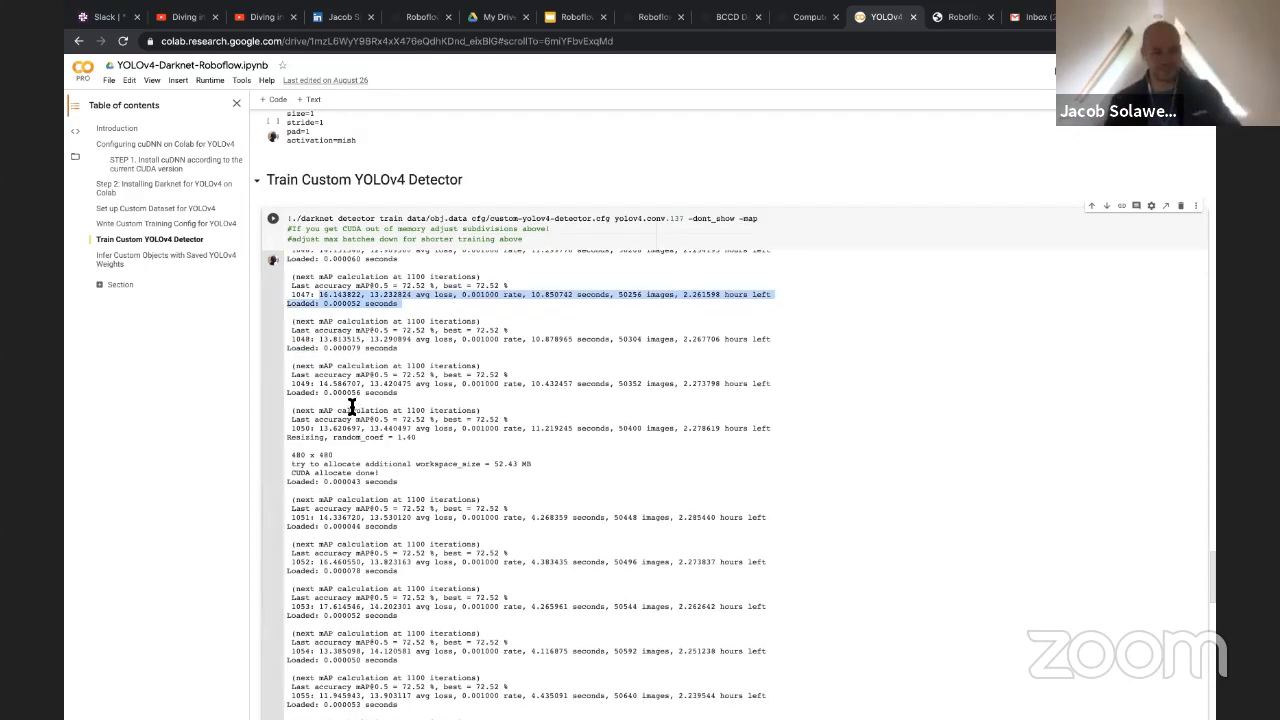
pyautogui.scroll(-10, 271, 409)
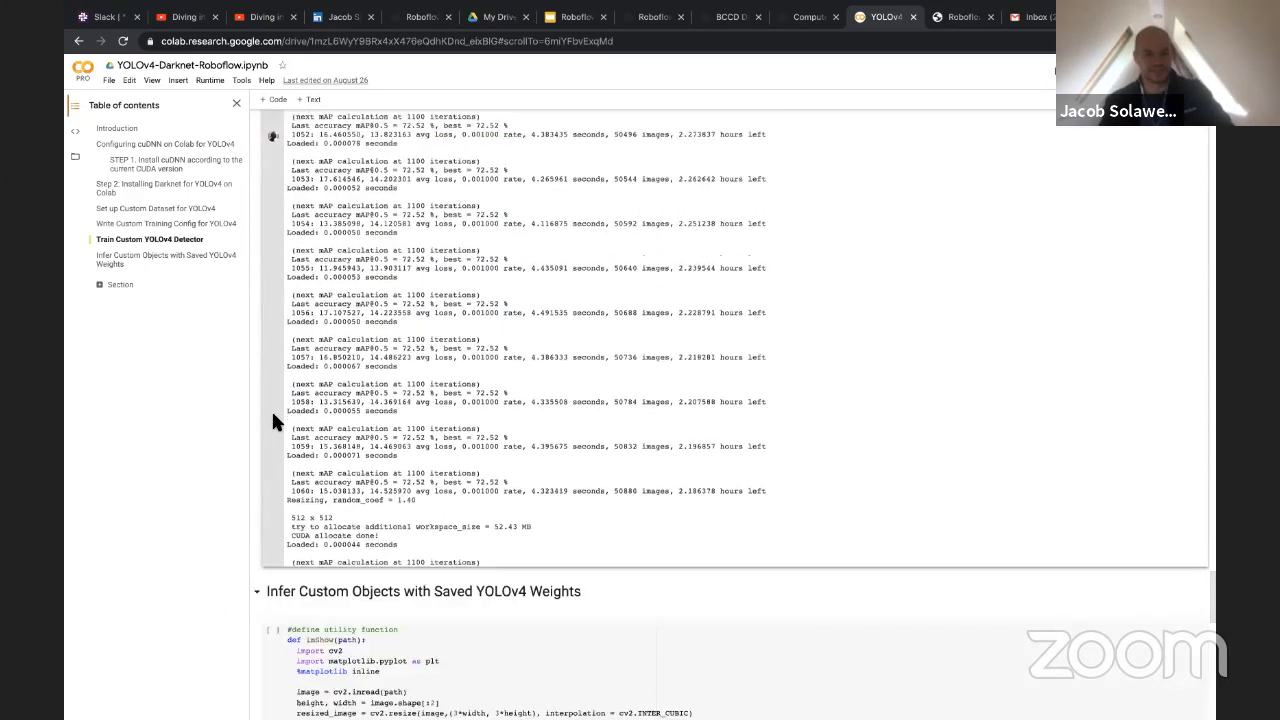
# Look through the Infer Custom Objects with Saved YOLOv4 Weights section, from the saved weights check to the annotated blood cell prediction image
pyautogui.scroll(-5, 270, 413)
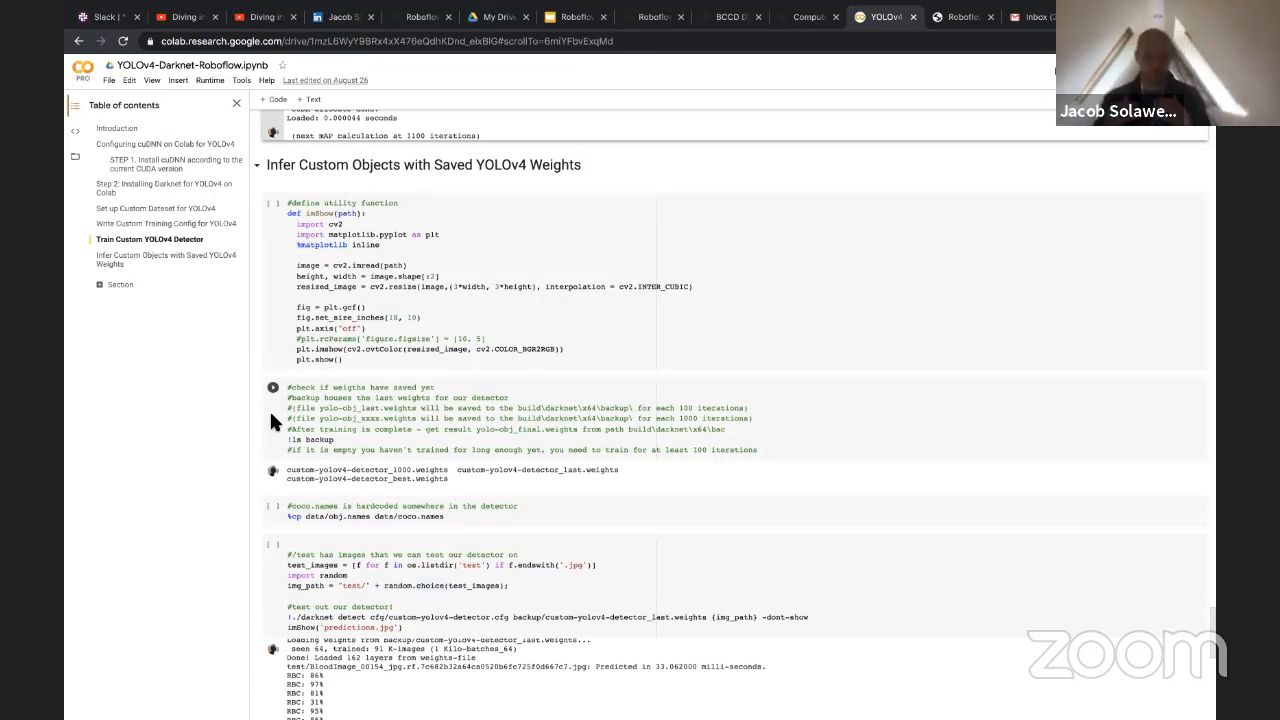
pyautogui.scroll(-1, 300, 412)
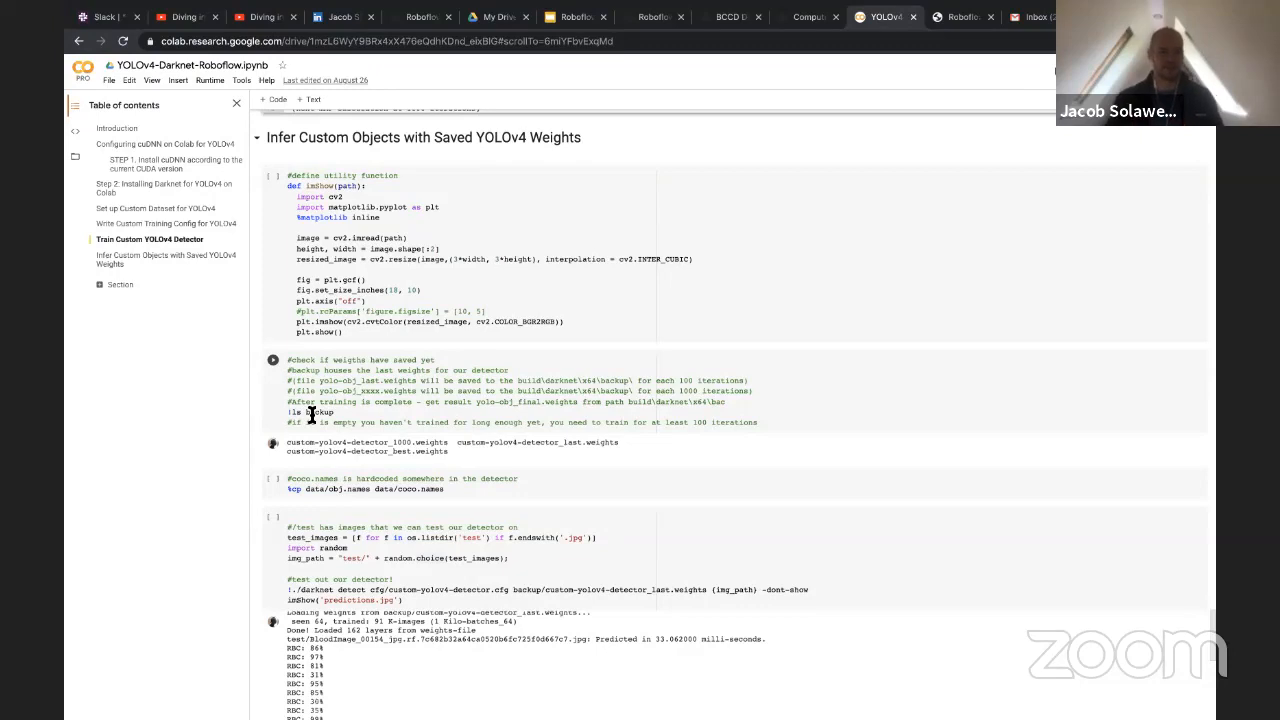
pyautogui.scroll(-6, 311, 414)
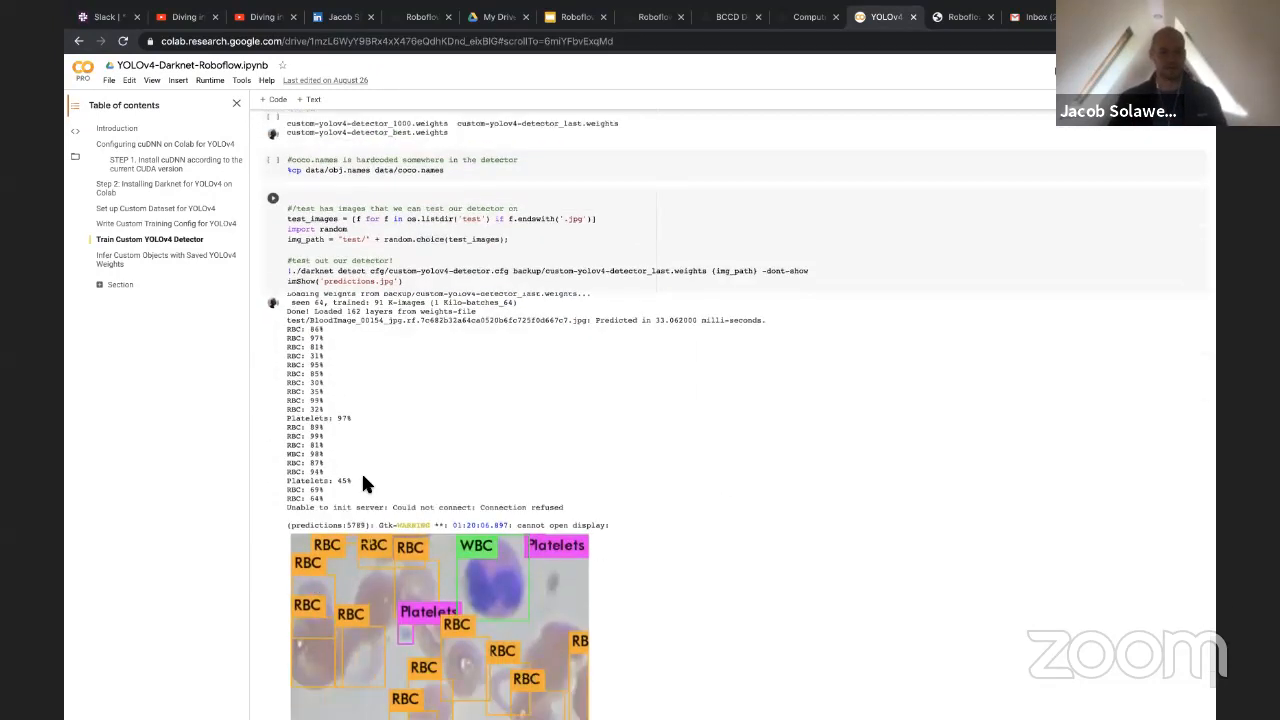
pyautogui.scroll(-3, 362, 483)
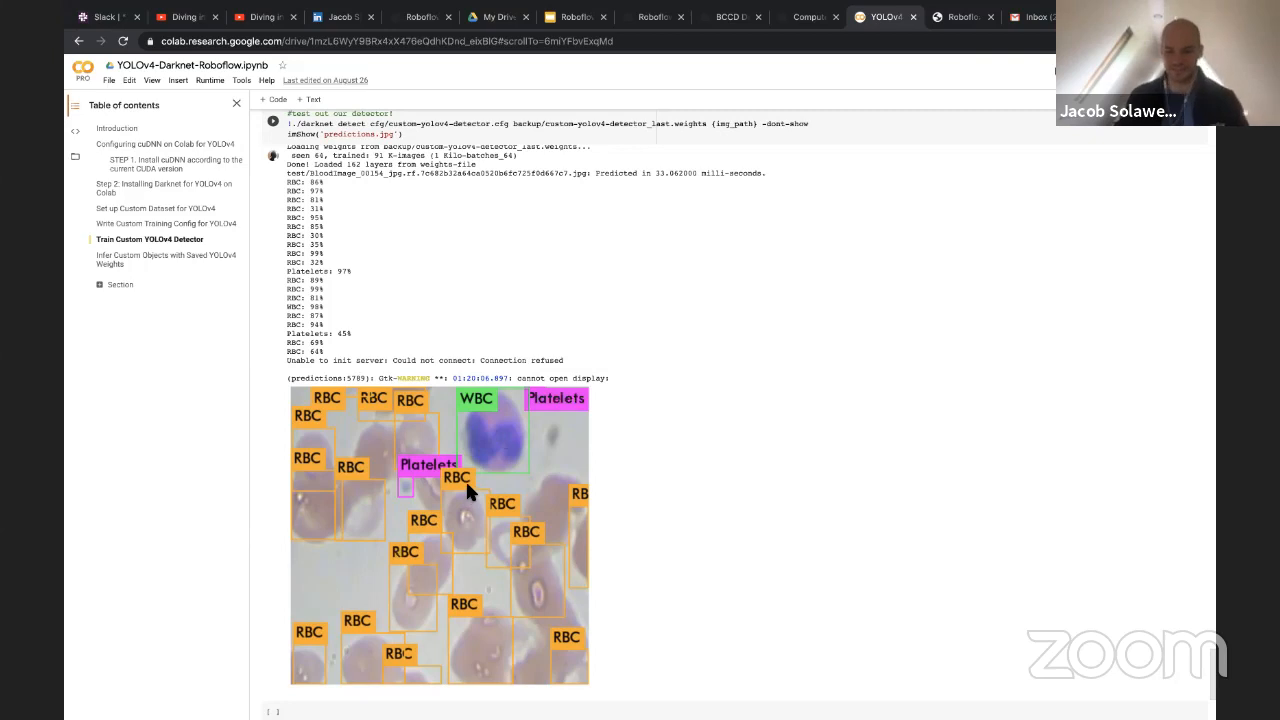
pyautogui.scroll(-3, 465, 479)
pyautogui.scroll(15, 281, 503)
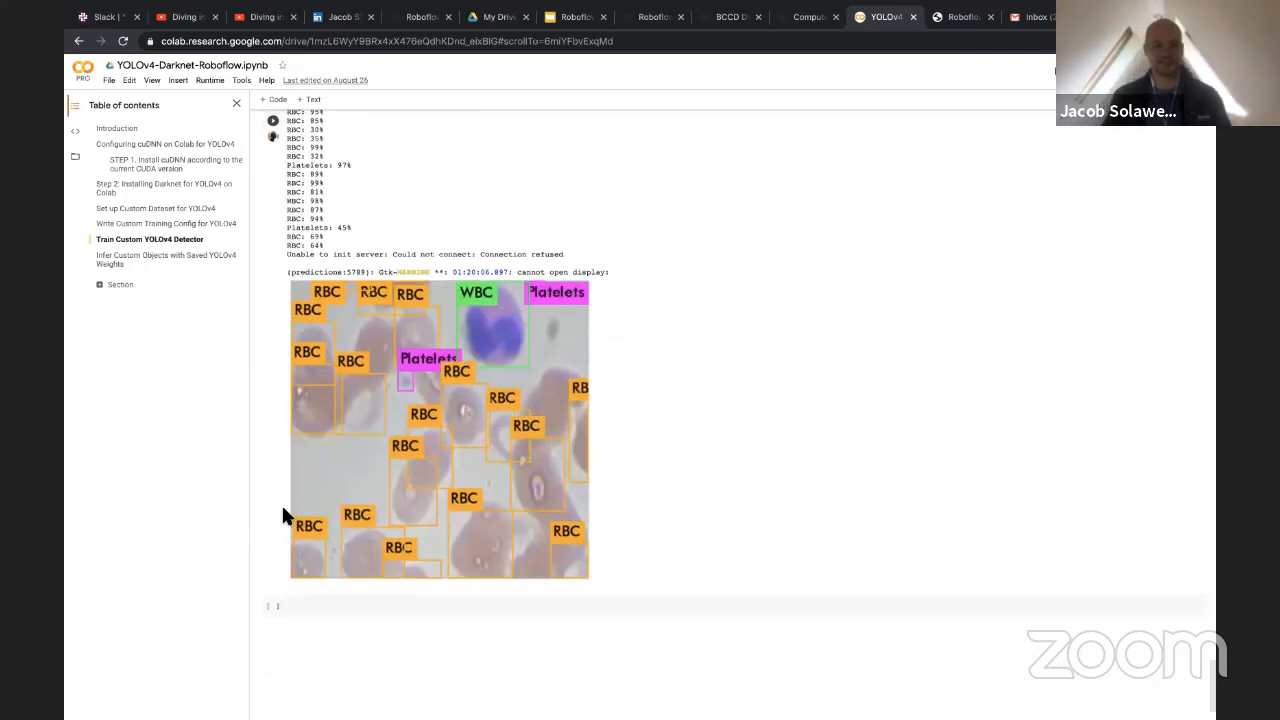
# Review the training log again and compare the test detection cell with its class confidences and predicted bounding boxes
pyautogui.scroll(20, 285, 518)
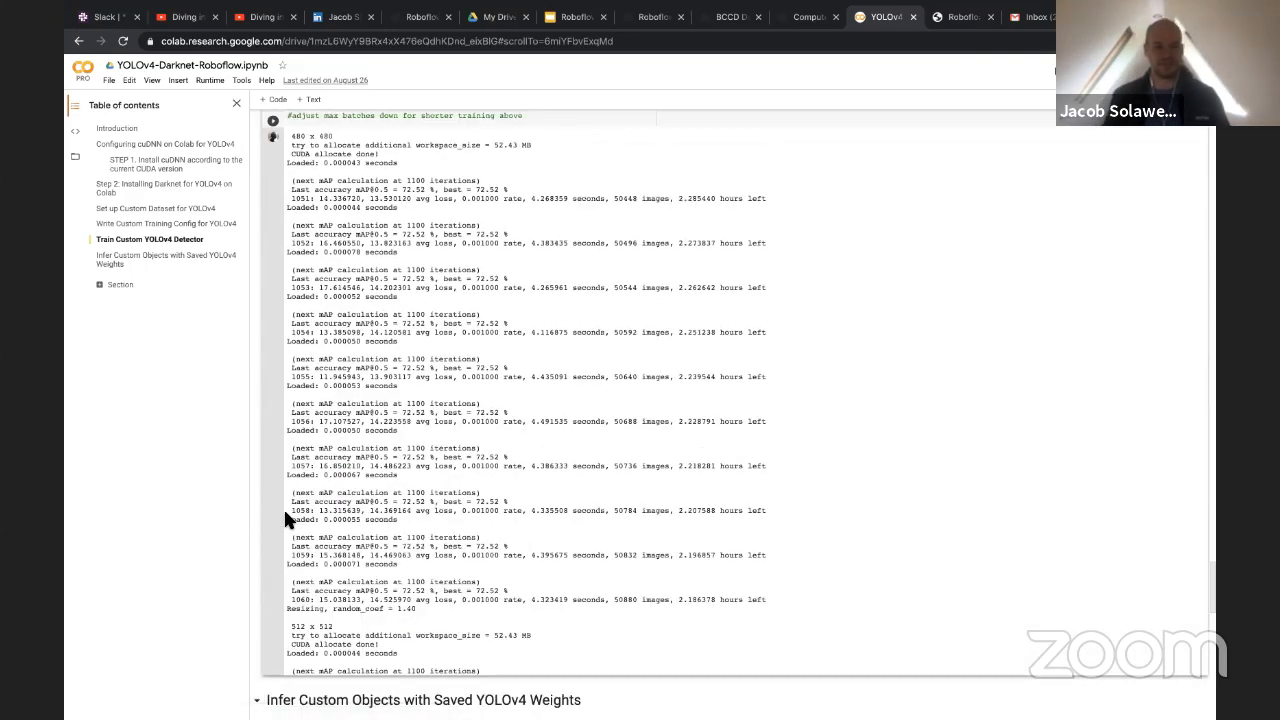
pyautogui.scroll(-20, 284, 518)
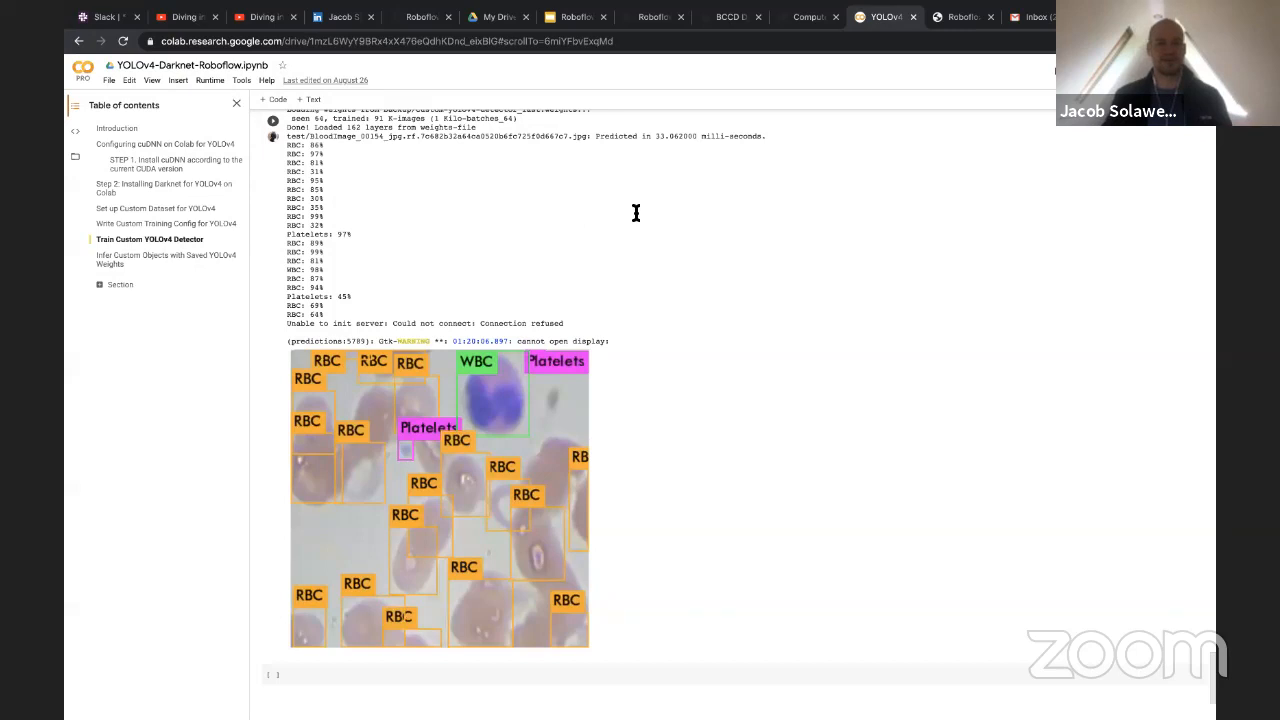
pyautogui.scroll(-2, 330, 378)
pyautogui.scroll(15, 307, 385)
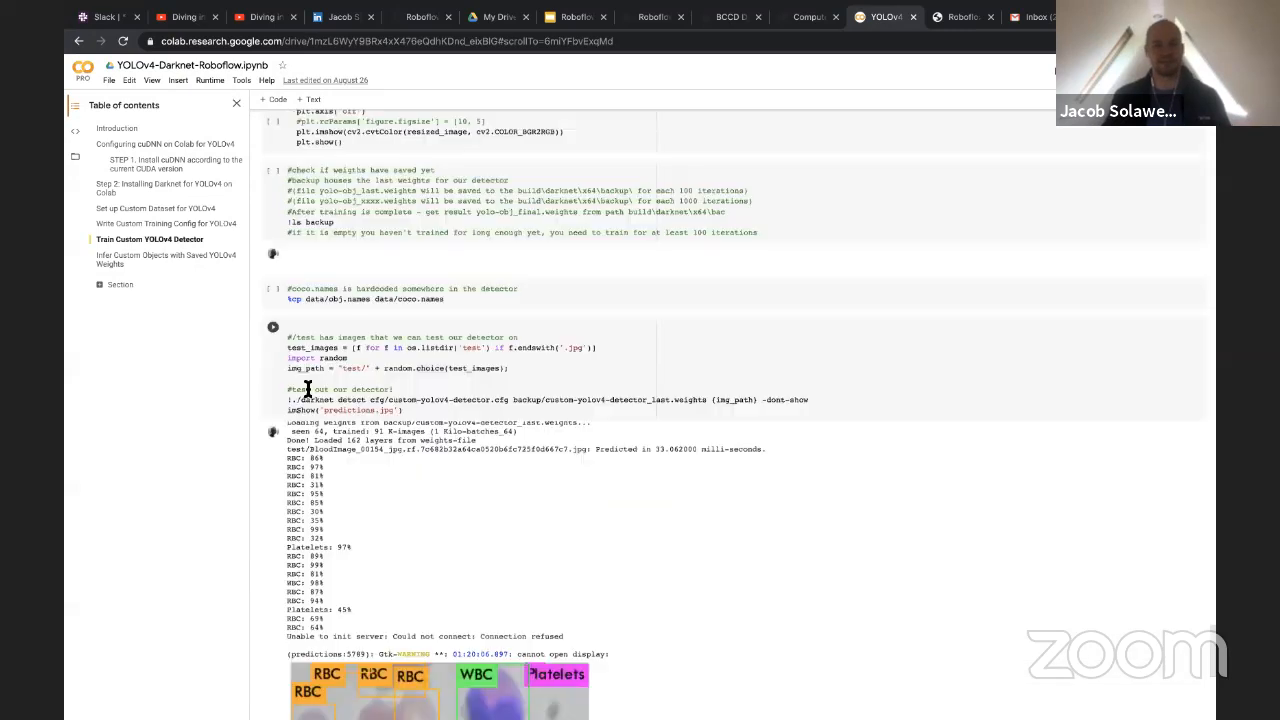
pyautogui.scroll(-15, 305, 389)
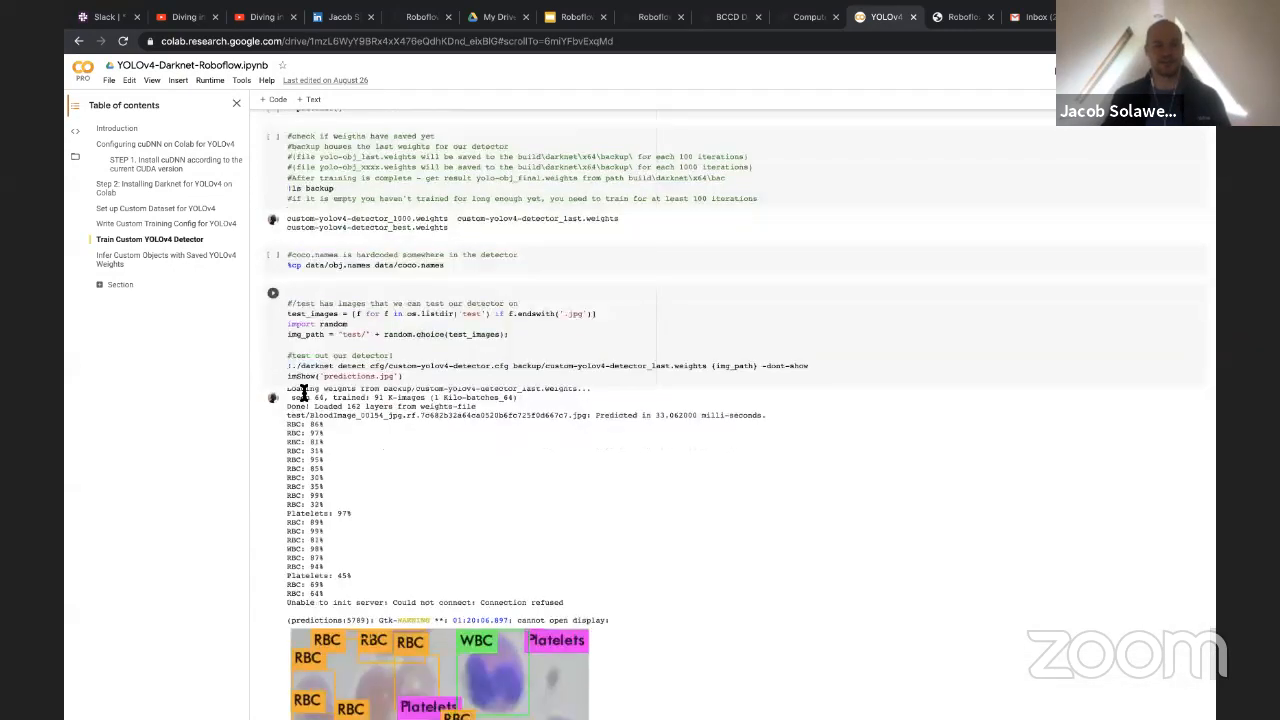
pyautogui.scroll(-1, 305, 398)
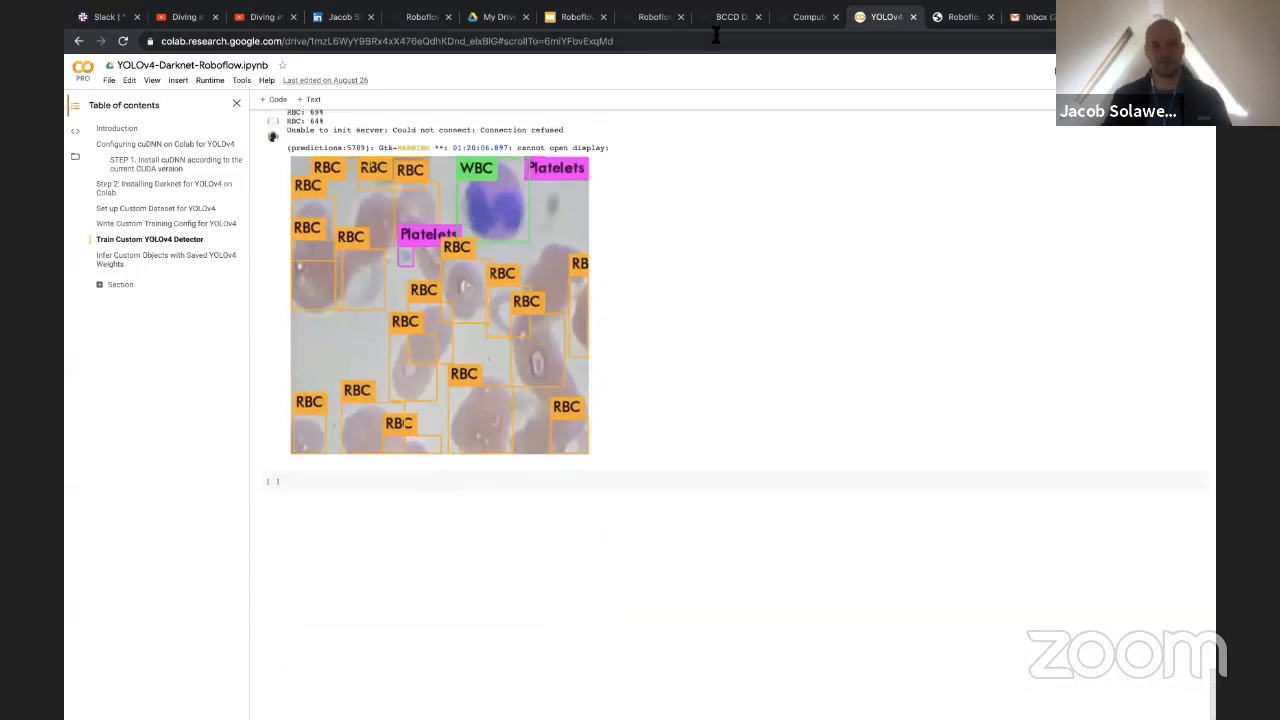